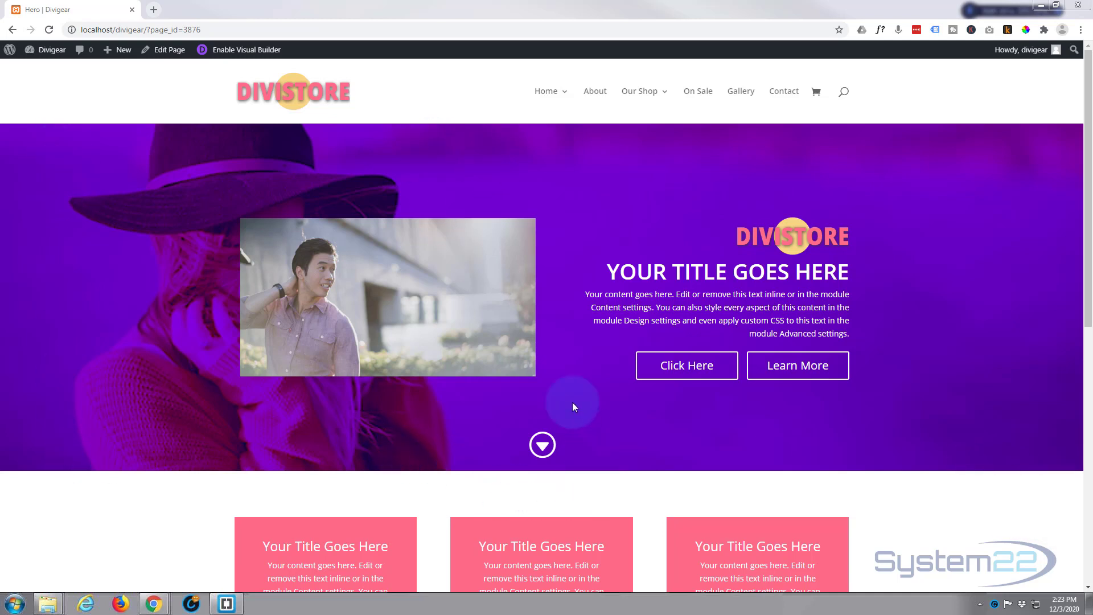
Step: Test the hero's scroll-down arrow on the live page, then scroll back to the top
left_click(543, 445)
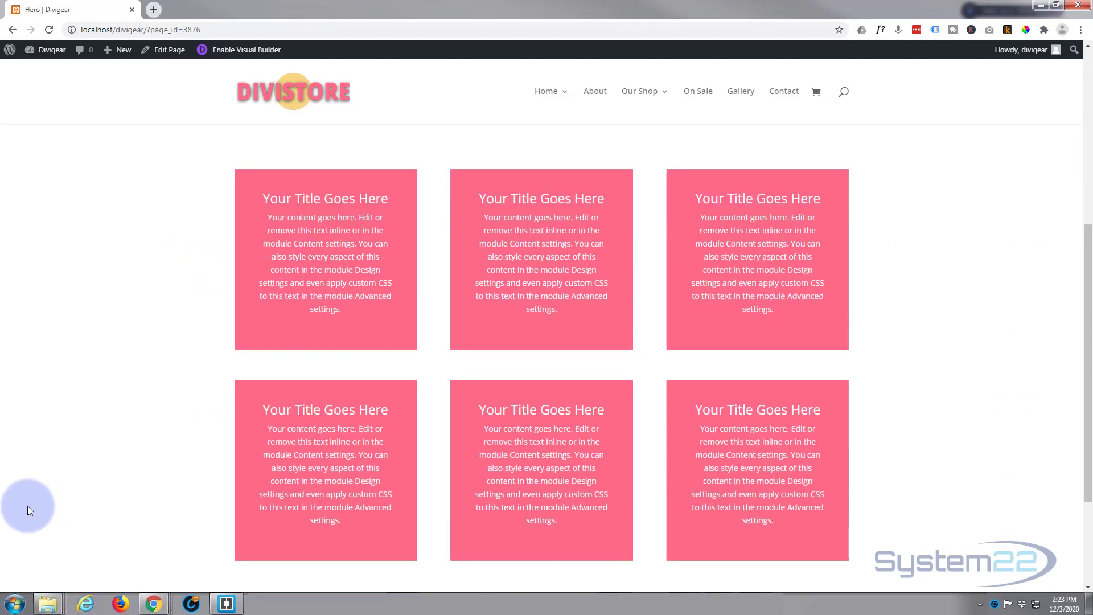
scroll(28, 505, "up", 5)
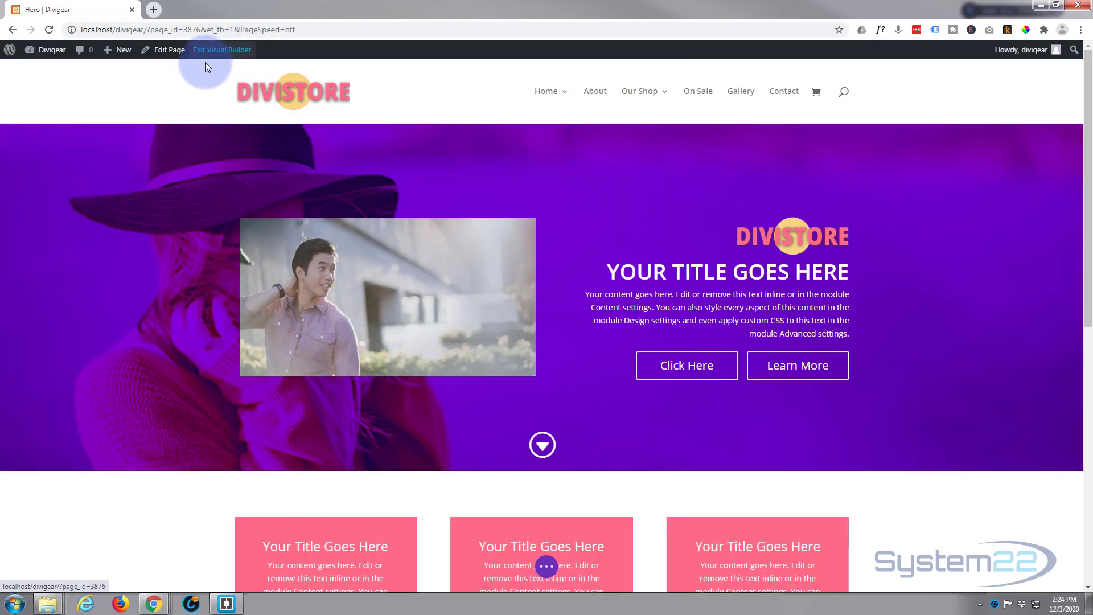
Step: Delete the purple hero section and add a new fullwidth section below the pink card grid
mouse_move(137, 156)
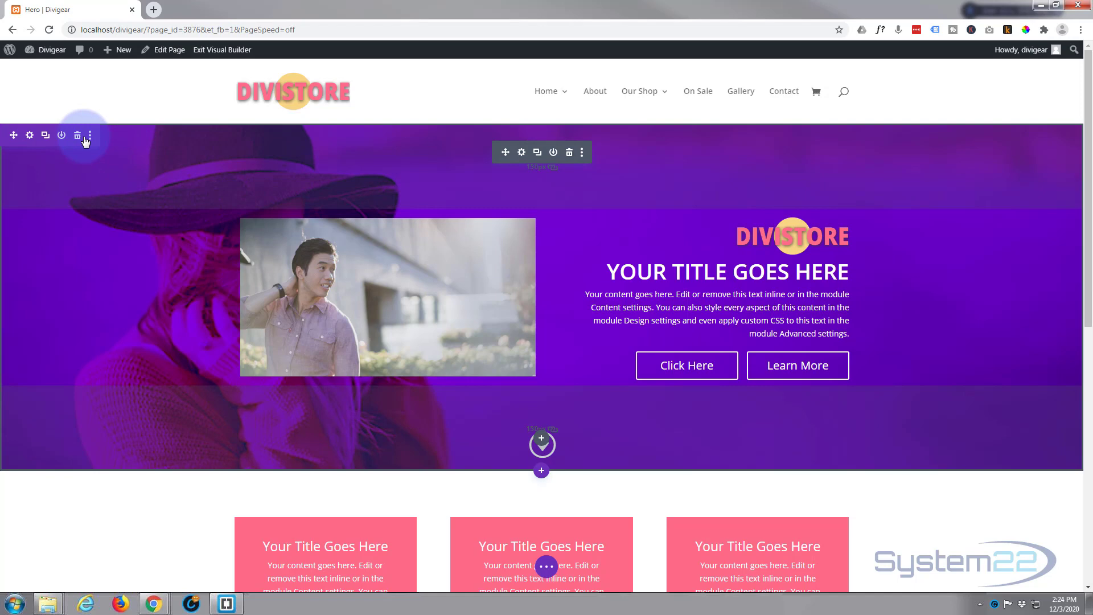
left_click(78, 139)
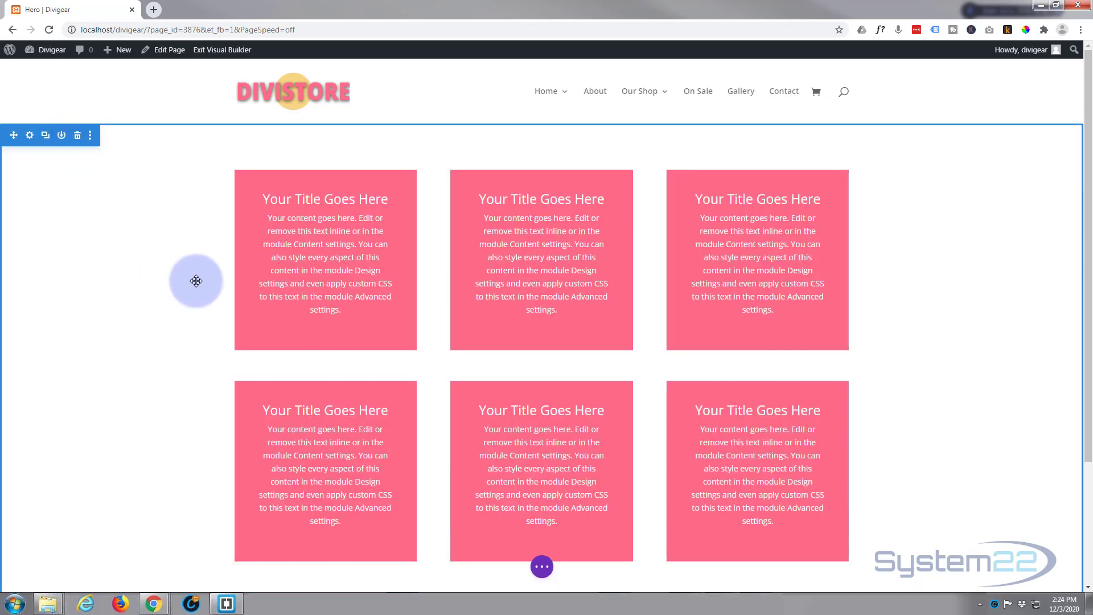
scroll(196, 281, "down", 3)
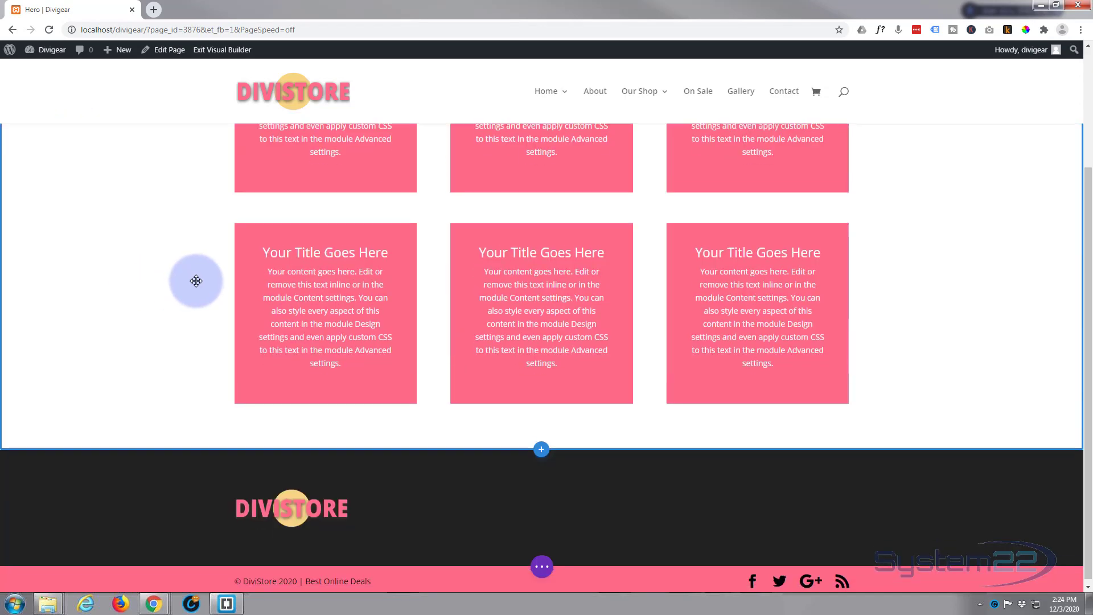
left_click(543, 450)
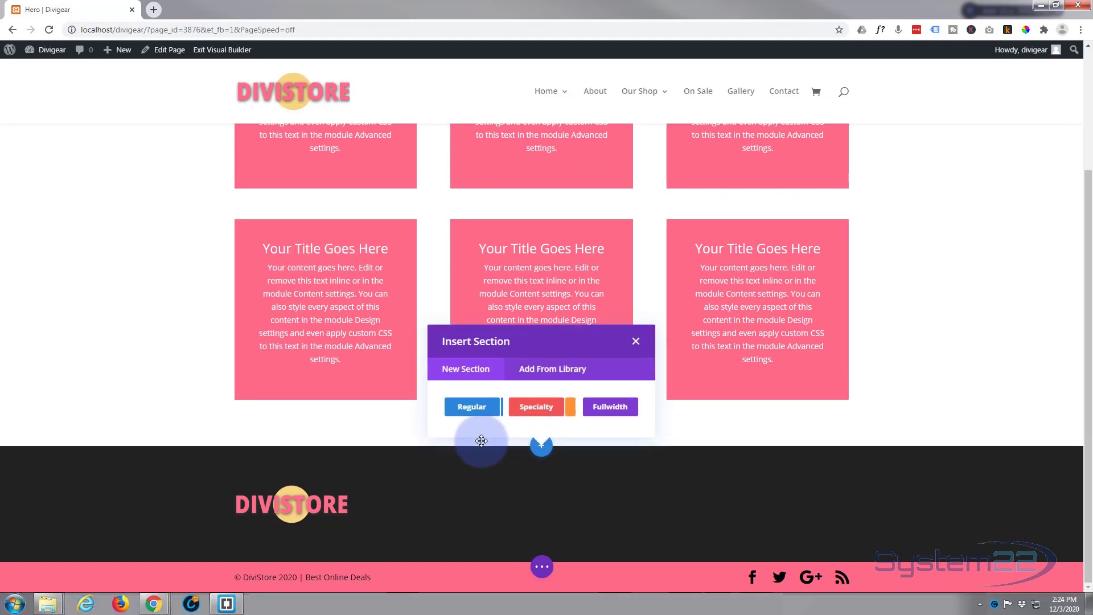
left_click(605, 408)
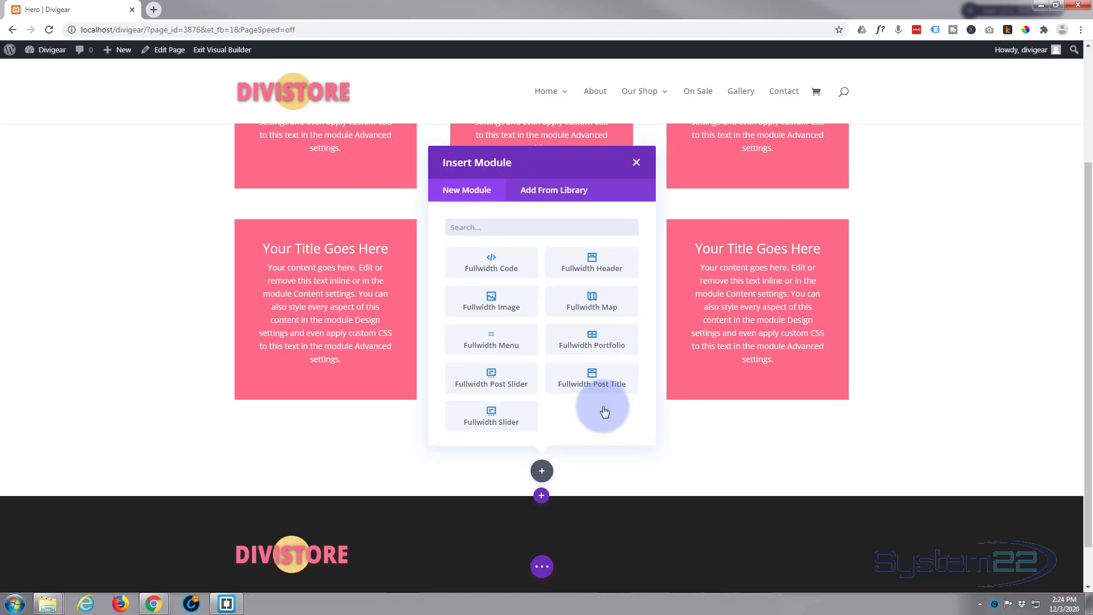
Step: Insert a Fullwidth Header module, set its subtitle to 'Subtitle', and review the body text
left_click(584, 266)
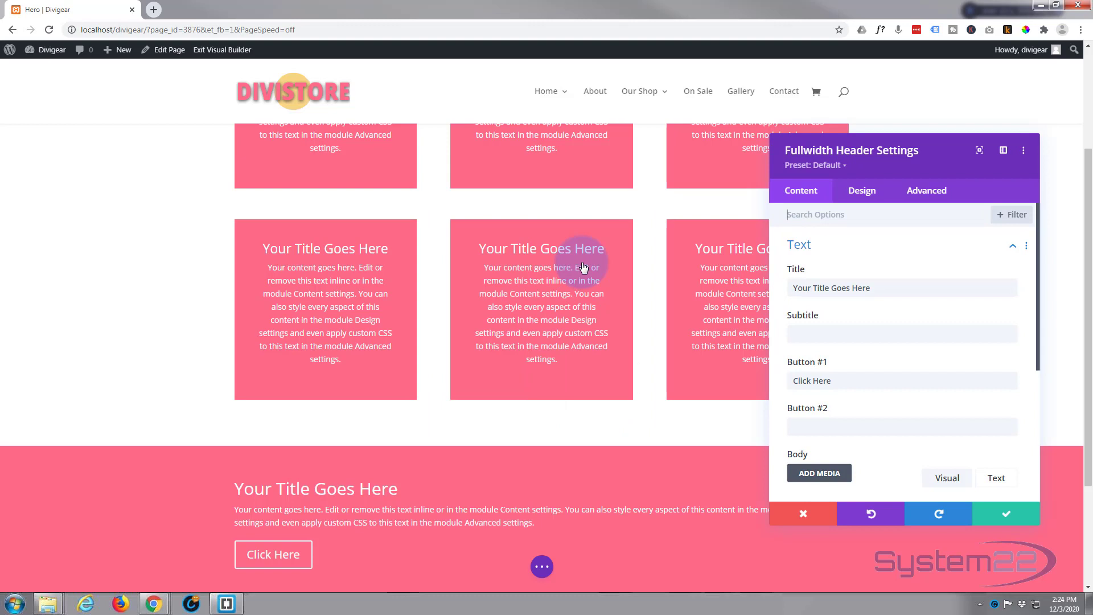
scroll(86, 336, "down", 1)
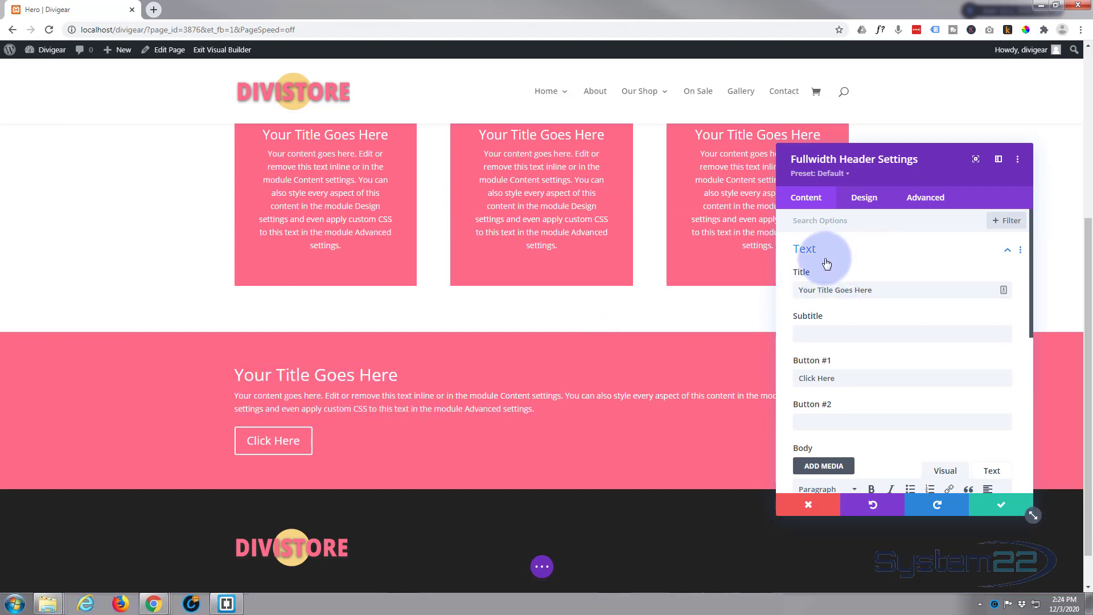
left_click(814, 332)
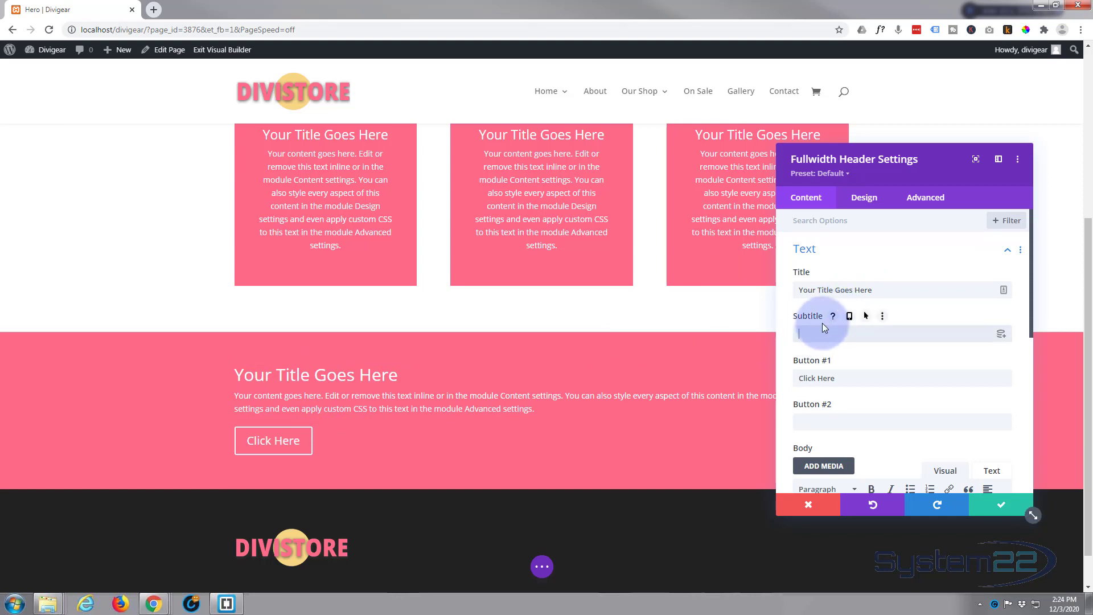
type("Subtitle")
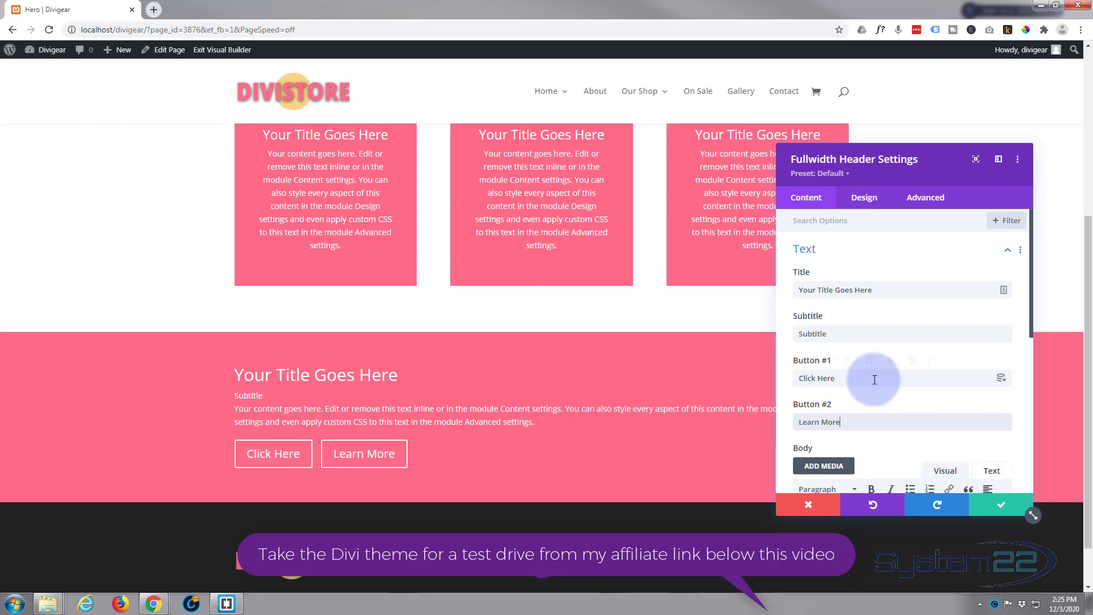
scroll(905, 348, "down", 3)
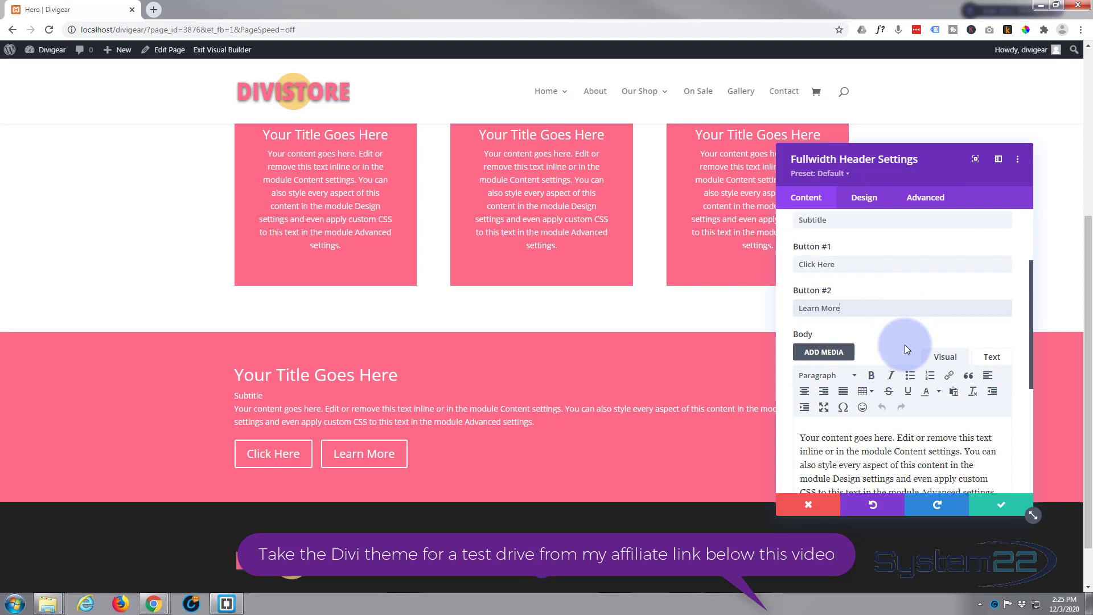
scroll(905, 344, "down", 2)
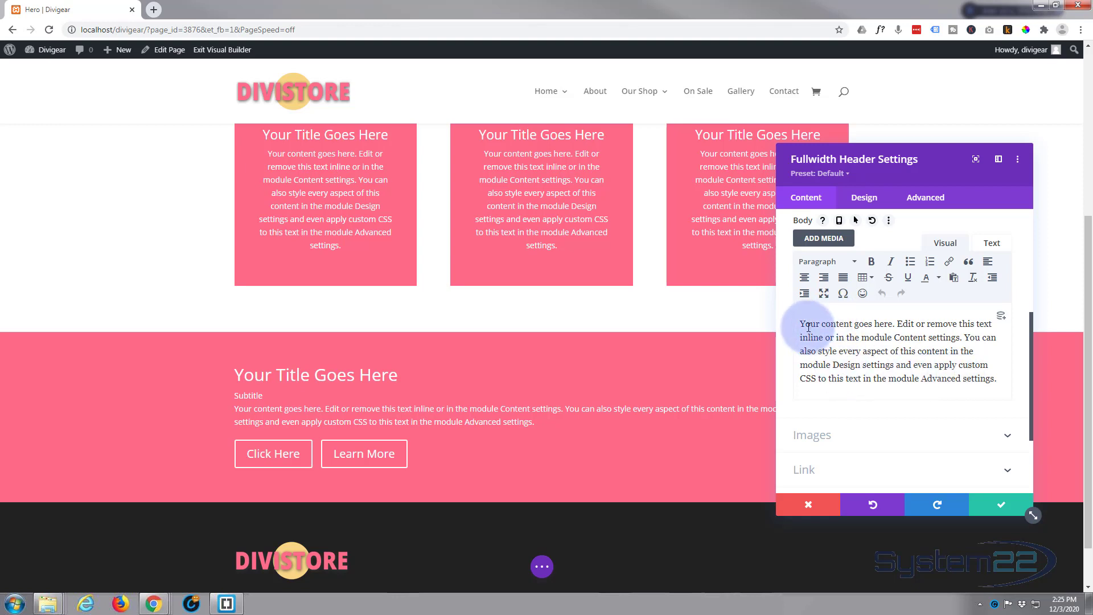
left_click_drag(801, 323, 872, 324)
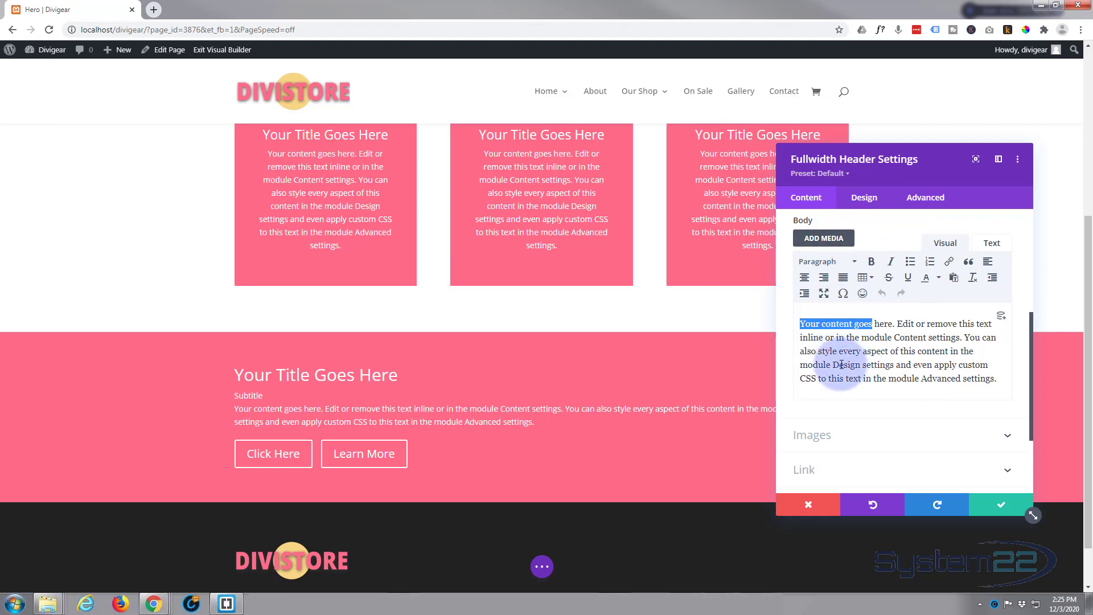
scroll(902, 369, "down", 2)
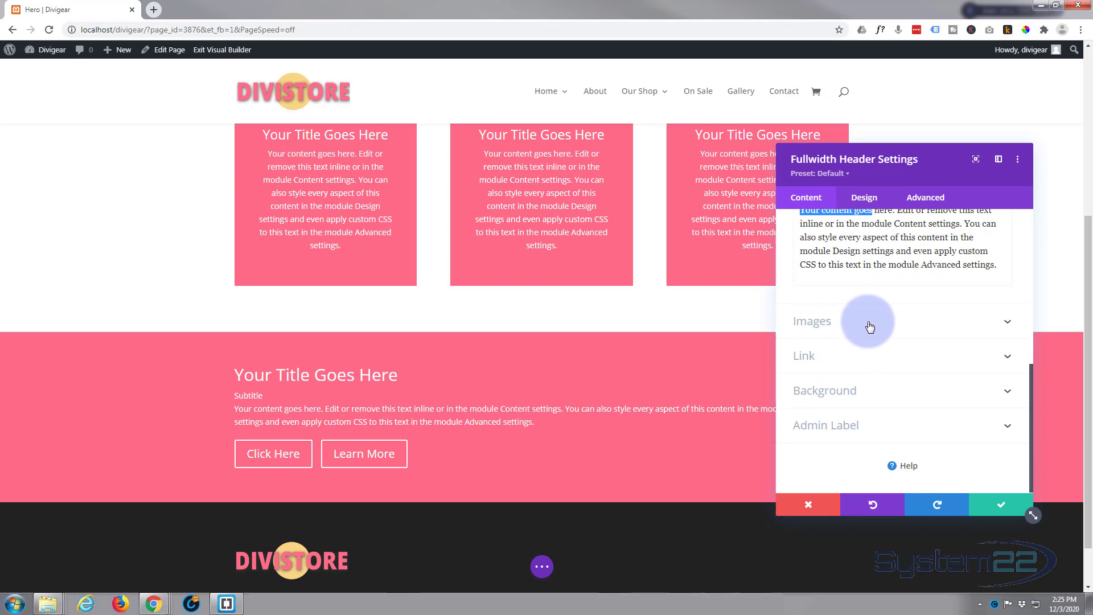
Step: Set the DIVISTORE logo74.png as the header's Logo Image
left_click(869, 327)
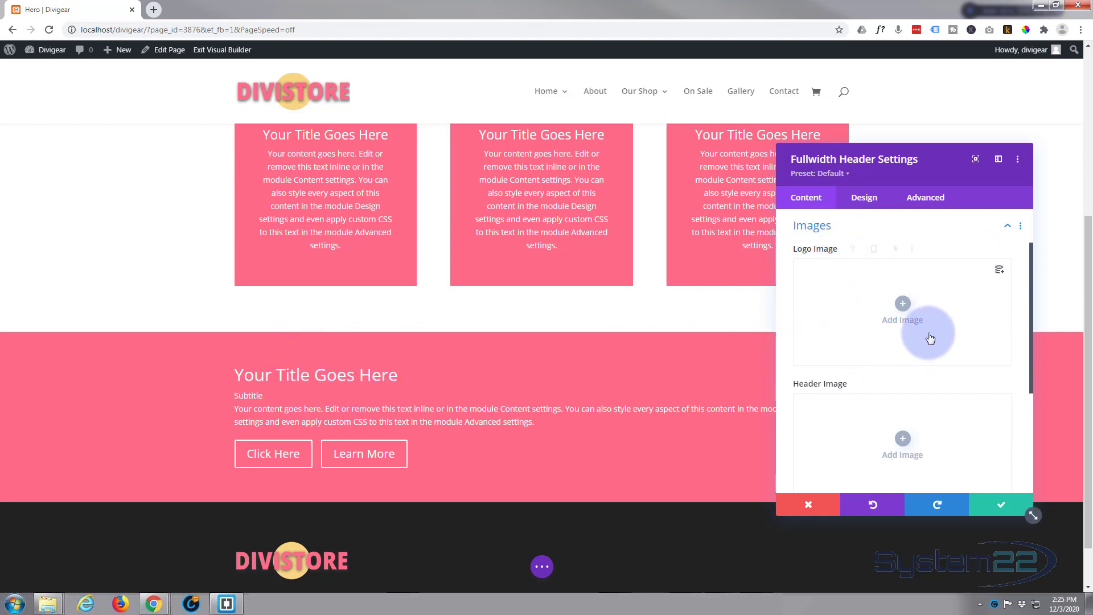
left_click(903, 304)
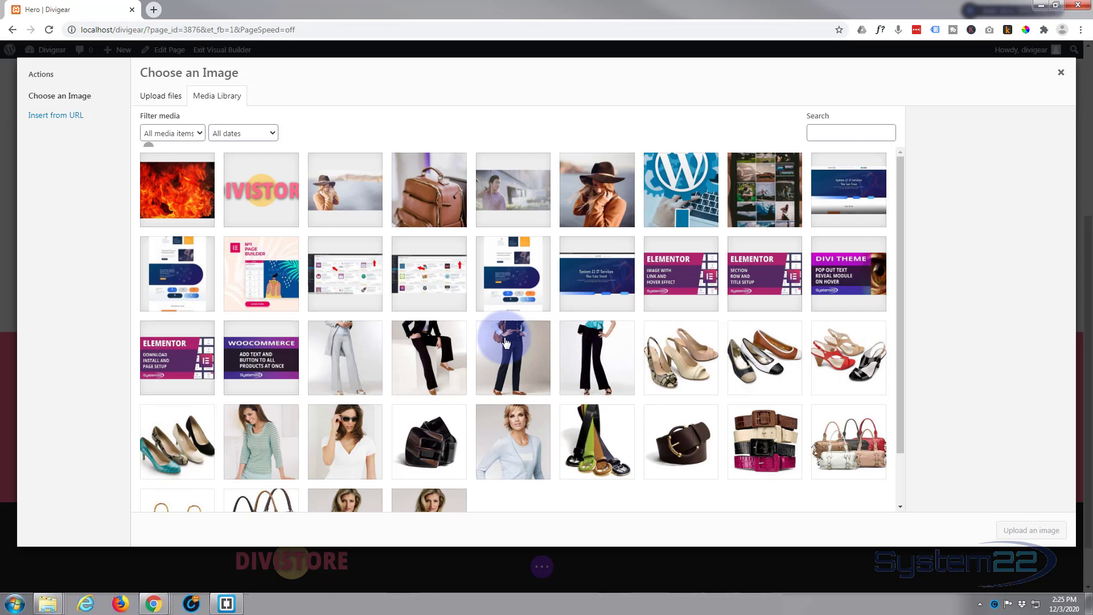
left_click(267, 188)
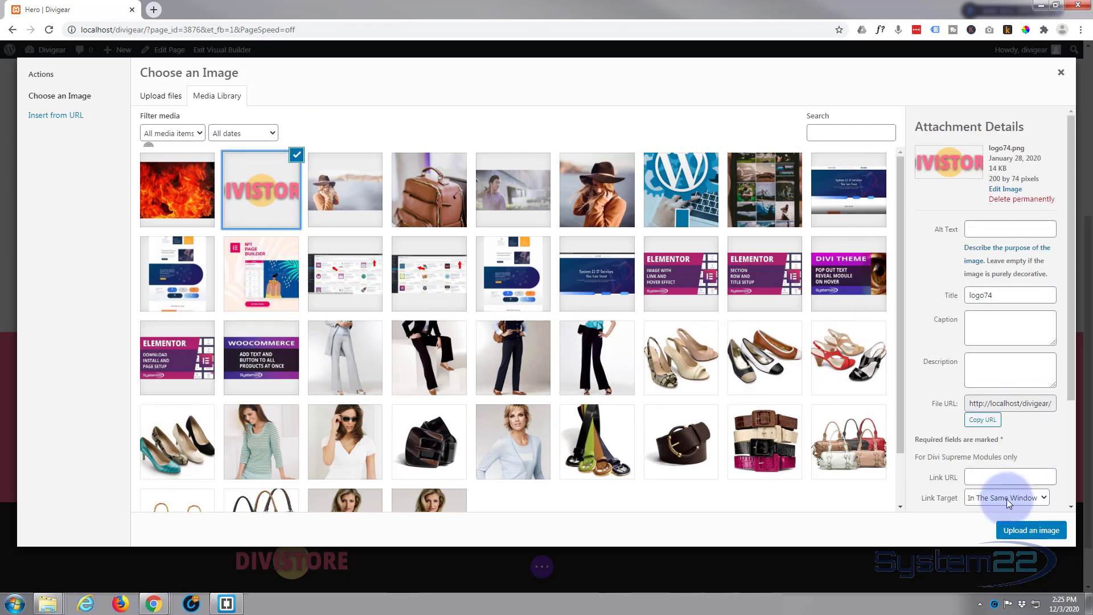
left_click(1033, 534)
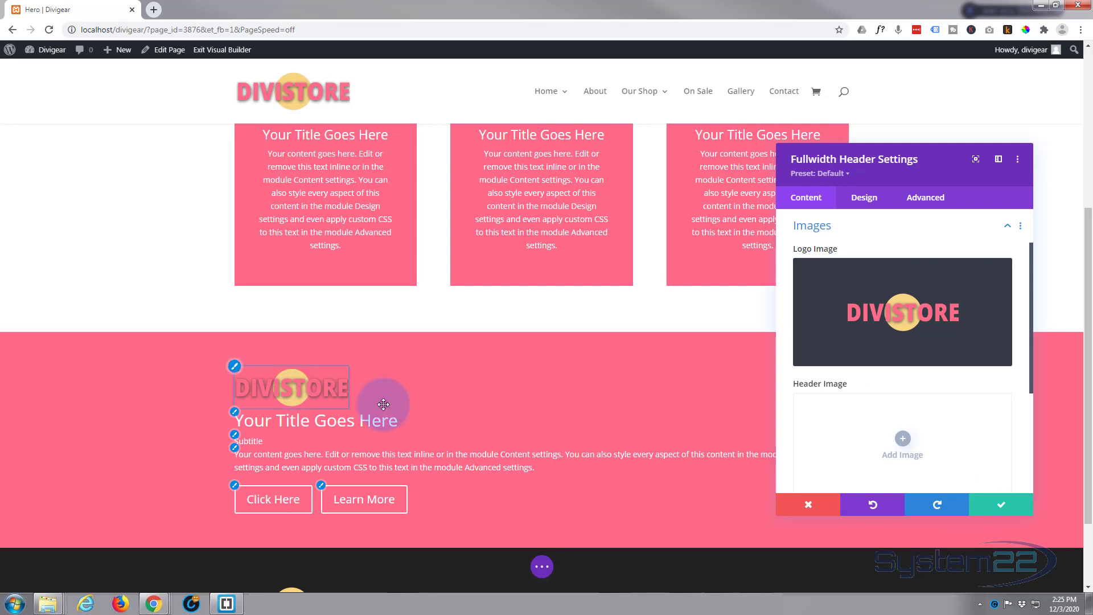
Step: Set the fashion-02.jpg photo of the man as the Header Image
scroll(924, 400, "down", 1)
scroll(924, 401, "down", 1)
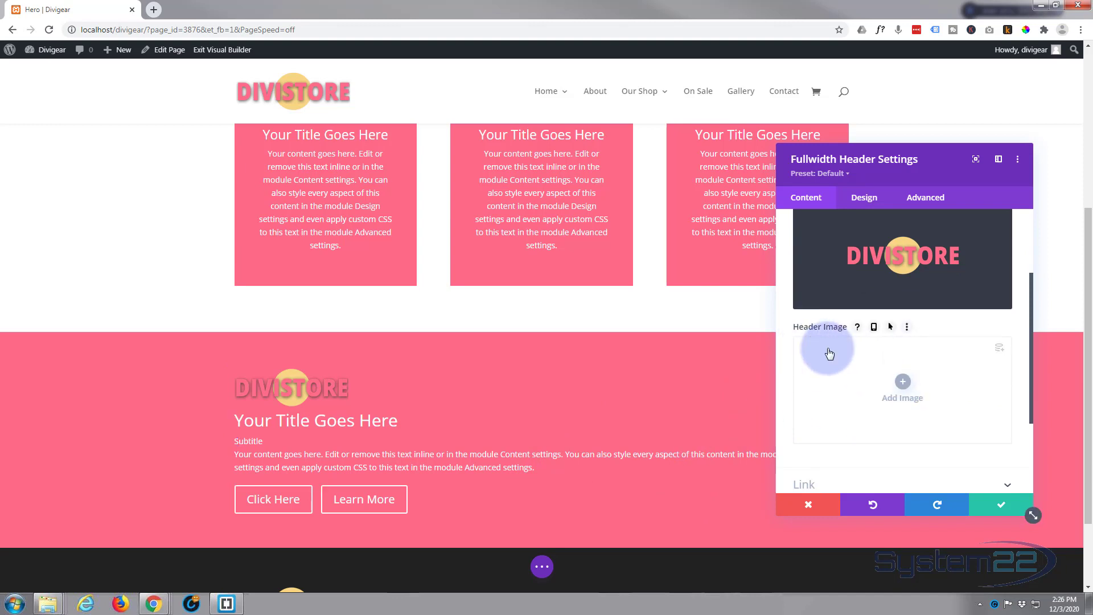
left_click(903, 388)
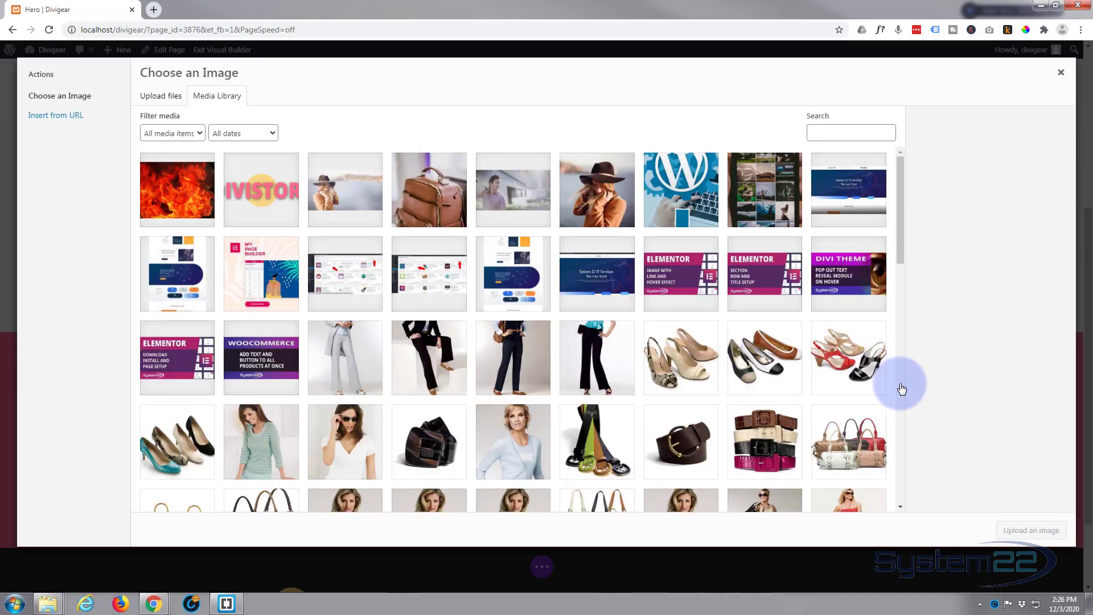
left_click(503, 192)
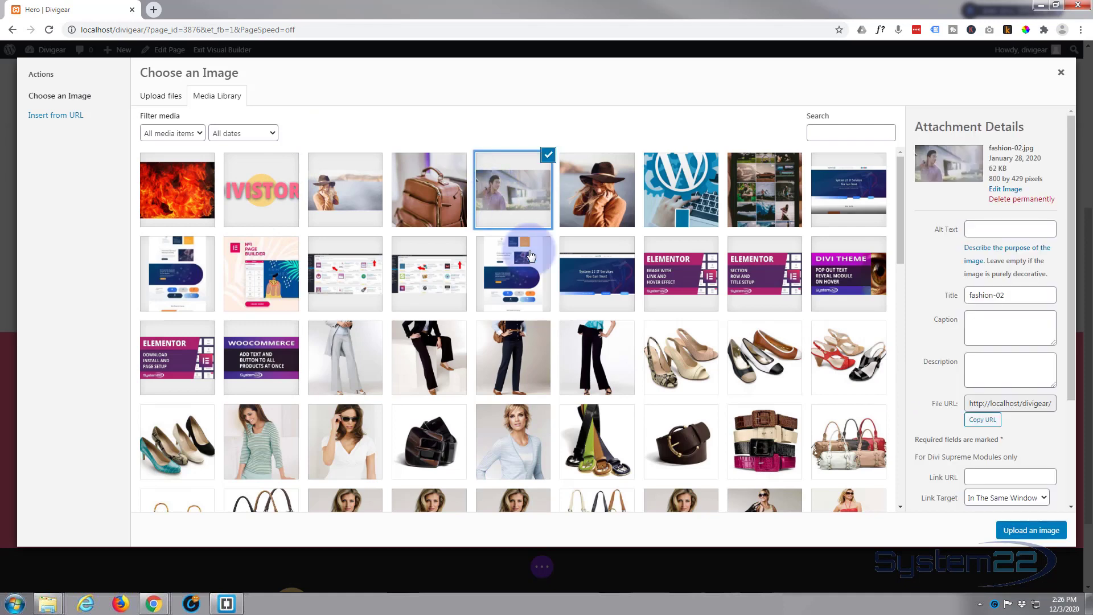
left_click(1028, 535)
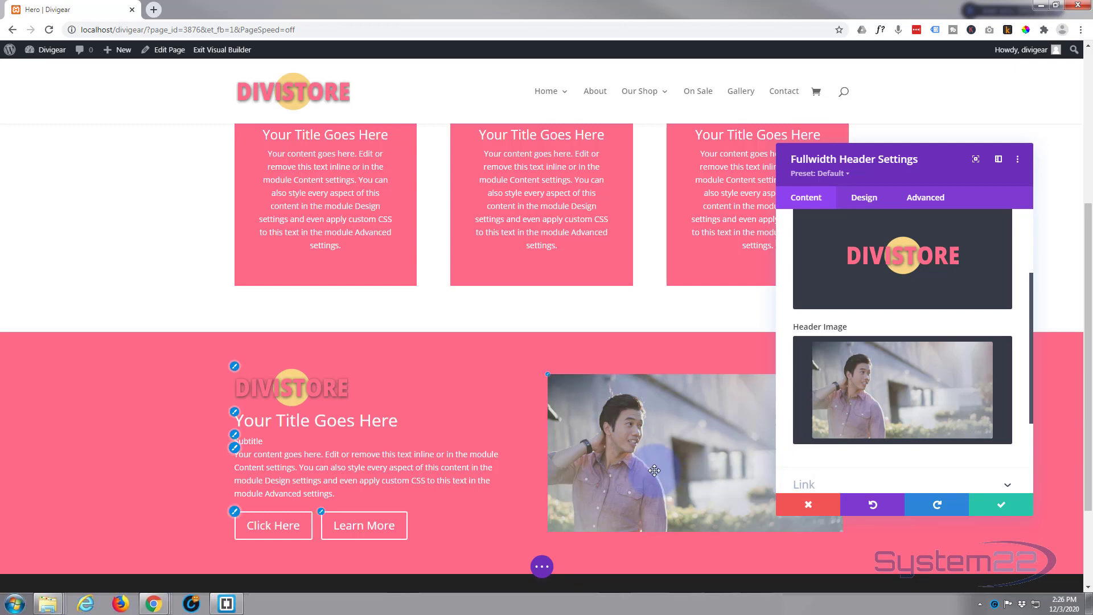
Step: Set both button link URLs in the header's Link settings to '#'
scroll(488, 399, "down", 2)
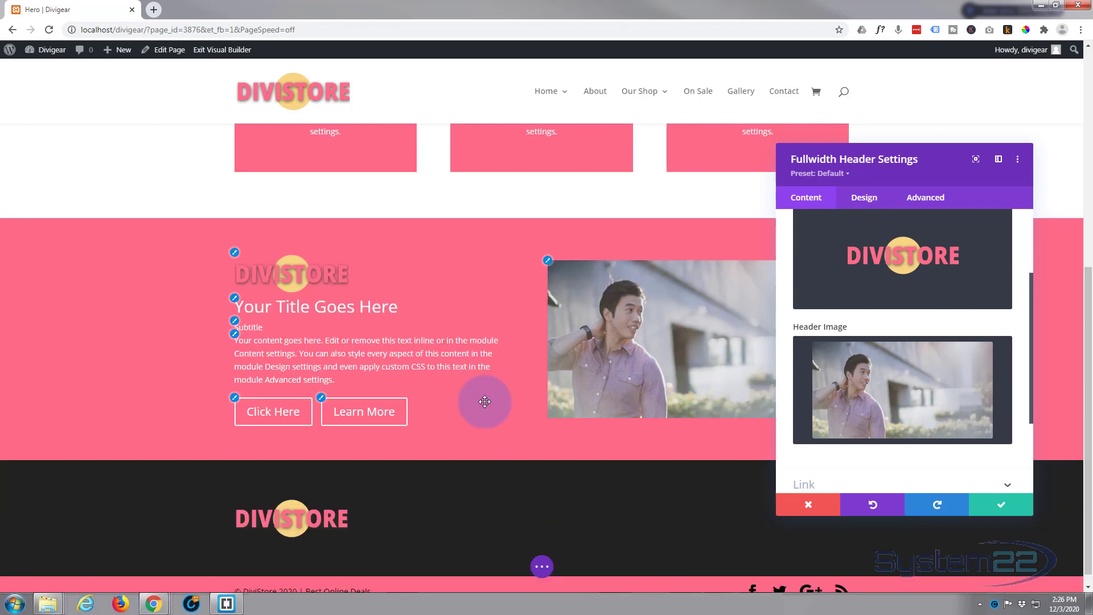
mouse_move(837, 418)
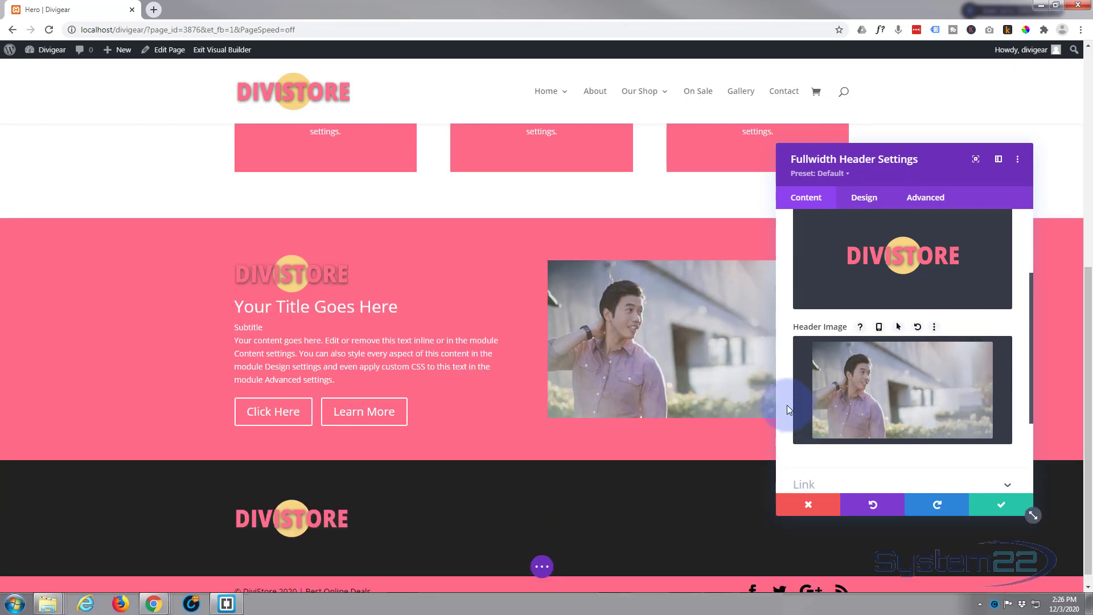
scroll(784, 405, "down", 2)
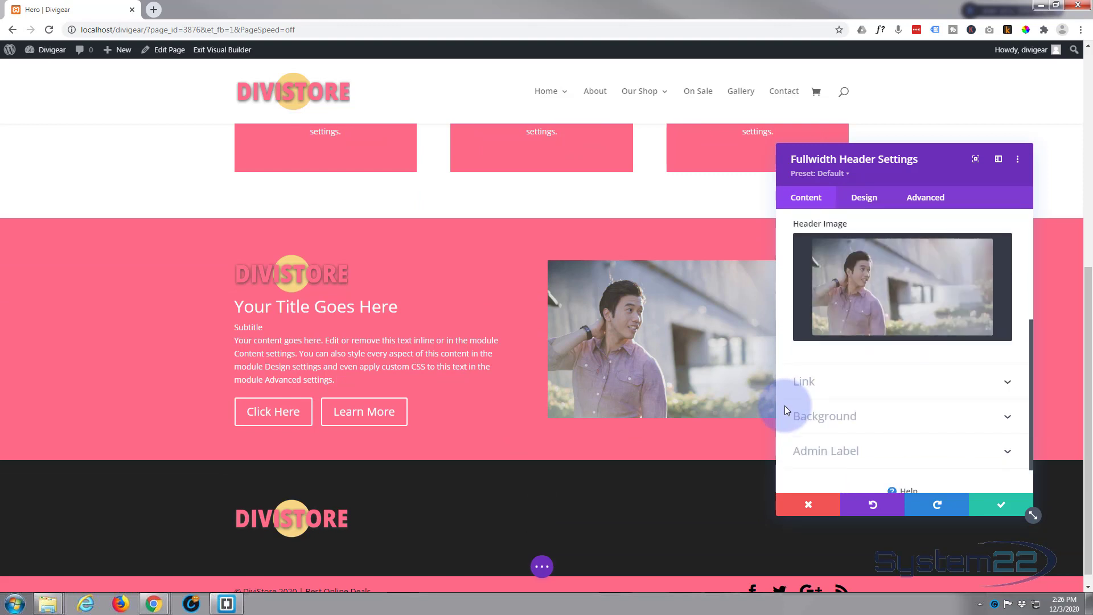
left_click(889, 378)
left_click(805, 269)
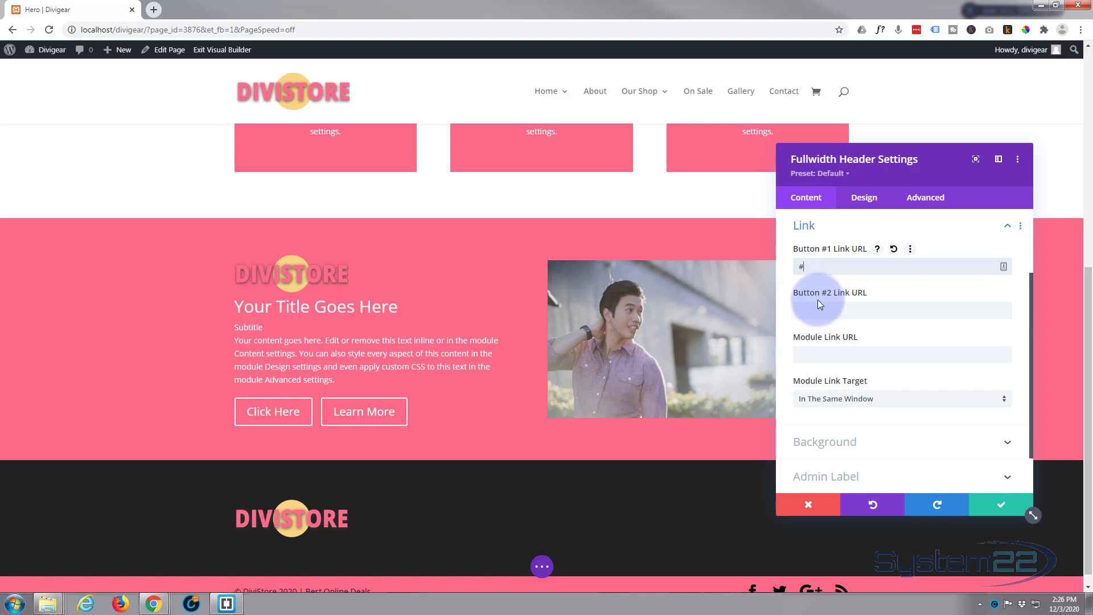
left_click(818, 300)
type("#")
left_click(819, 260)
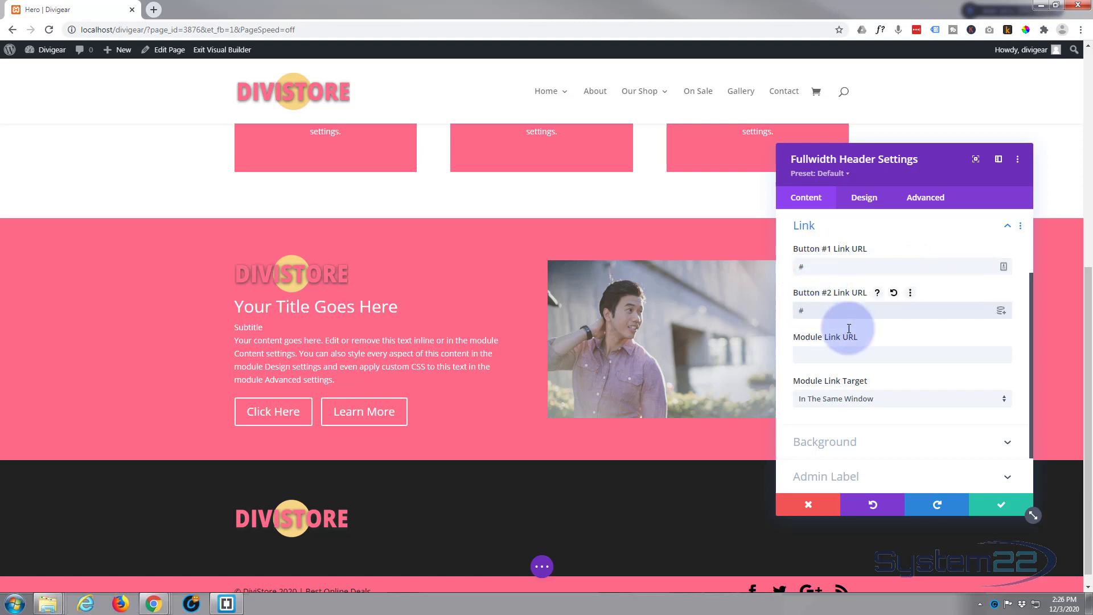
Step: Set the Module Link Target to In The Same Window and select the Module Link URL field
left_click(826, 399)
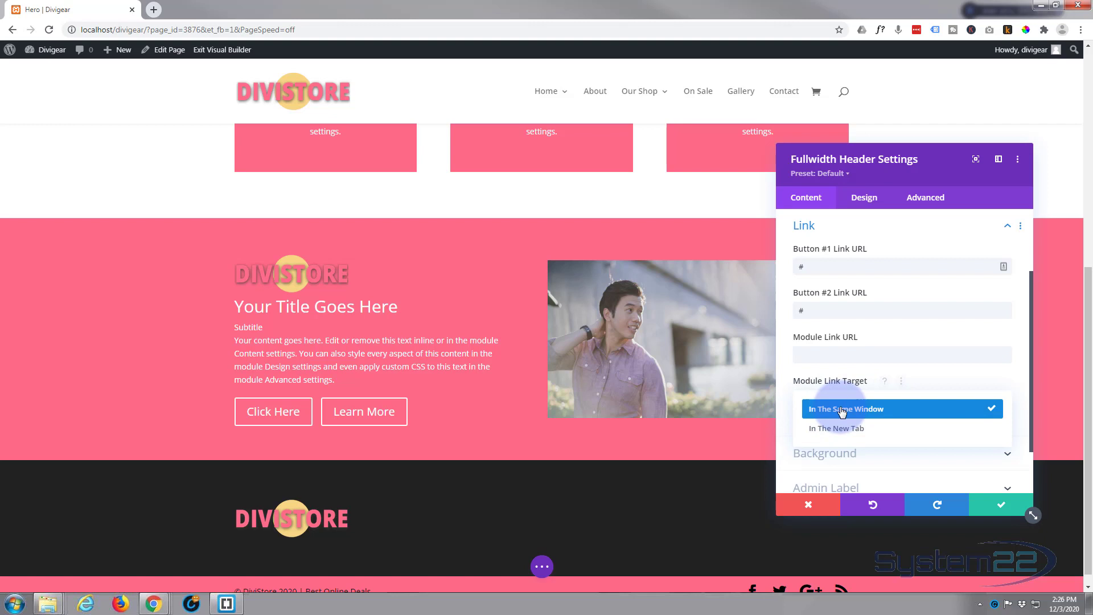
left_click(843, 409)
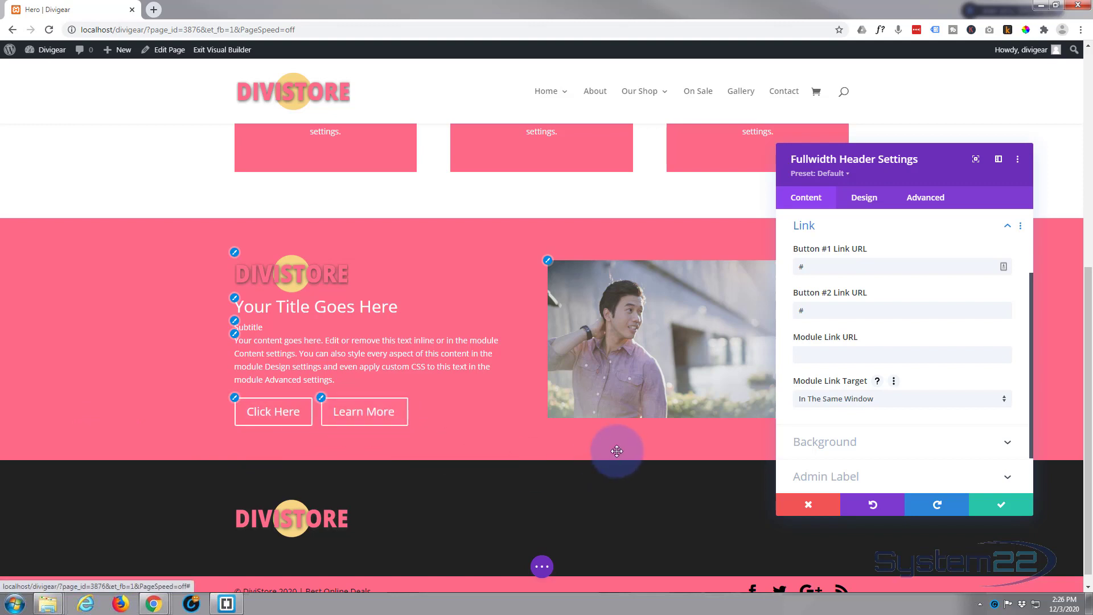
left_click(801, 359)
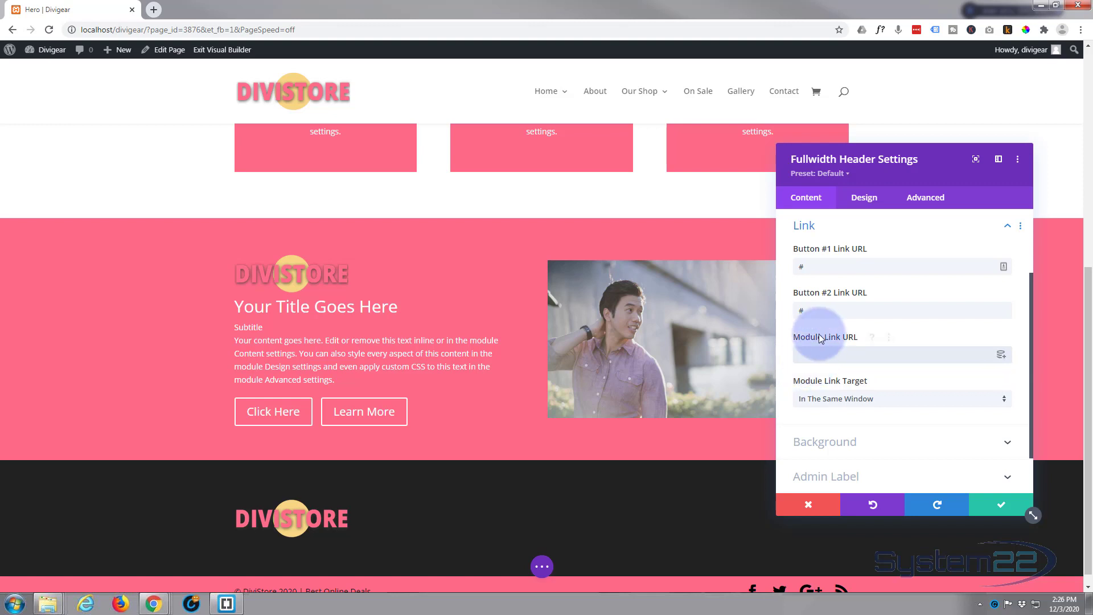
scroll(848, 308, "down", 1)
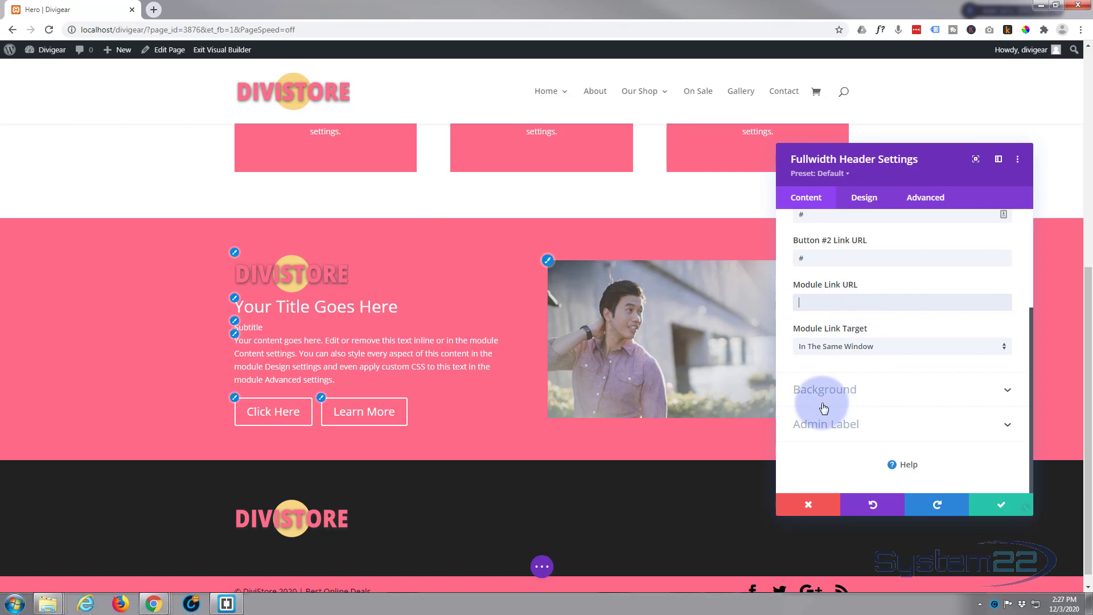
Step: Give the header a purple background colour and fashion-01.jpg as its background image
left_click(875, 397)
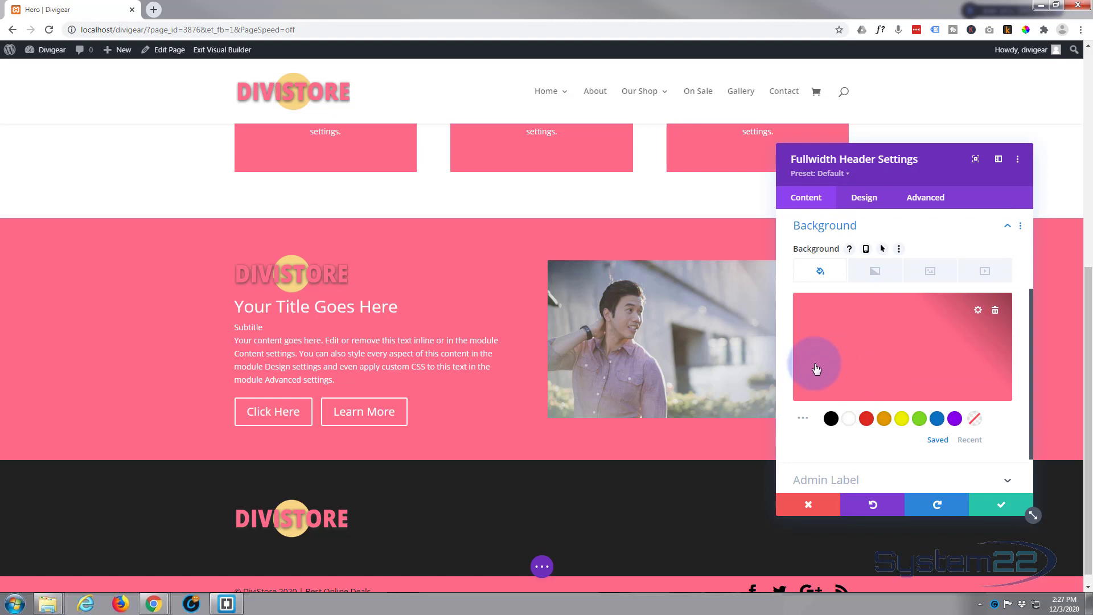
left_click(954, 419)
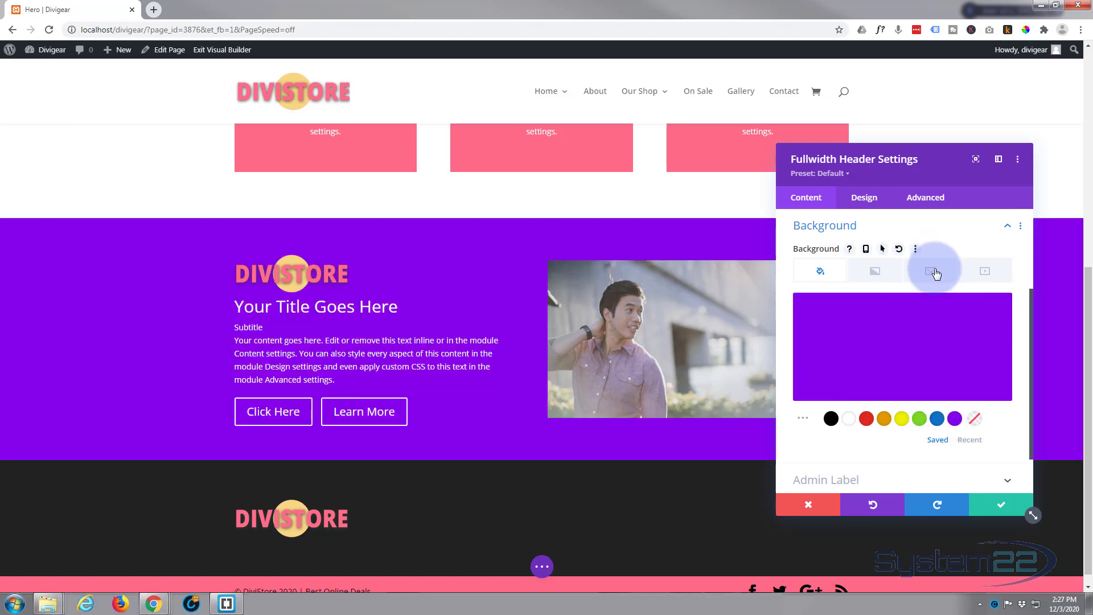
left_click(934, 276)
left_click(901, 338)
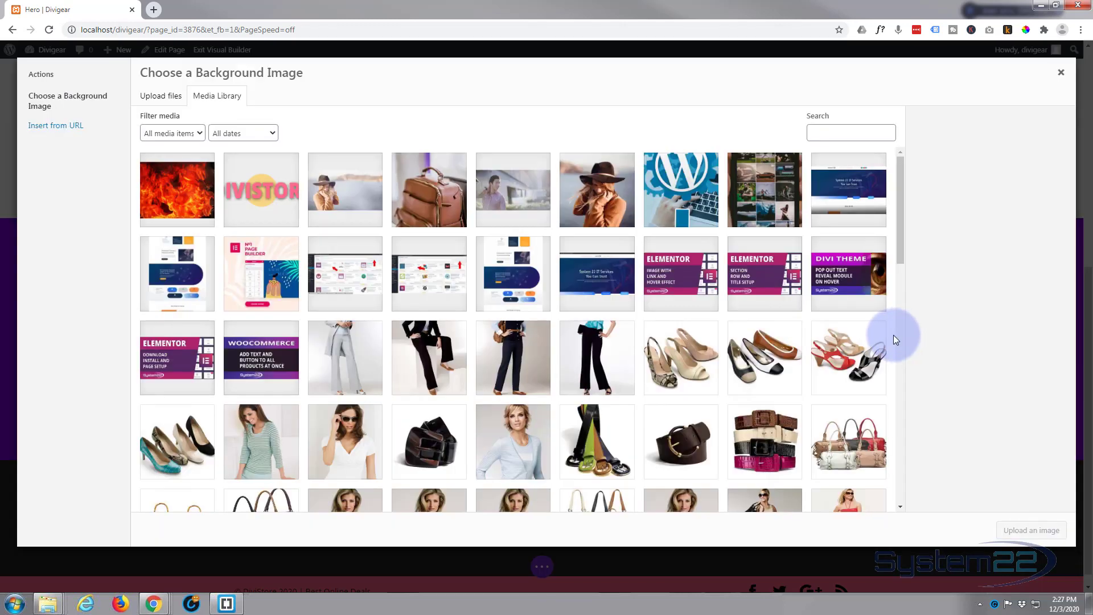
left_click(354, 185)
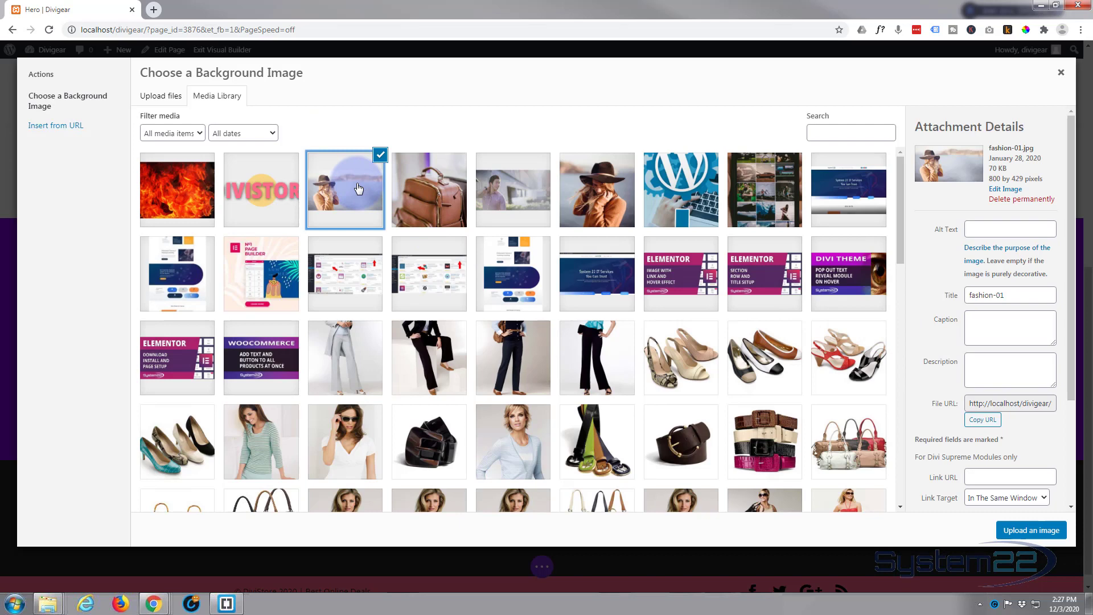
left_click(1009, 538)
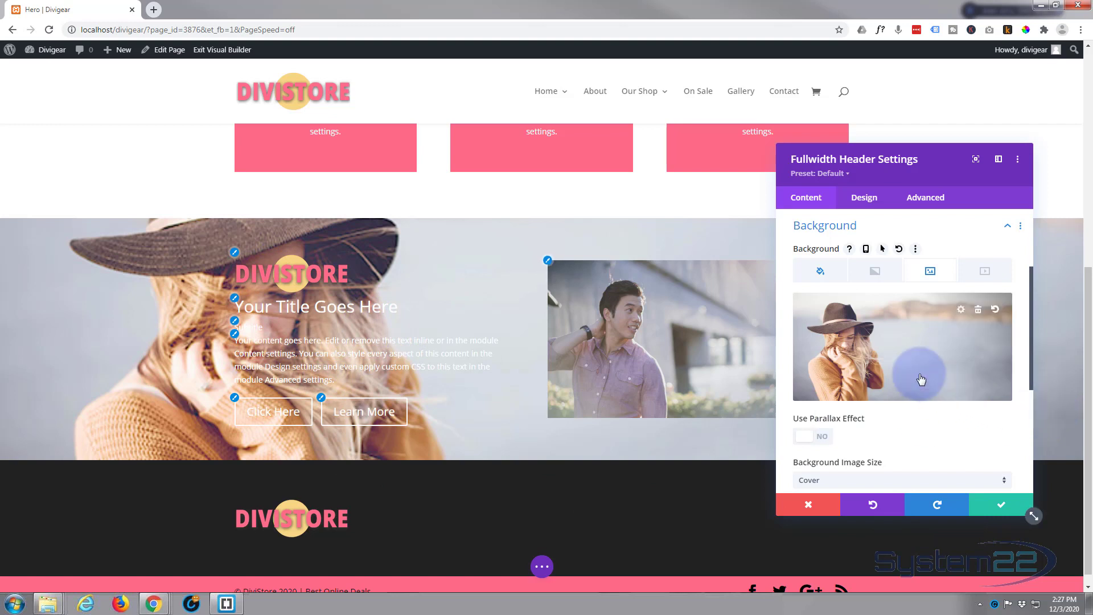
Step: Enable the background parallax effect, trying the True Parallax method
scroll(921, 374, "down", 2)
scroll(922, 375, "down", 1)
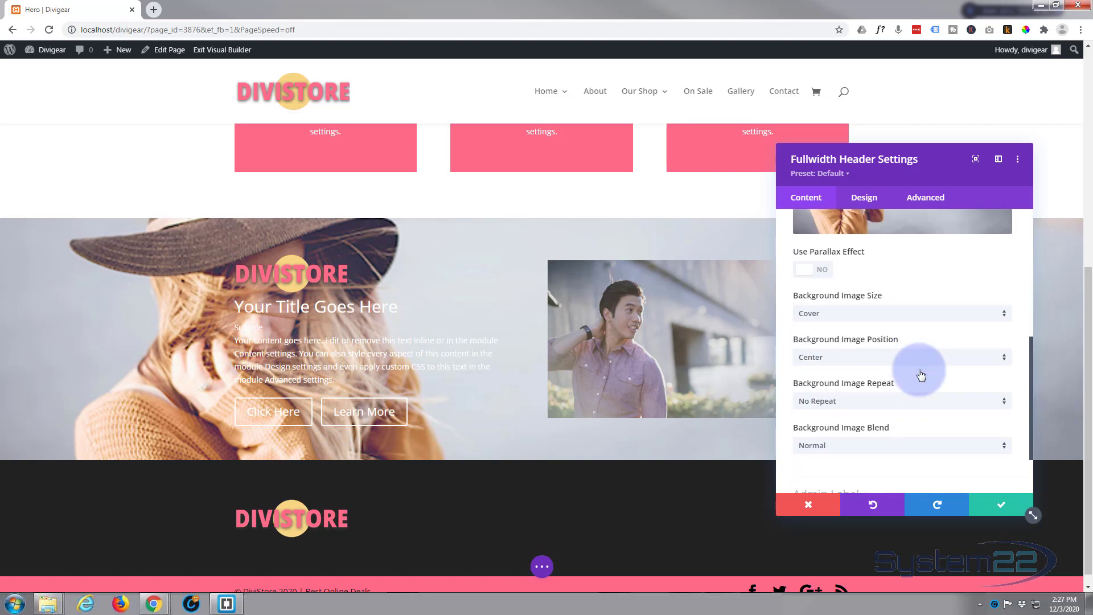
left_click(822, 271)
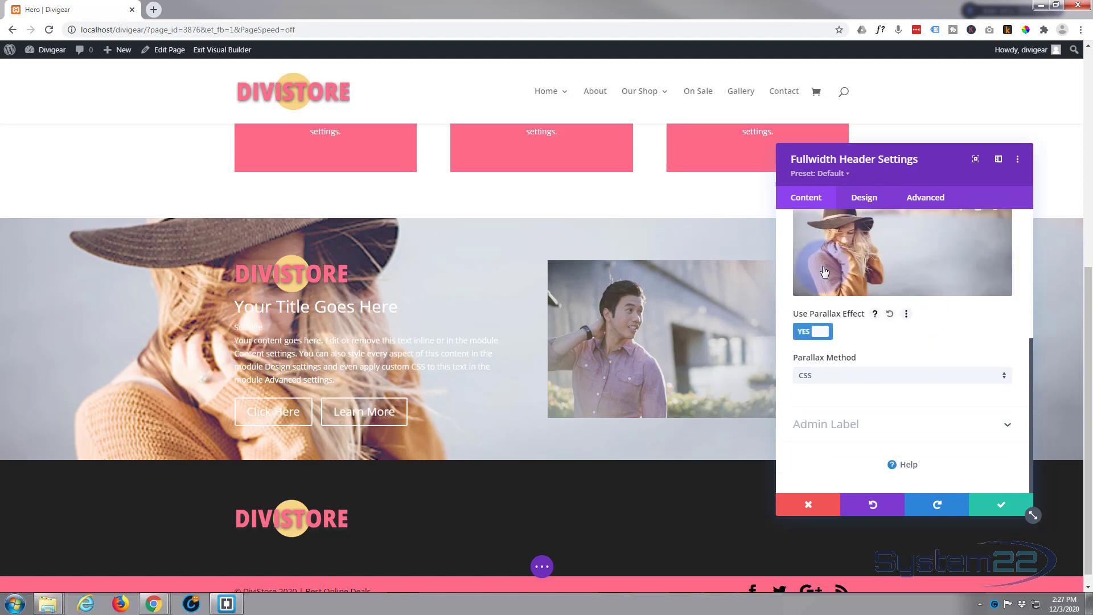
left_click(864, 376)
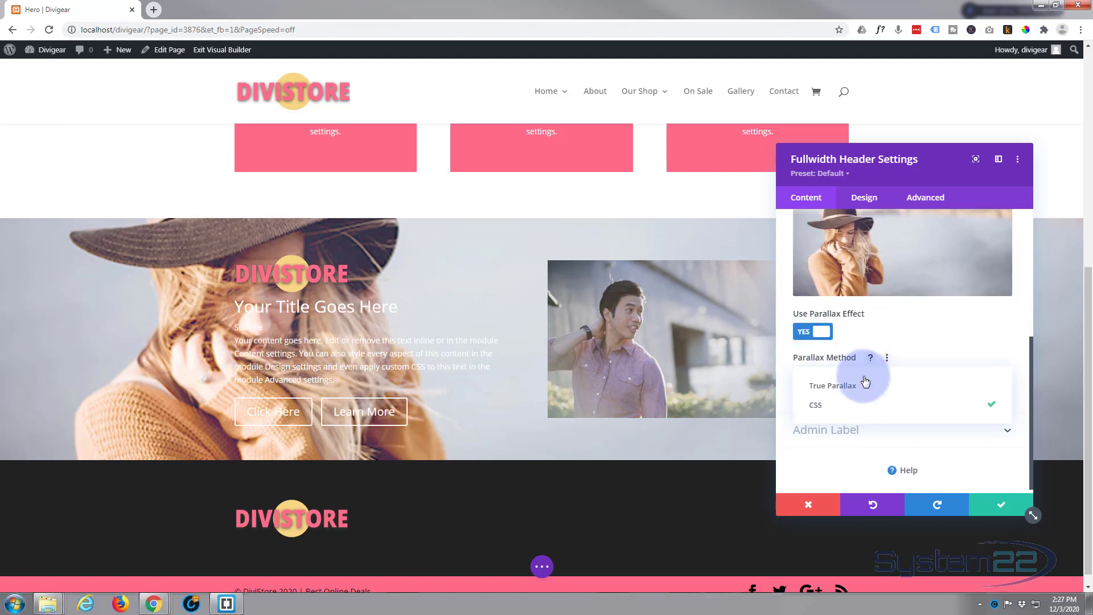
left_click(862, 387)
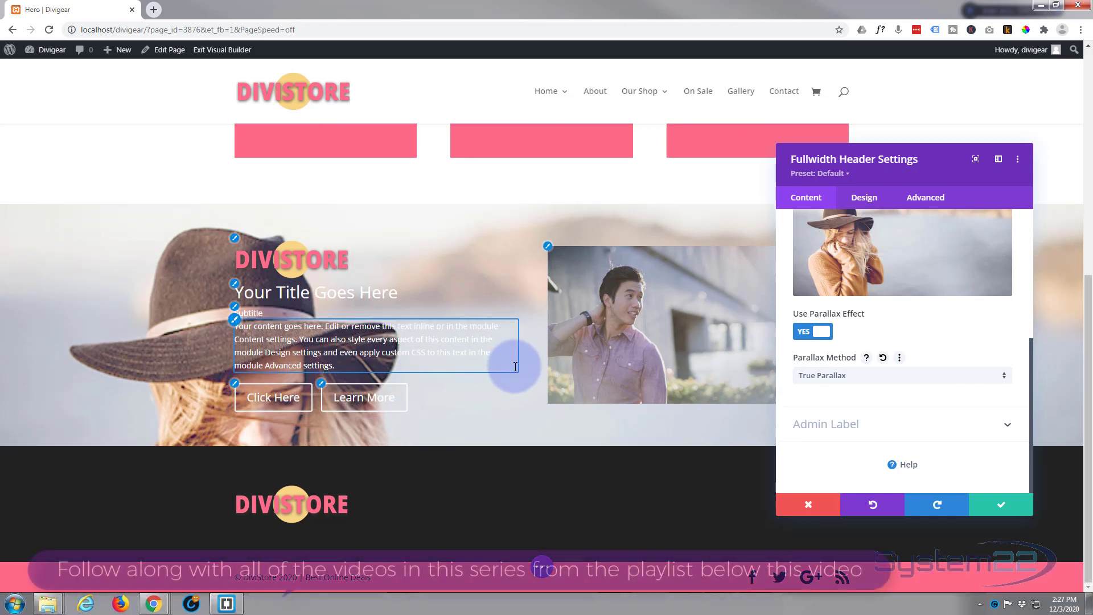
Step: Switch the parallax method back to CSS
scroll(516, 368, "up", 4)
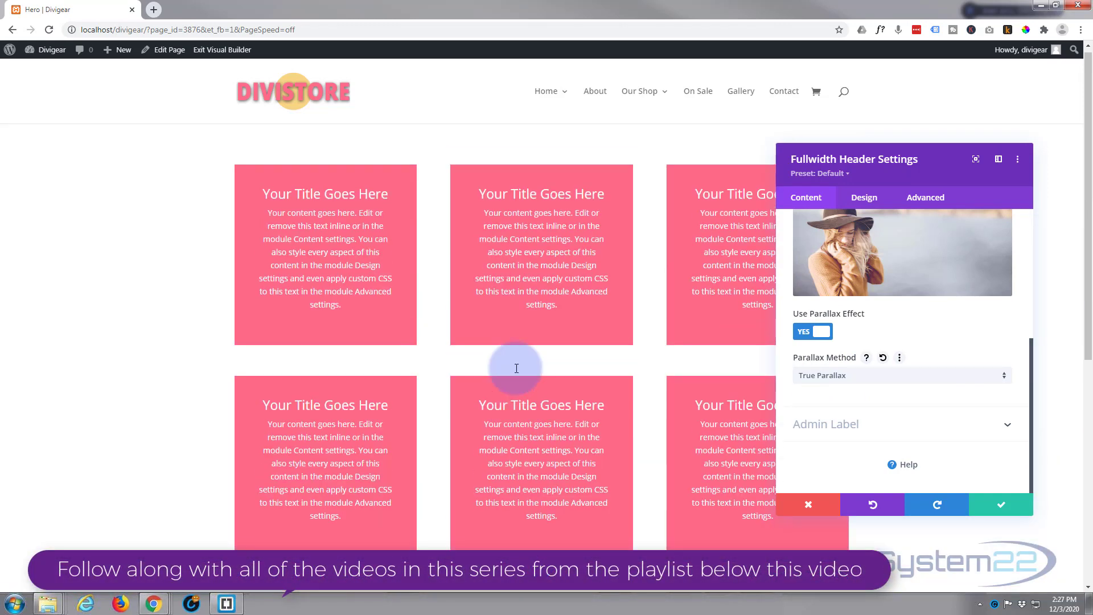
scroll(515, 368, "down", 4)
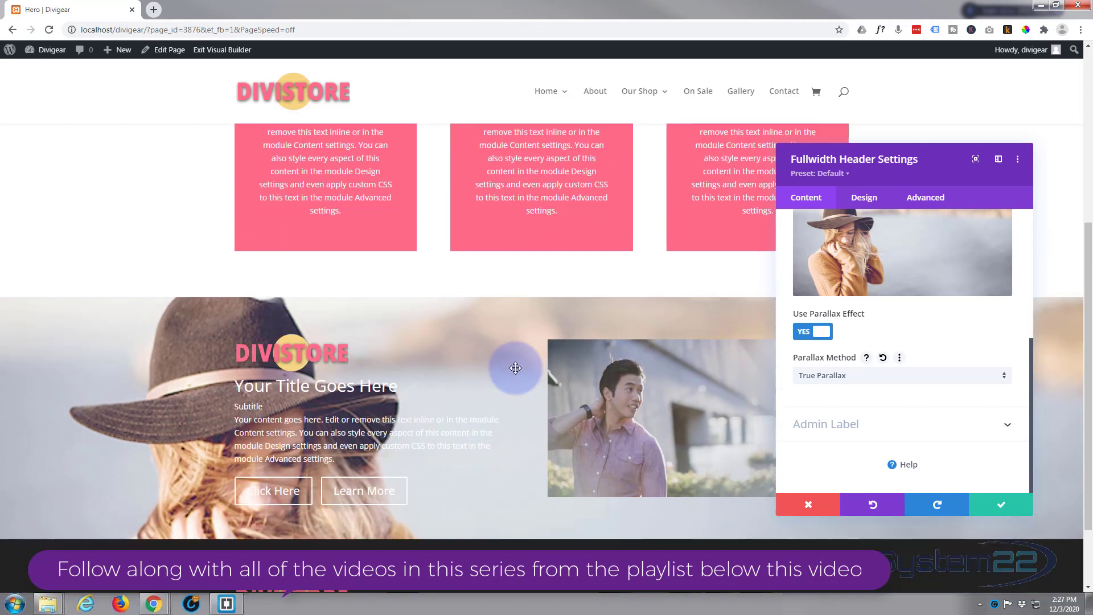
scroll(517, 368, "up", 2)
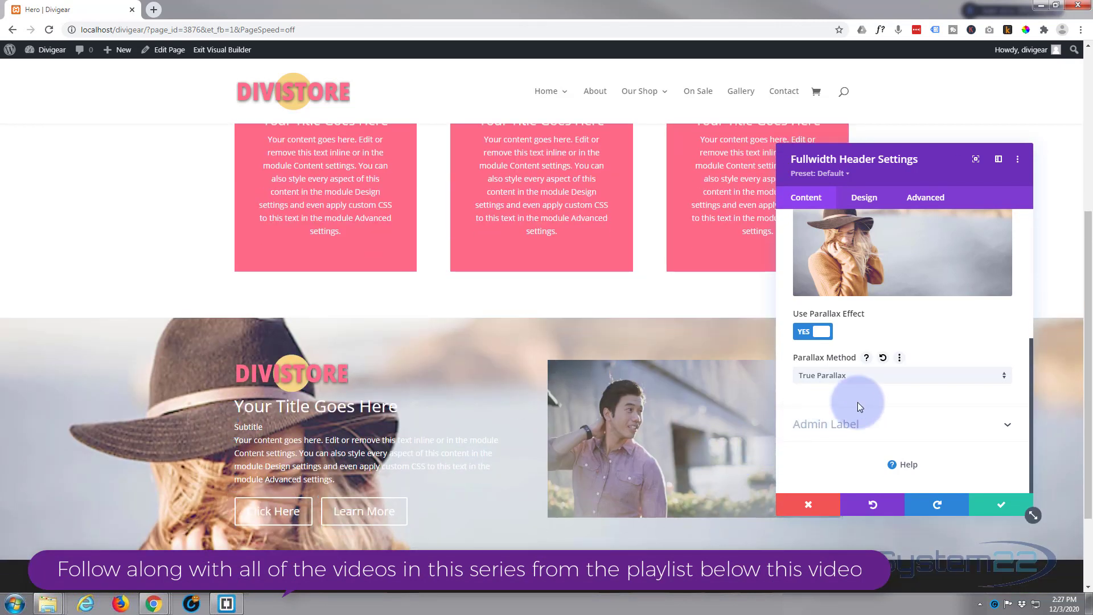
left_click(877, 379)
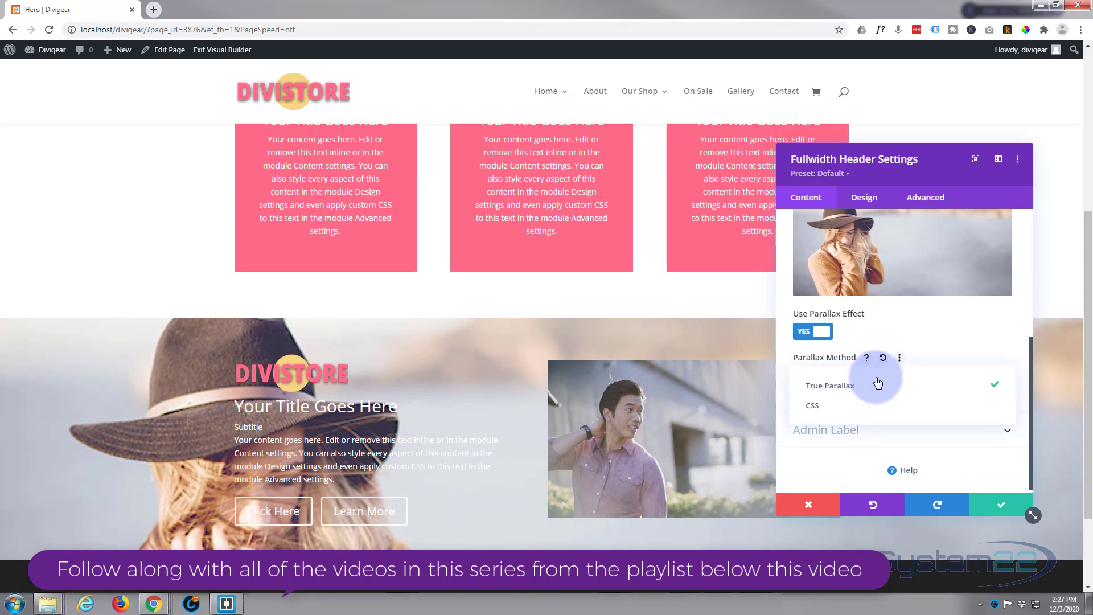
left_click(822, 406)
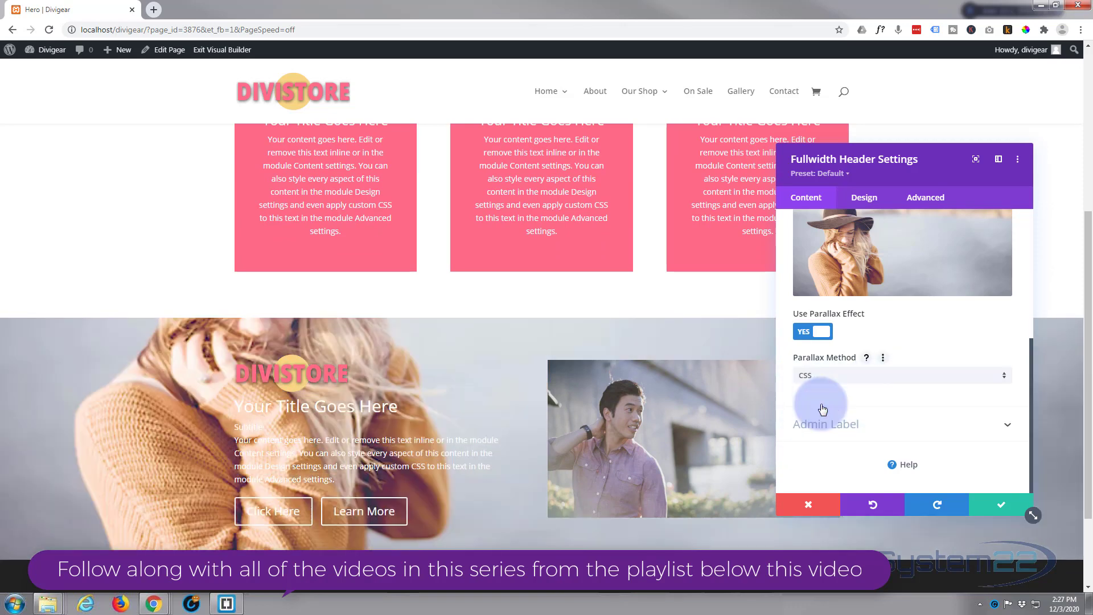
scroll(475, 420, "down", 2)
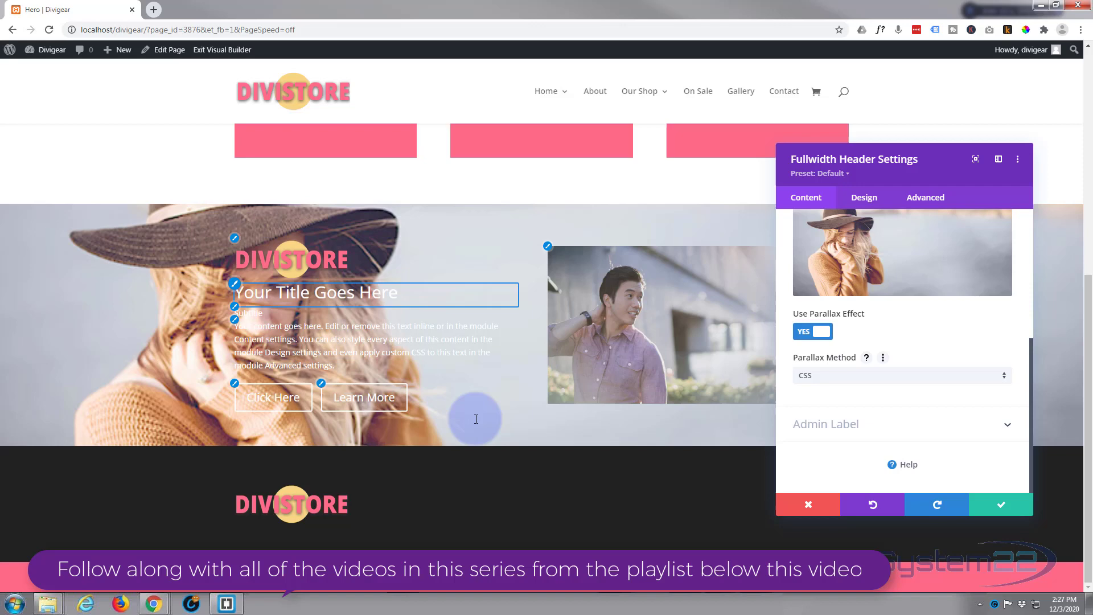
scroll(476, 419, "up", 3)
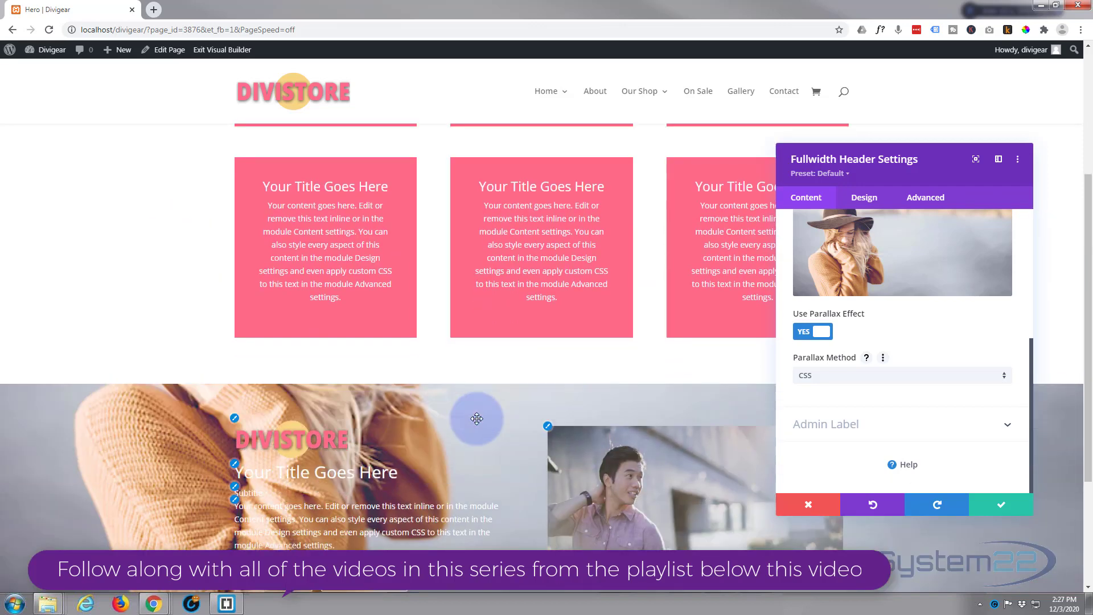
scroll(477, 419, "down", 3)
scroll(476, 419, "up", 1)
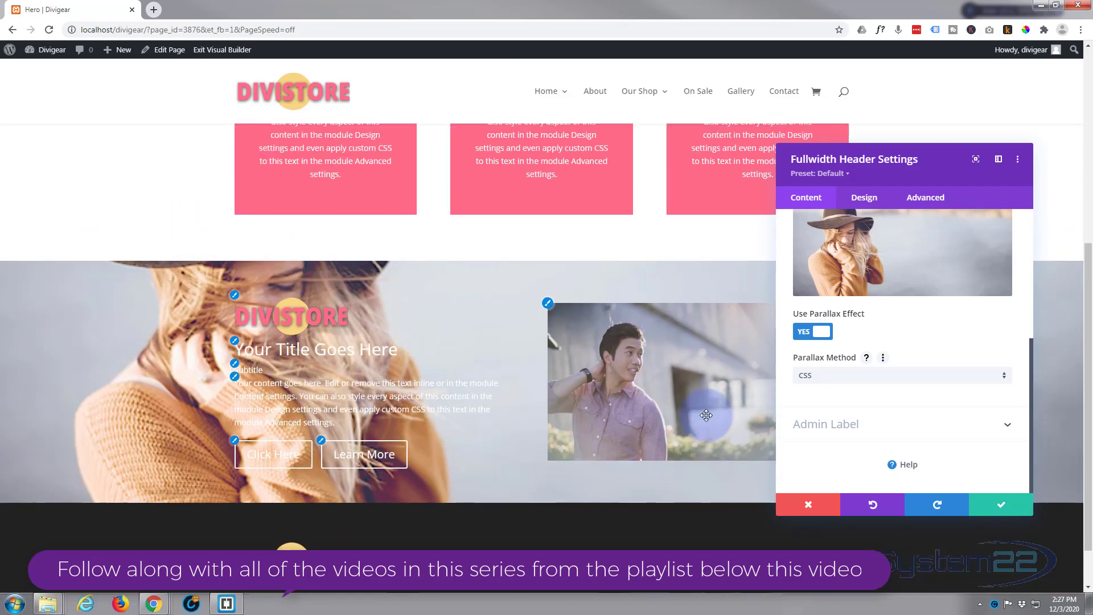
left_click(839, 385)
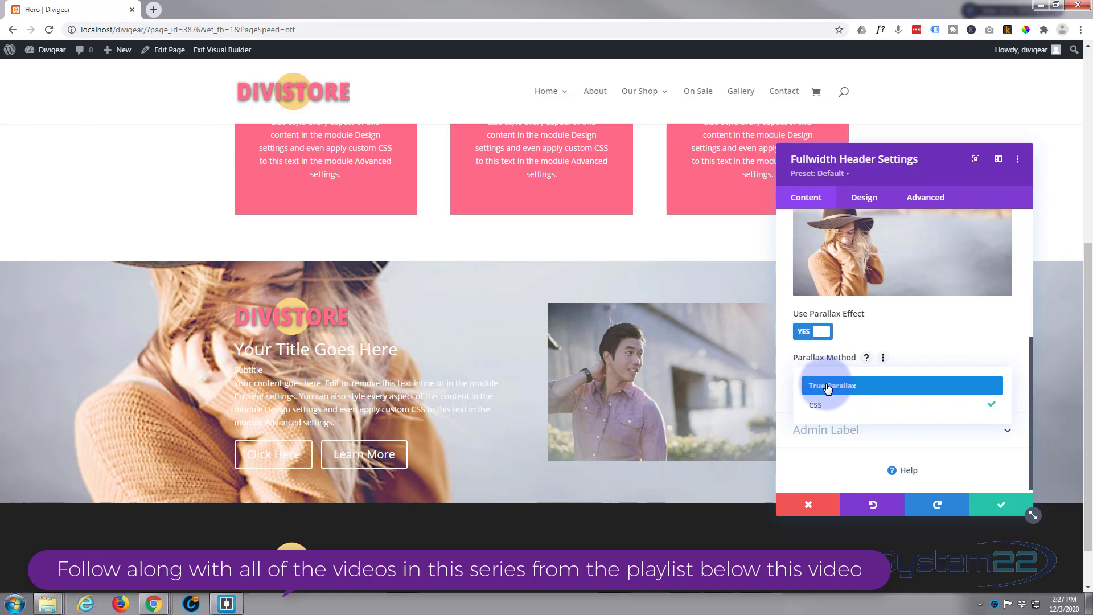
left_click(806, 335)
Step: Turn off parallax and test Multiply and Exclusion as the background image blend
left_click(806, 337)
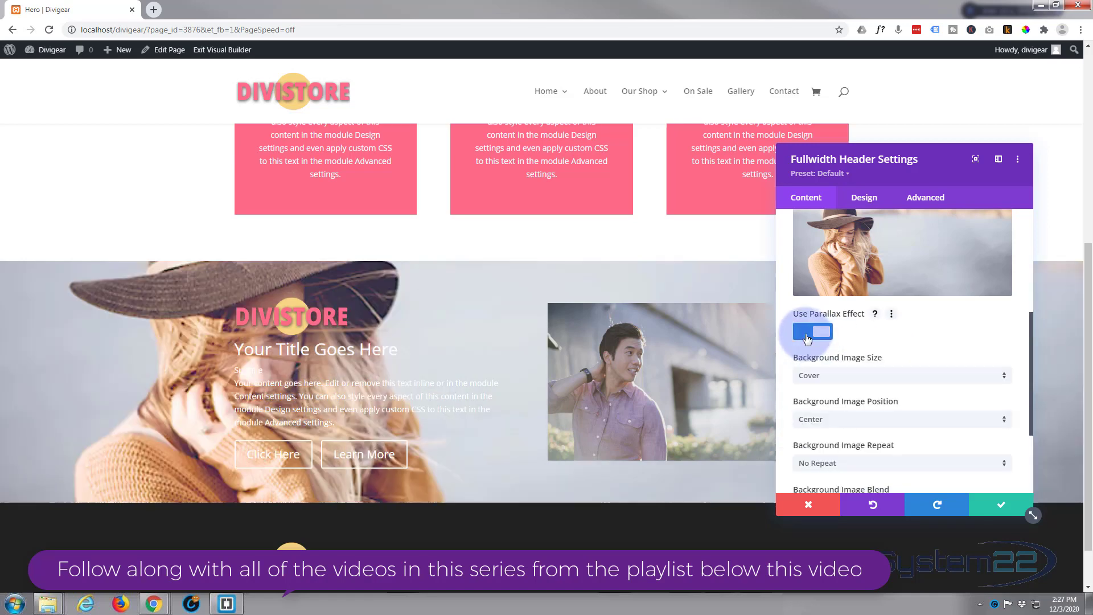
scroll(838, 357, "down", 2)
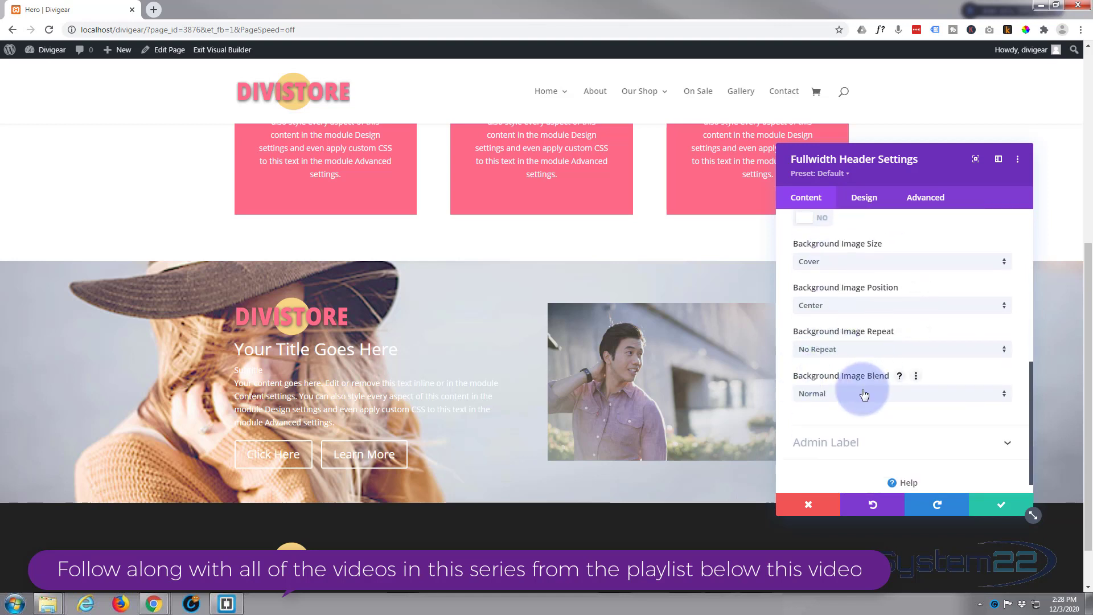
left_click(860, 393)
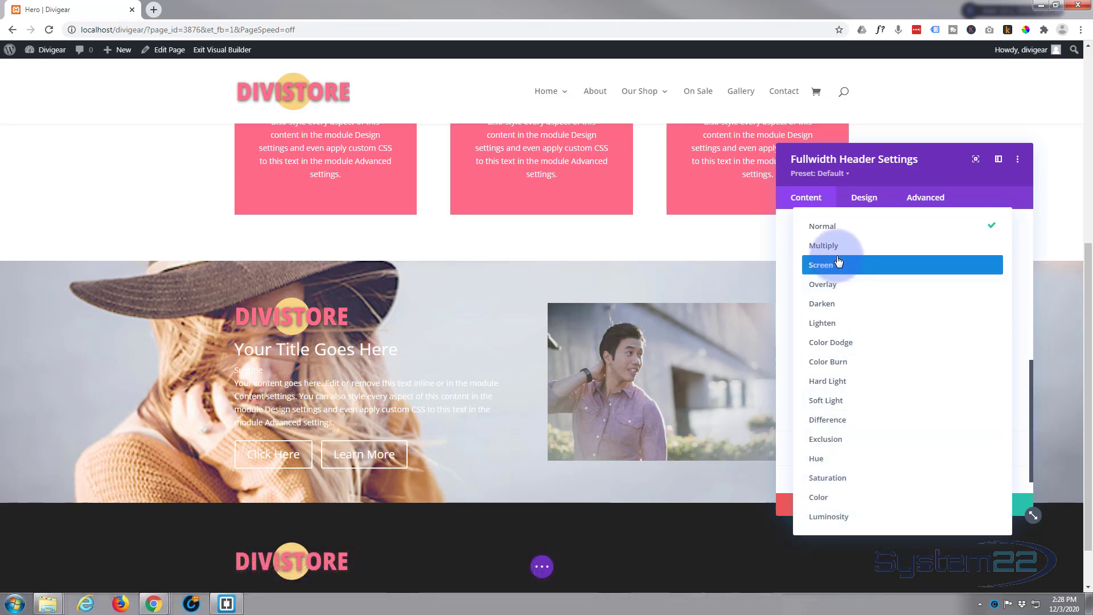
left_click(830, 244)
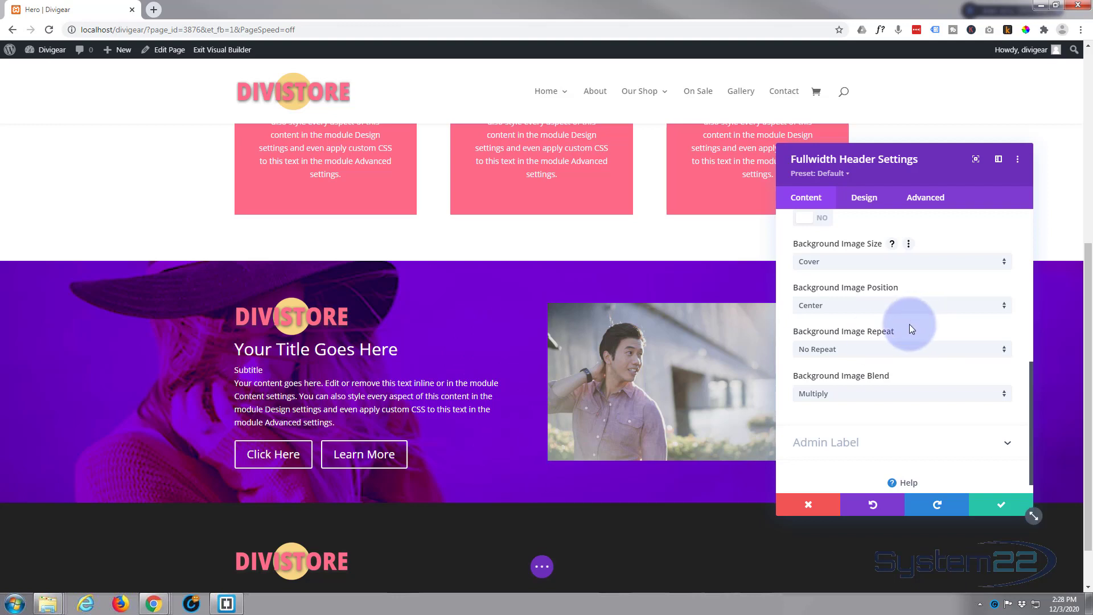
left_click(884, 397)
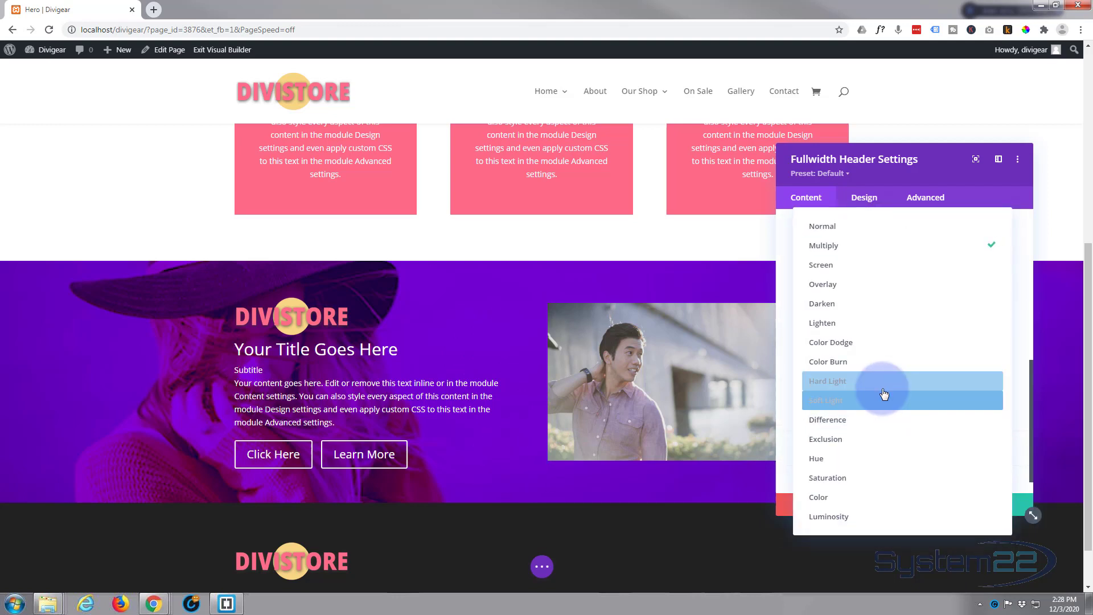
left_click(841, 440)
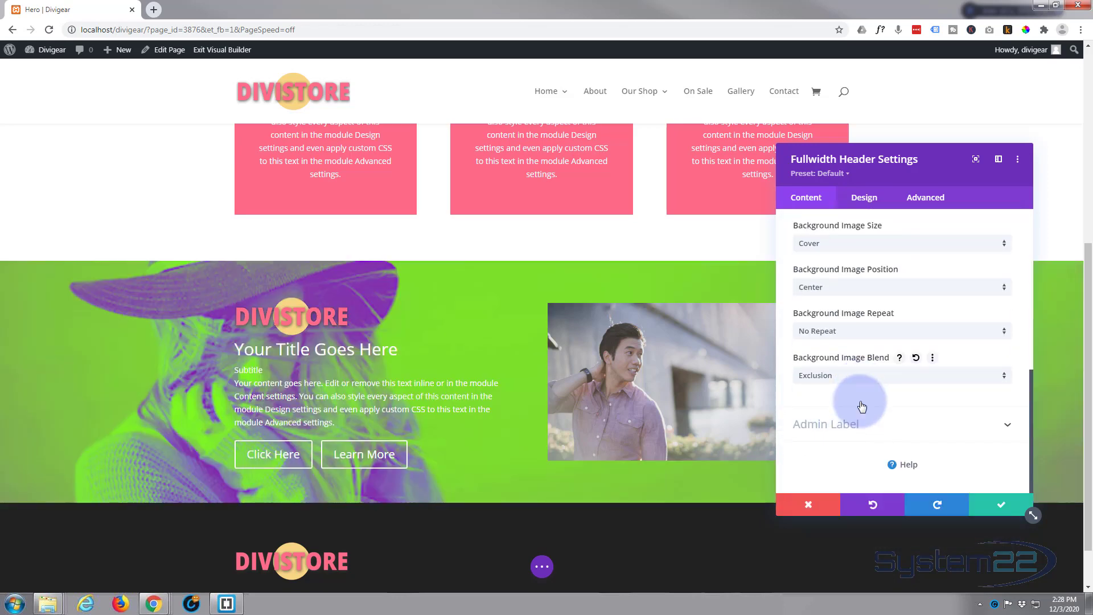
Step: Try Saturation and Luminosity blends, then set the background image blend to Multiply
left_click(876, 384)
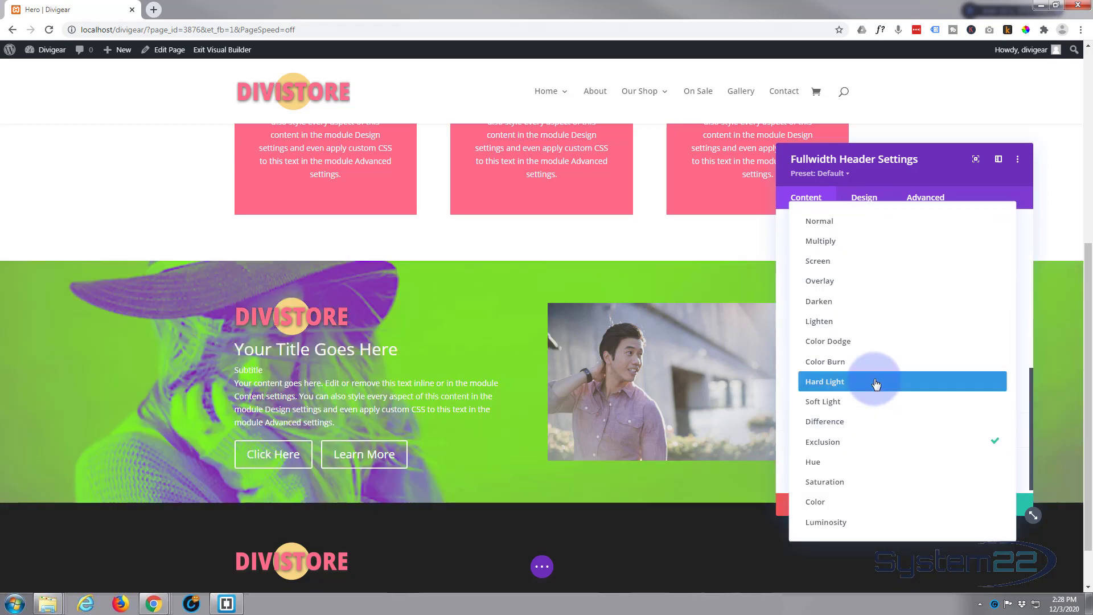
left_click(861, 481)
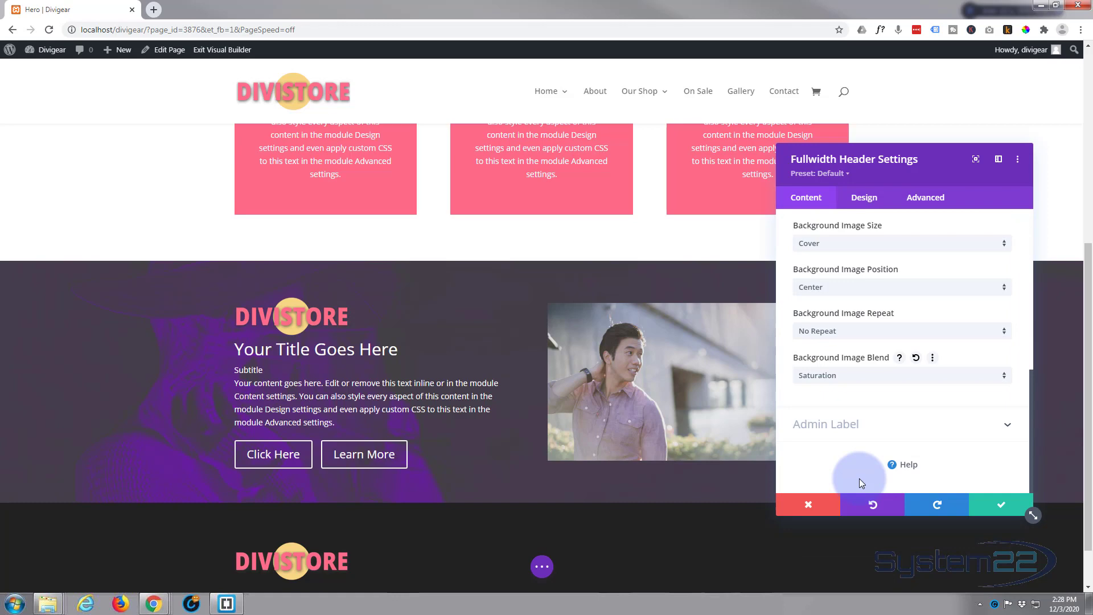
left_click(859, 375)
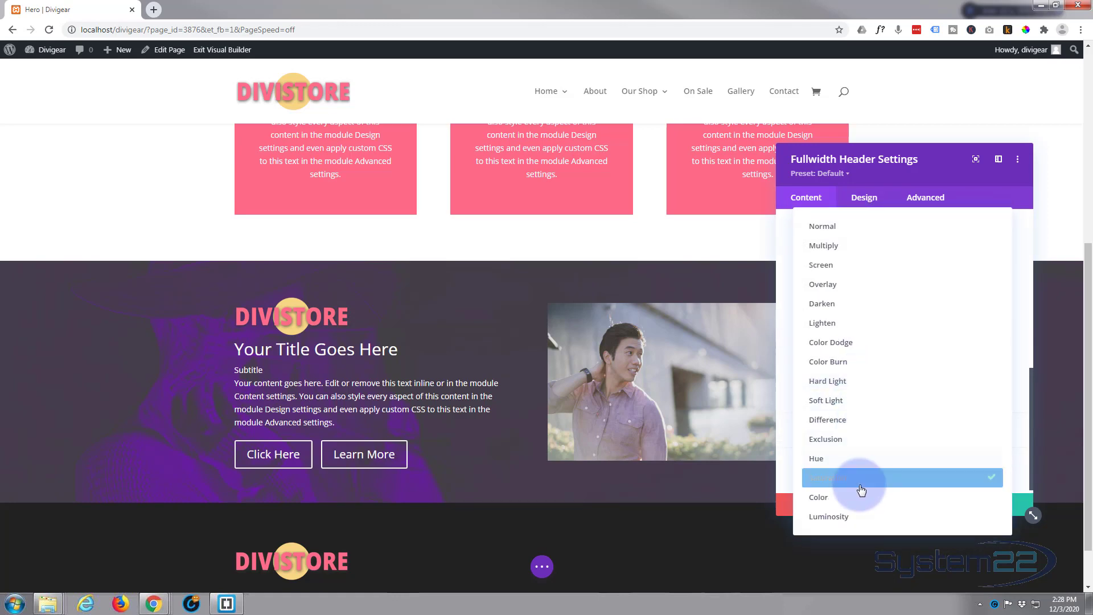
left_click(859, 517)
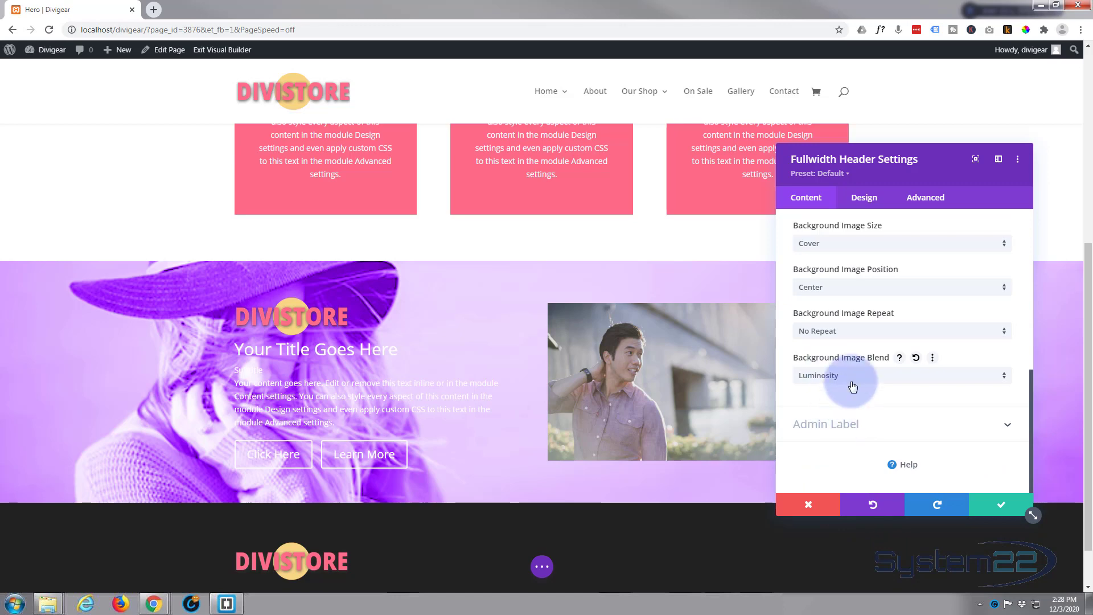
left_click(854, 377)
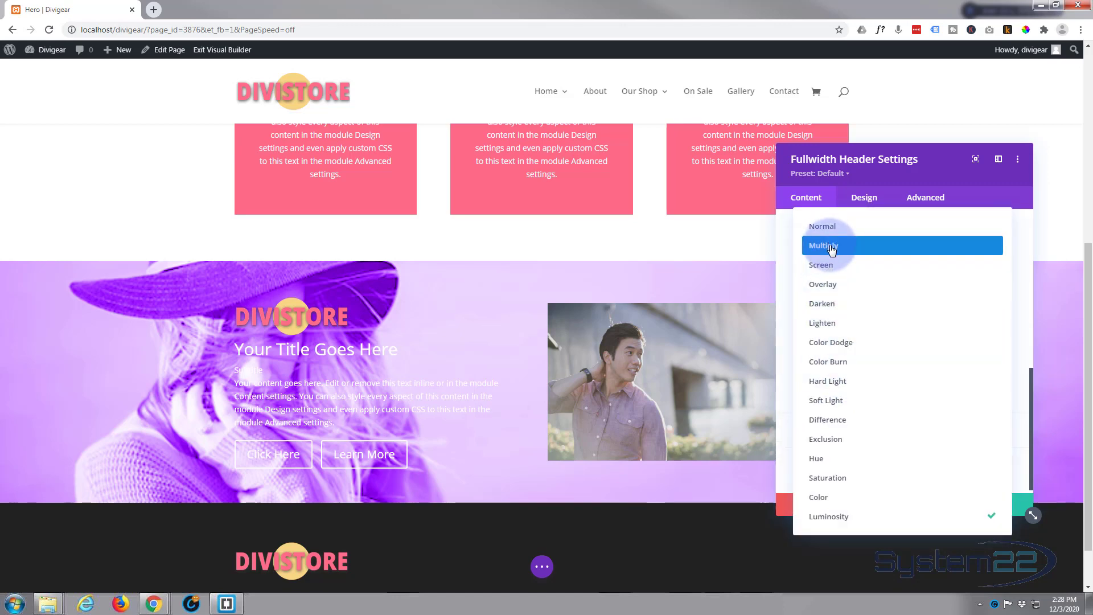
left_click(831, 247)
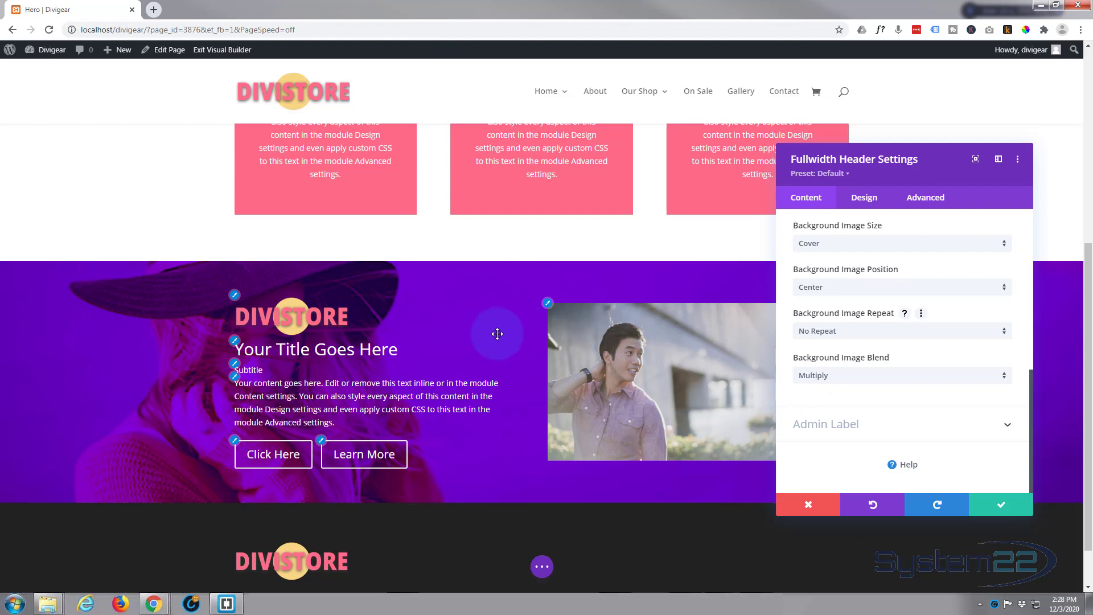
Step: In Design > Layout, test centre and right alignment, then return the hero to left alignment
left_click(864, 198)
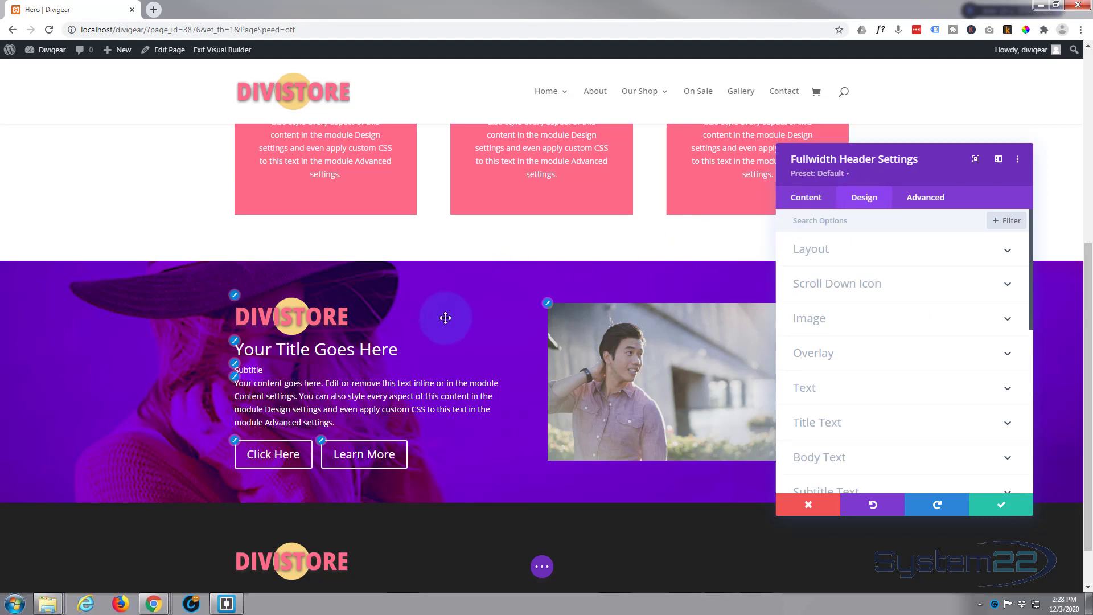
left_click(895, 252)
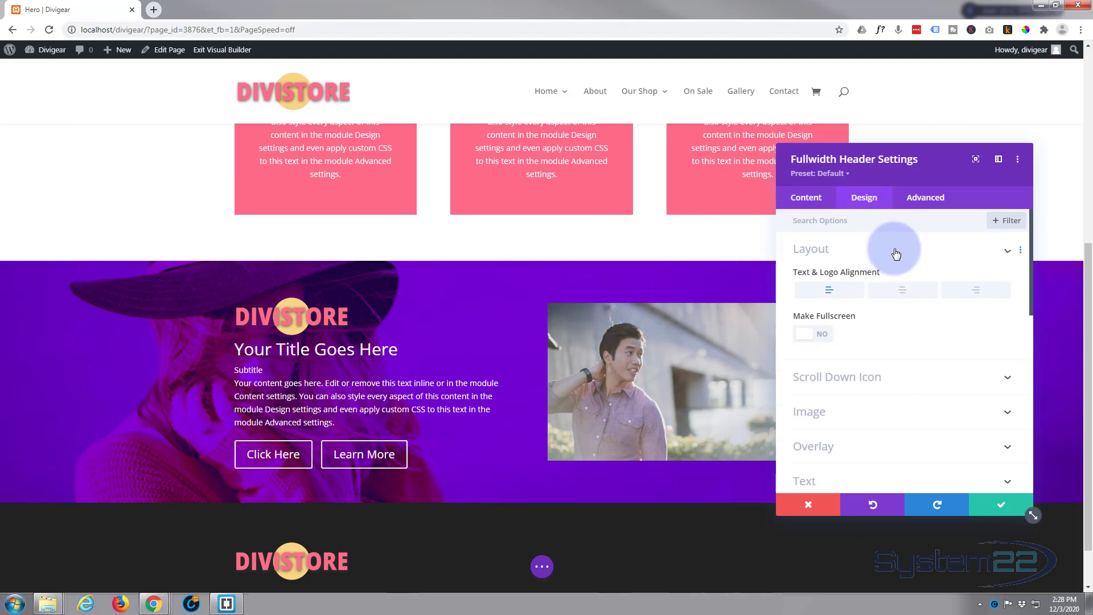
left_click(903, 292)
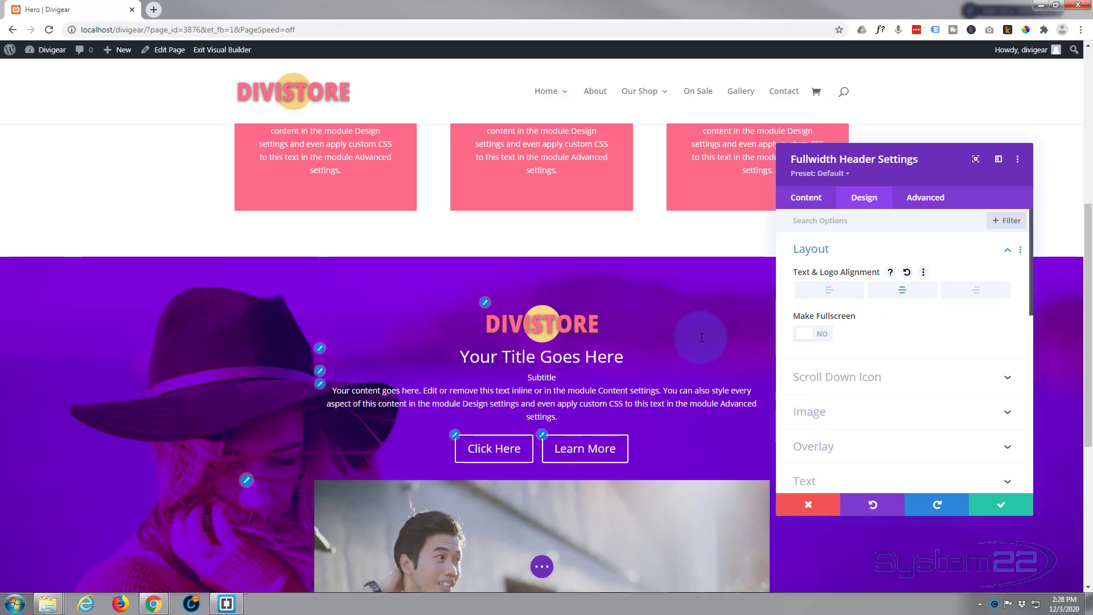
scroll(703, 338, "down", 4)
scroll(703, 337, "up", 4)
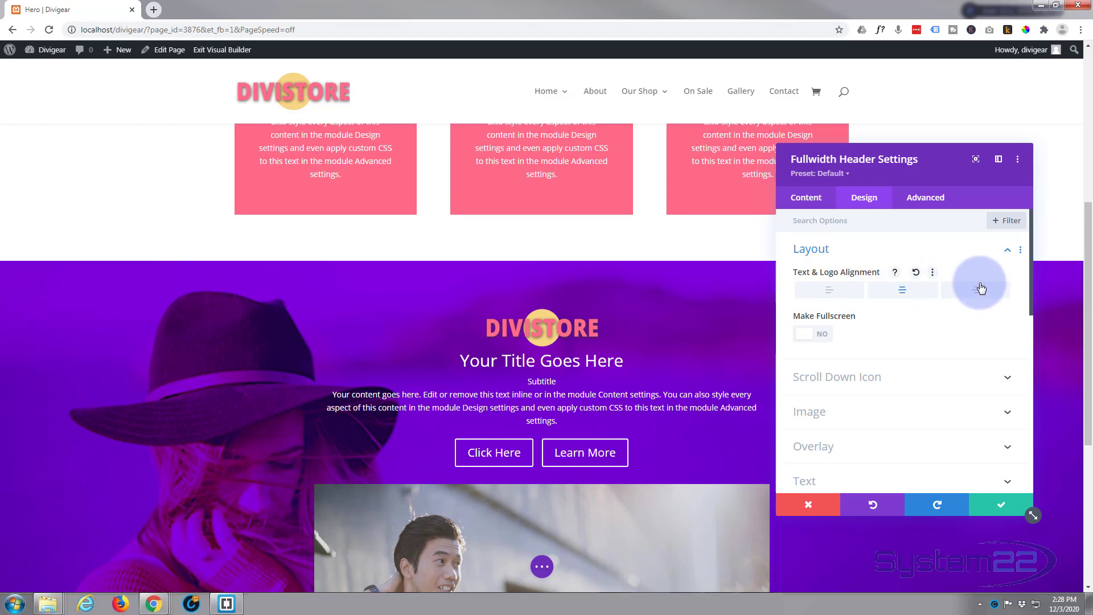
left_click(978, 291)
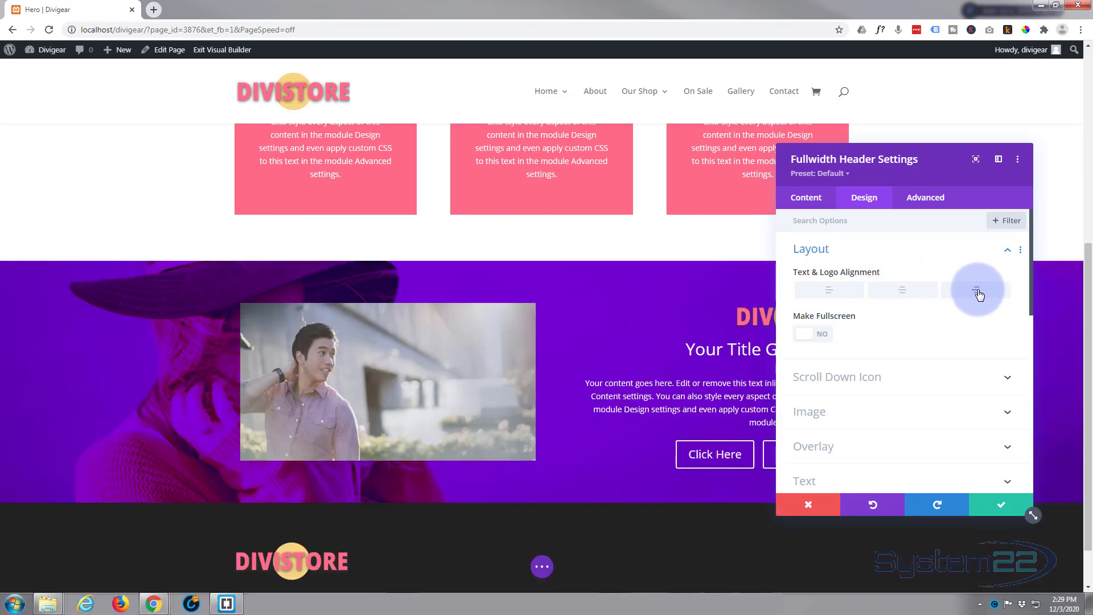
left_click(830, 292)
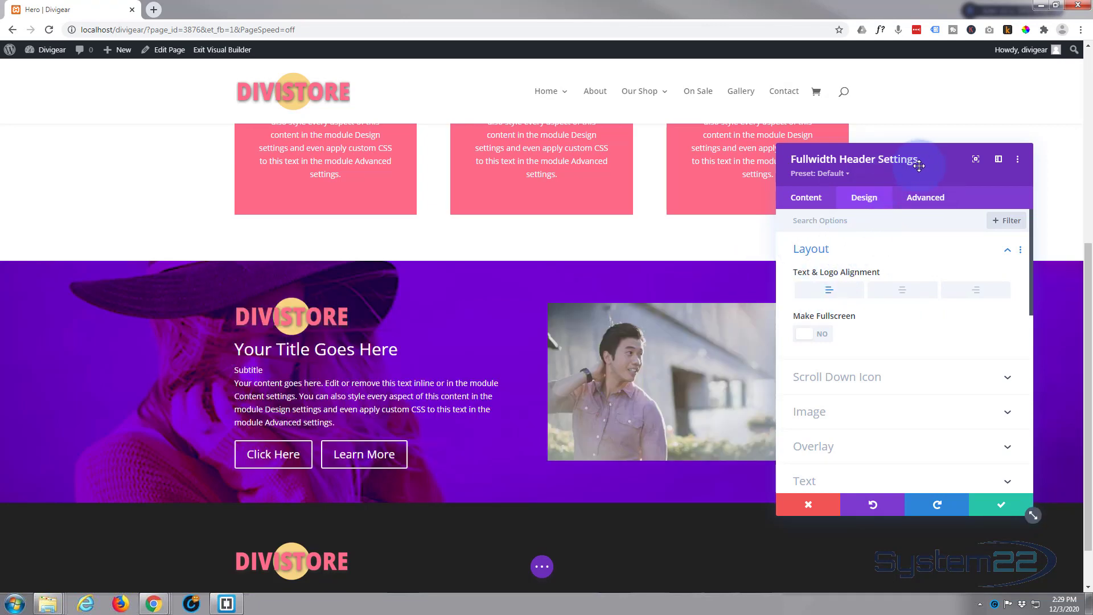
mouse_move(919, 166)
left_mouse_down()
mouse_move(294, 168)
mouse_move(483, 143)
mouse_move(980, 155)
mouse_move(925, 147)
left_mouse_up()
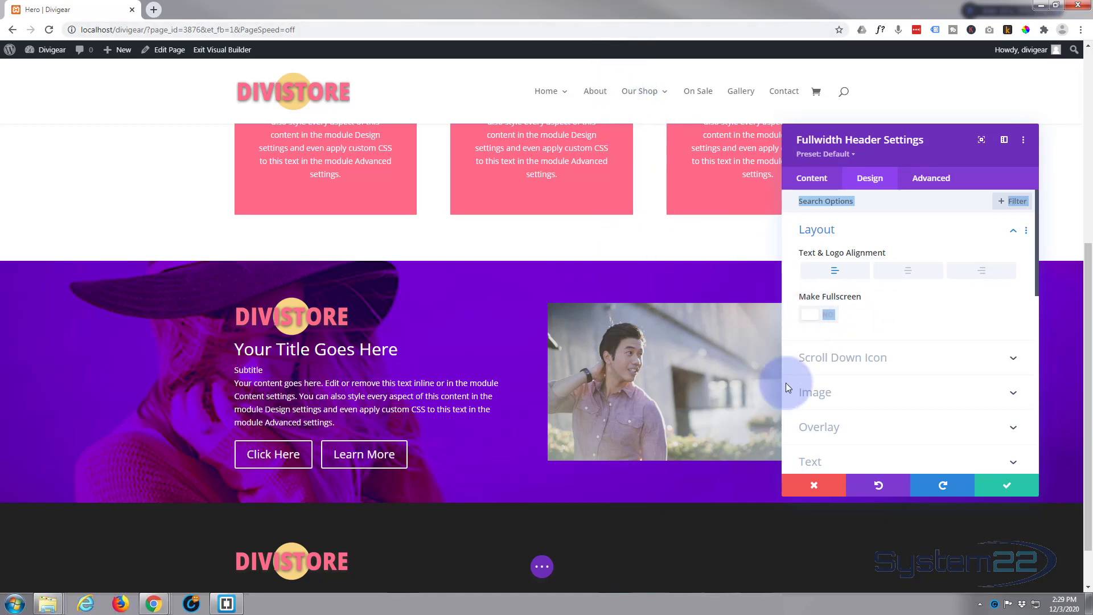
Step: Try Make Fullscreen on the hero, then turn it back off
left_click(812, 323)
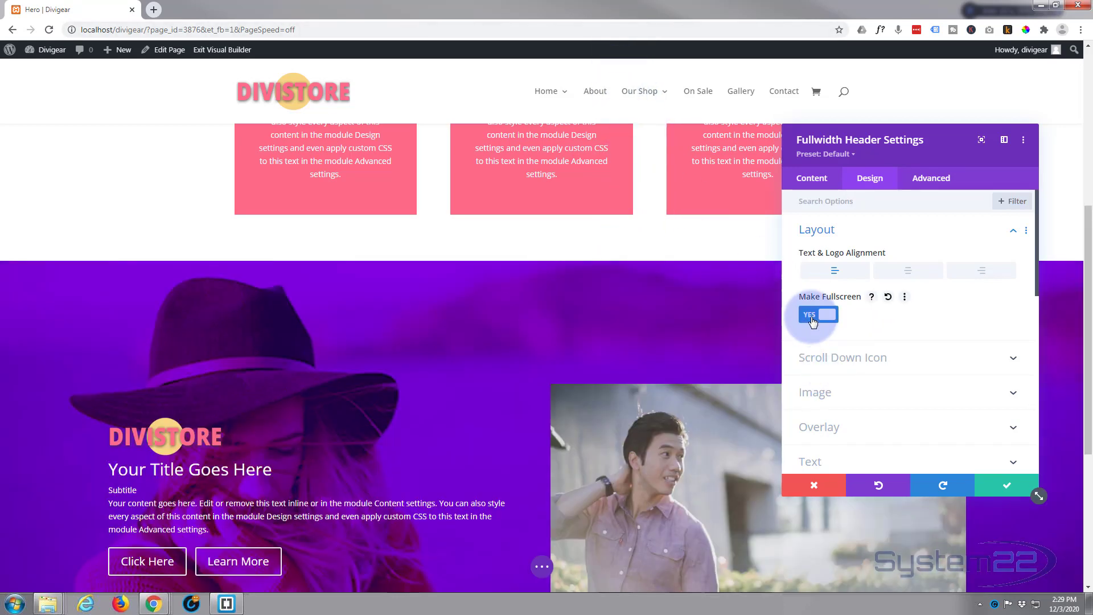
scroll(670, 240, "down", 2)
scroll(671, 240, "down", 2)
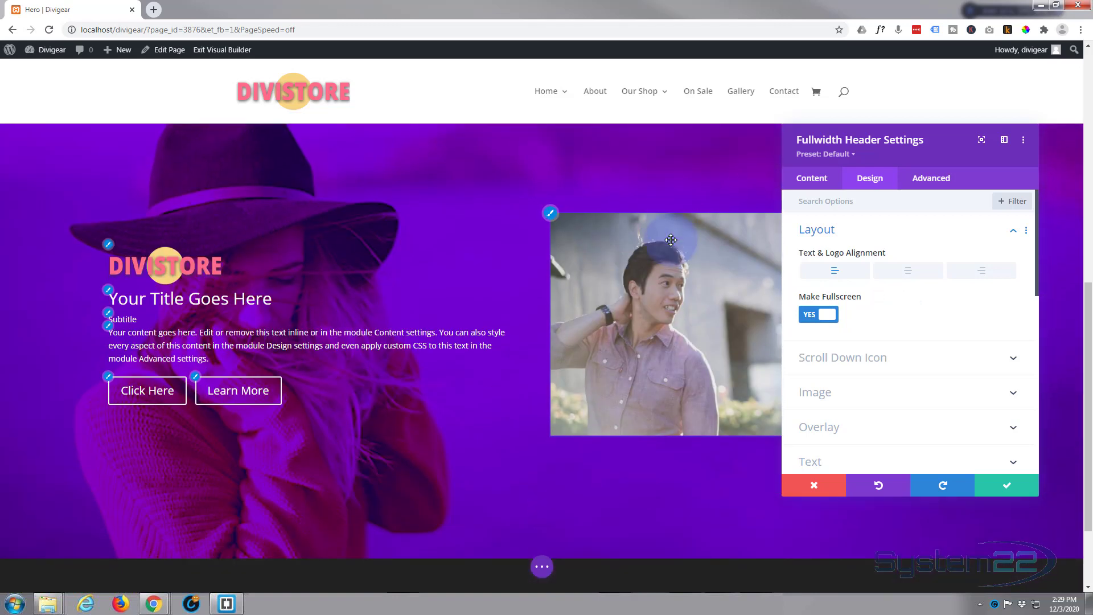
scroll(671, 240, "down", 1)
scroll(671, 240, "up", 2)
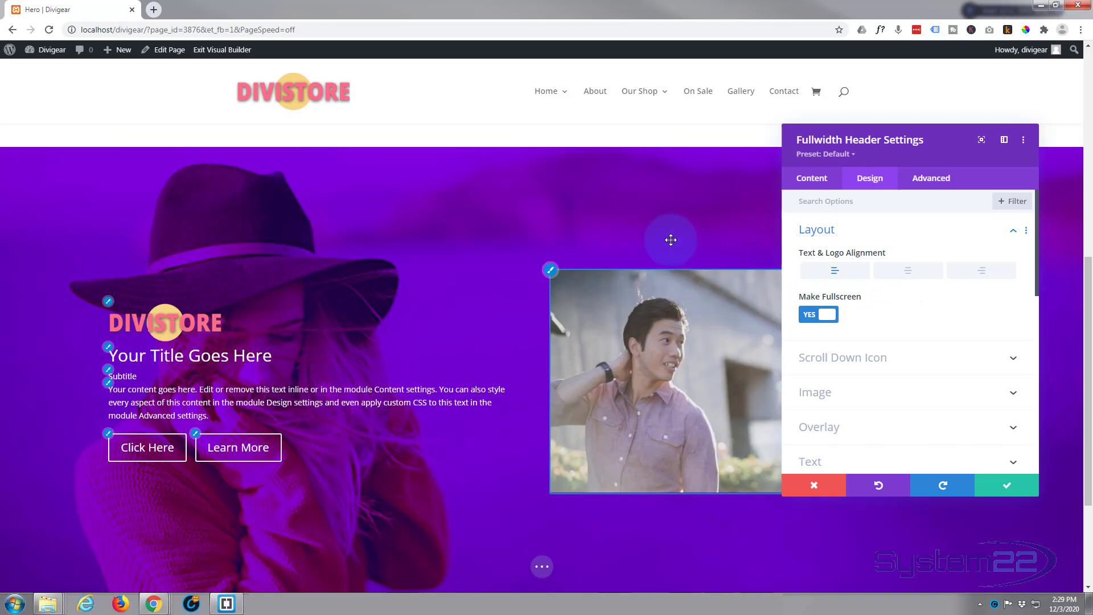
scroll(671, 240, "down", 1)
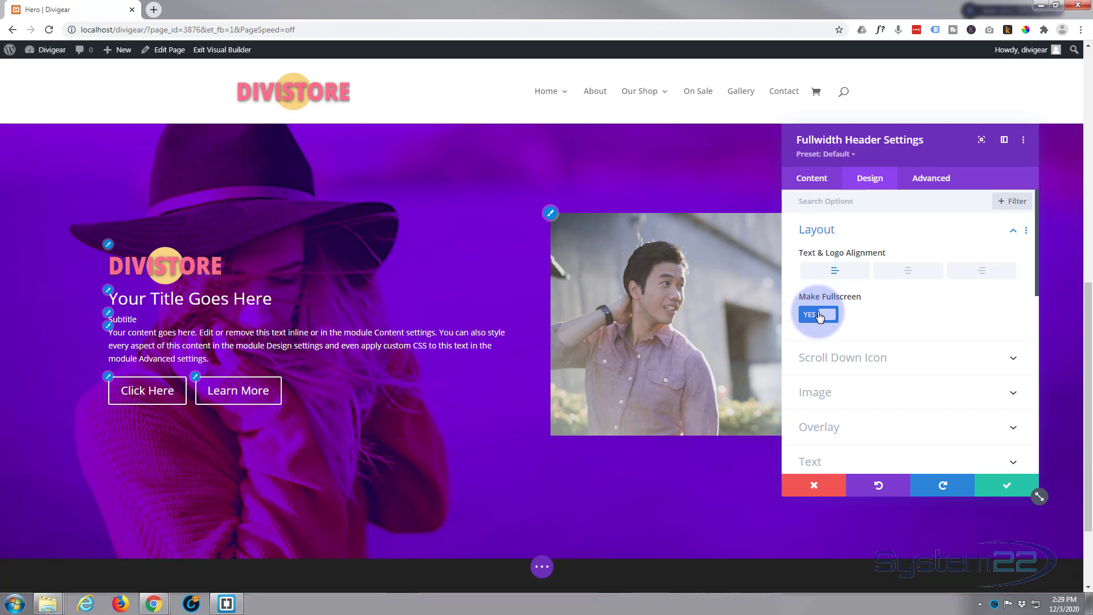
left_click(818, 314)
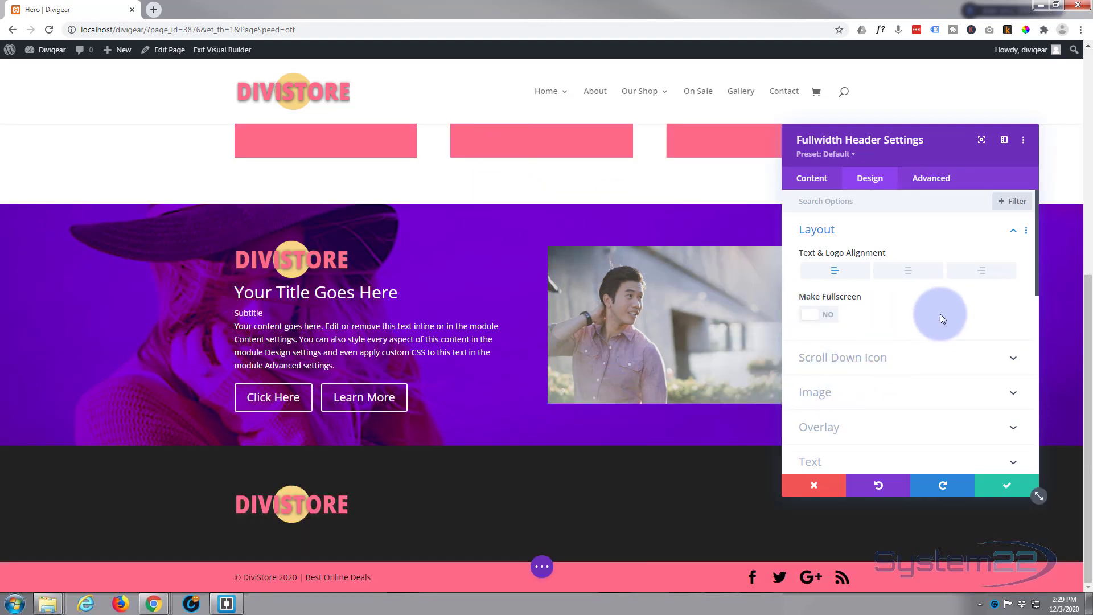
scroll(940, 317, "down", 1)
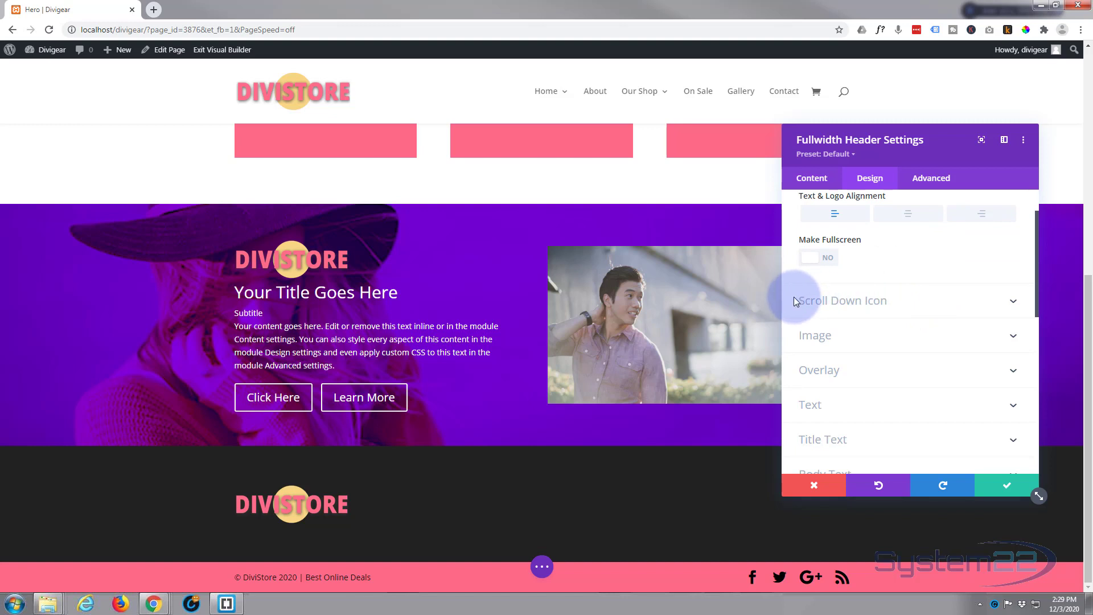
Step: Show a filled-circle chevron scroll-down button on the hero, shrinking the icon from 50px to 32px
left_click(866, 305)
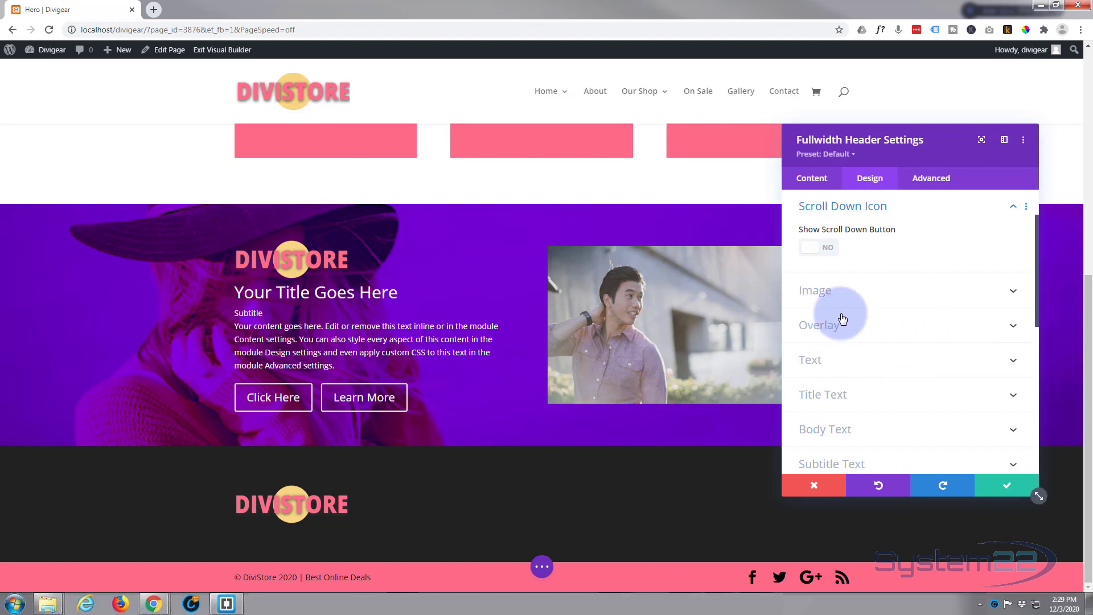
left_click(830, 251)
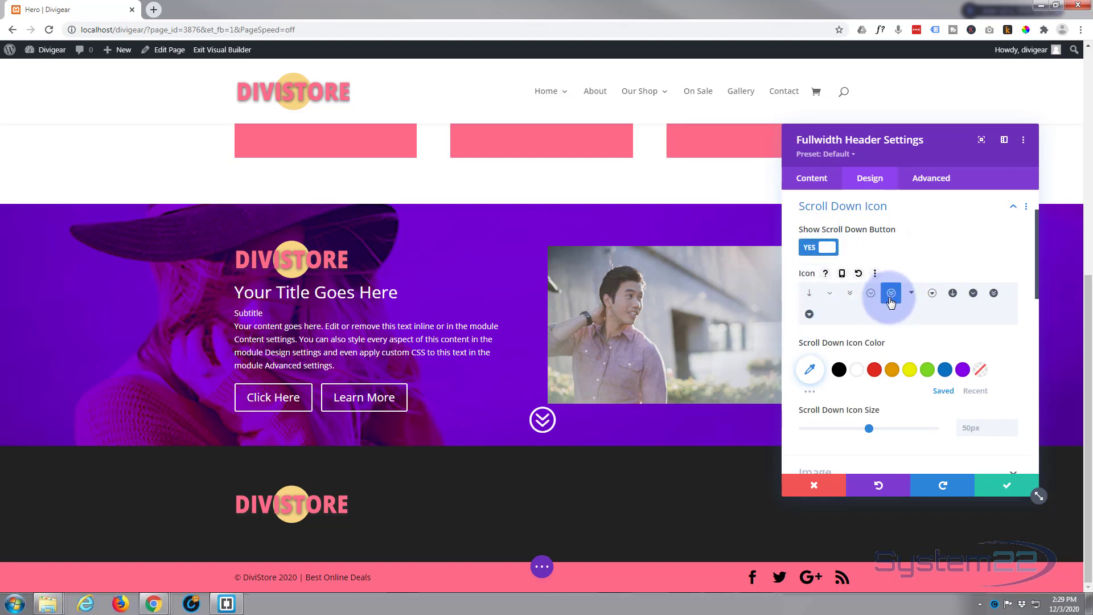
left_click(973, 294)
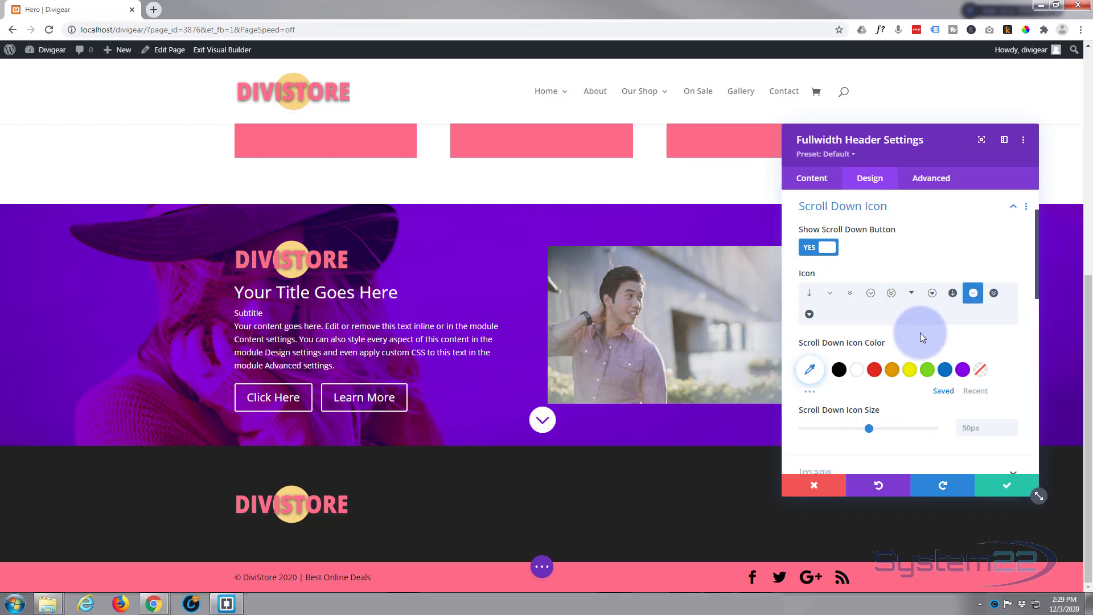
scroll(851, 343, "down", 1)
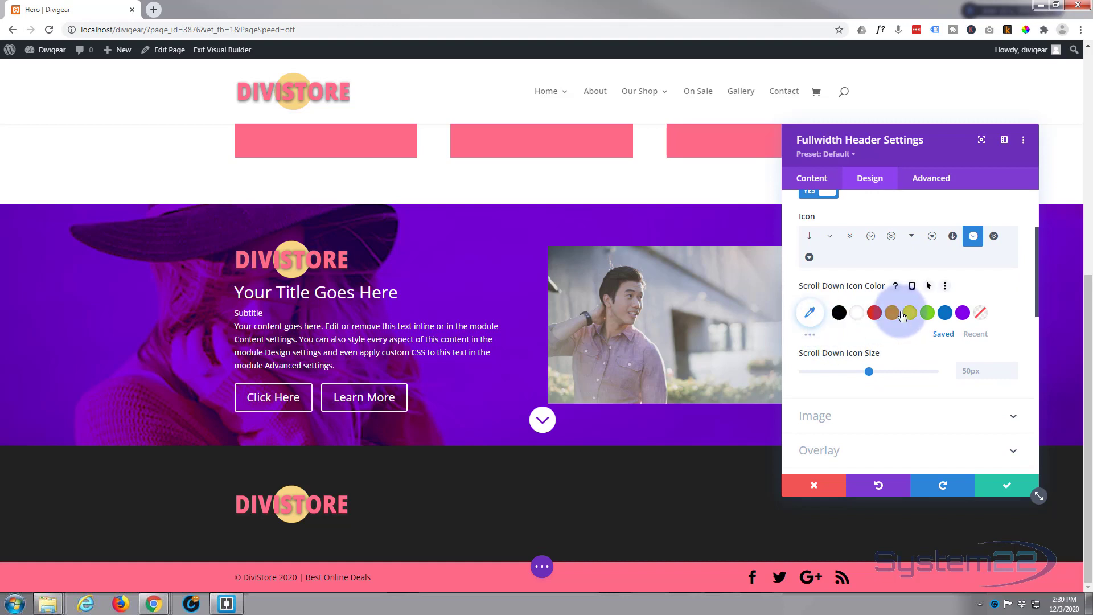
scroll(901, 337, "down", 1)
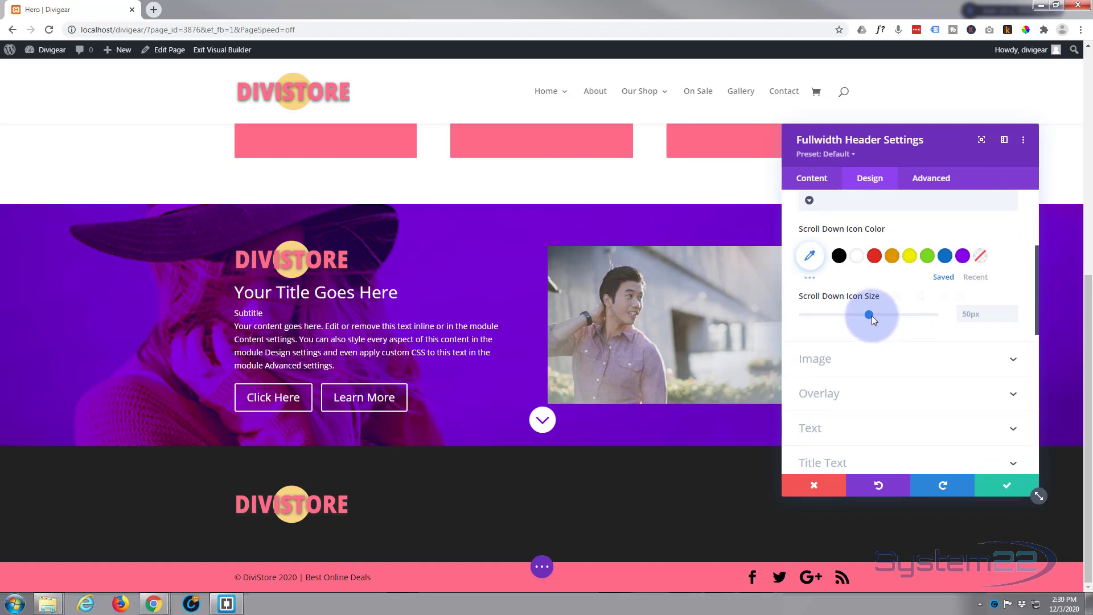
left_click_drag(872, 315, 847, 316)
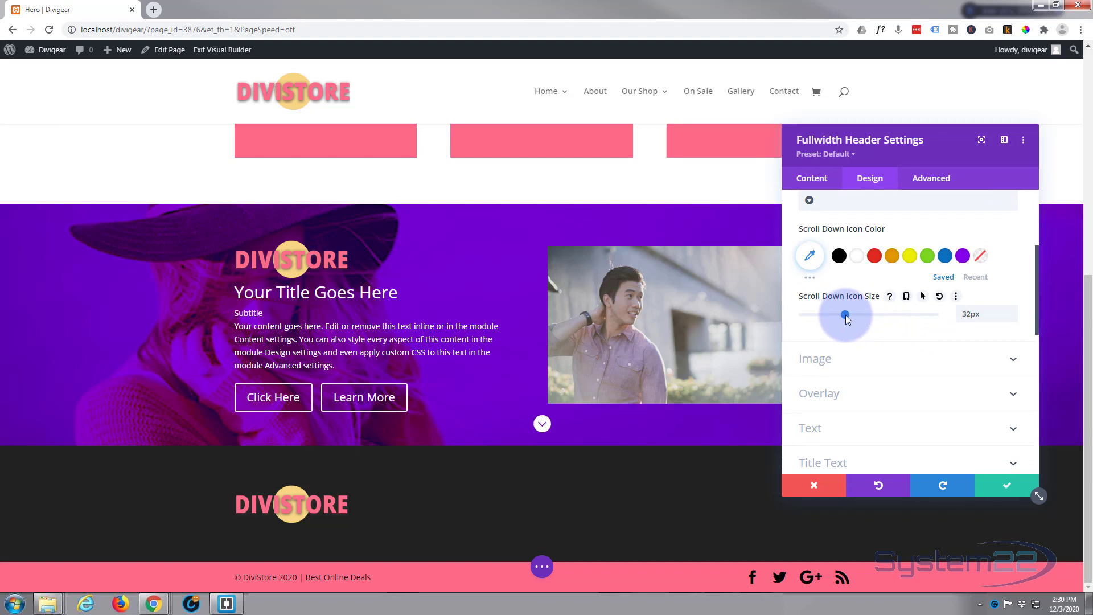
scroll(860, 328, "down", 1)
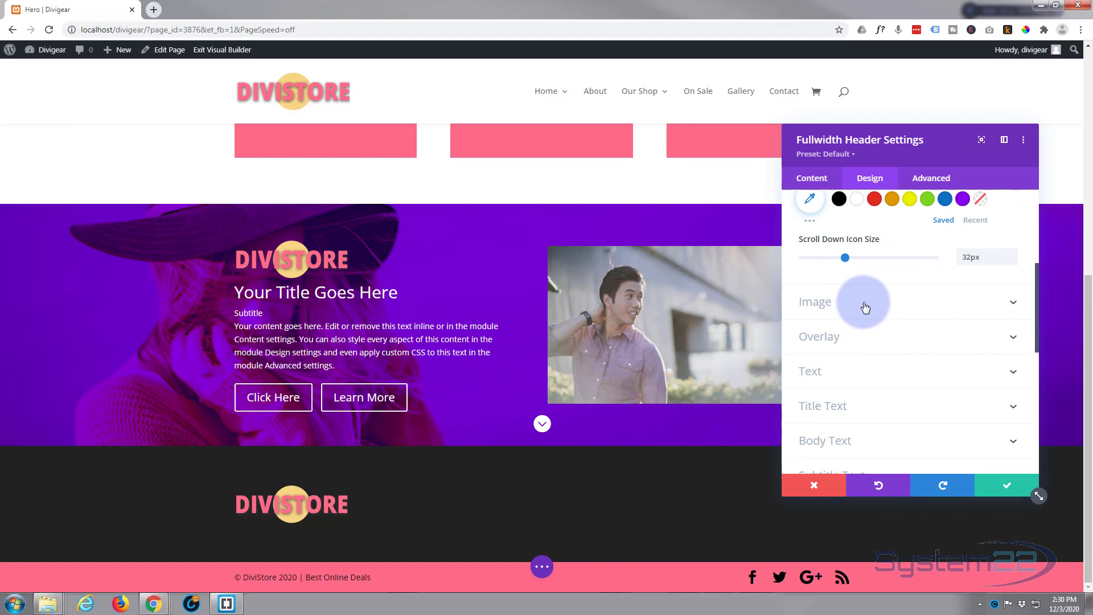
Step: Expand the header image options and scroll the Design settings down to Overlay
left_click(865, 308)
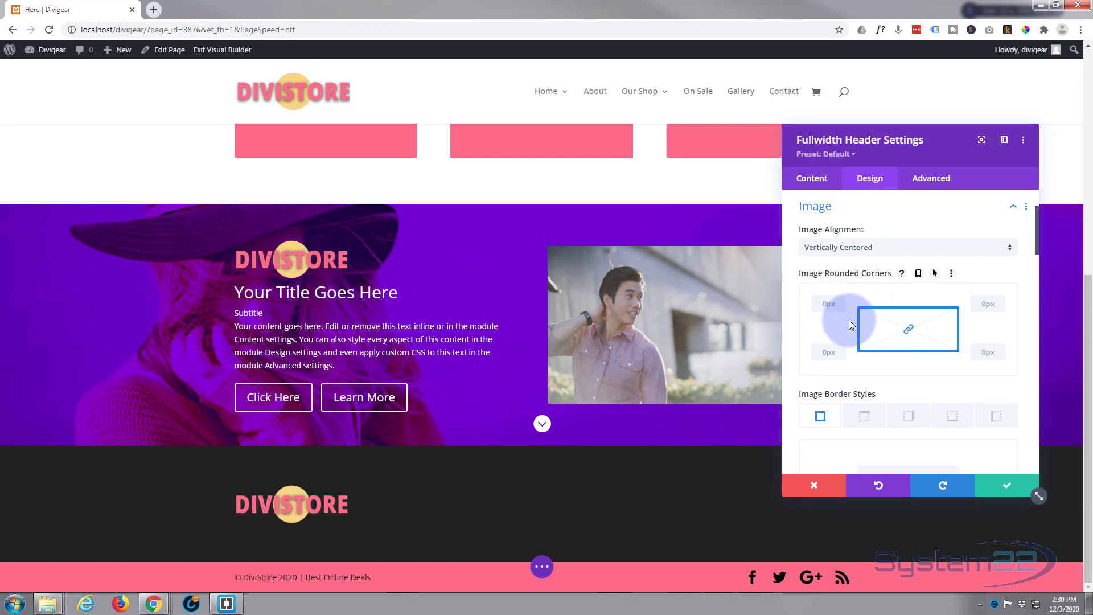
scroll(849, 320, "down", 1)
scroll(831, 362, "down", 2)
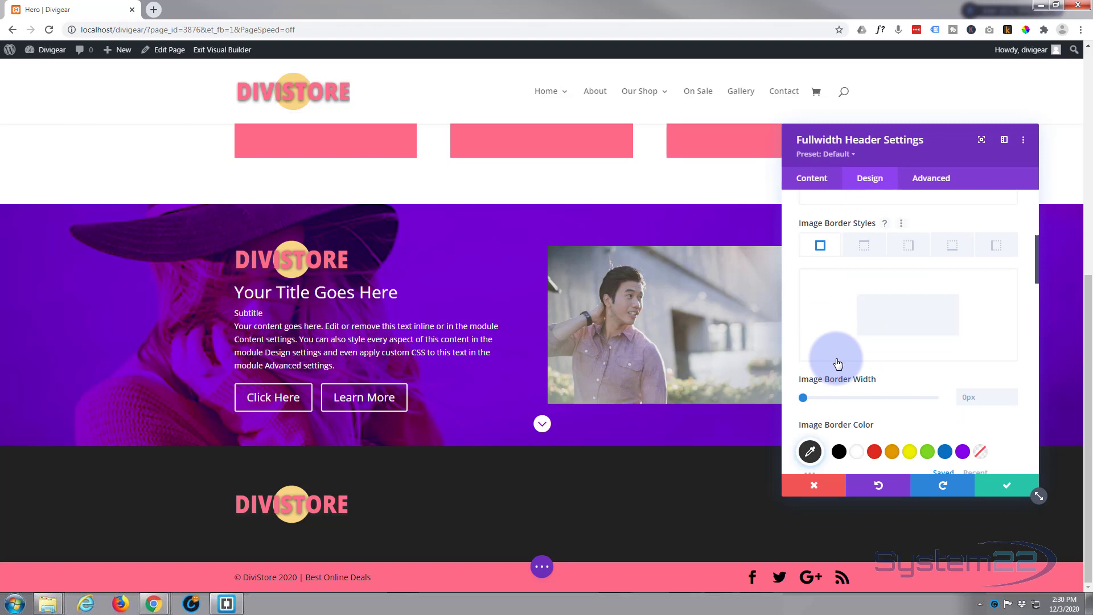
scroll(838, 363, "down", 2)
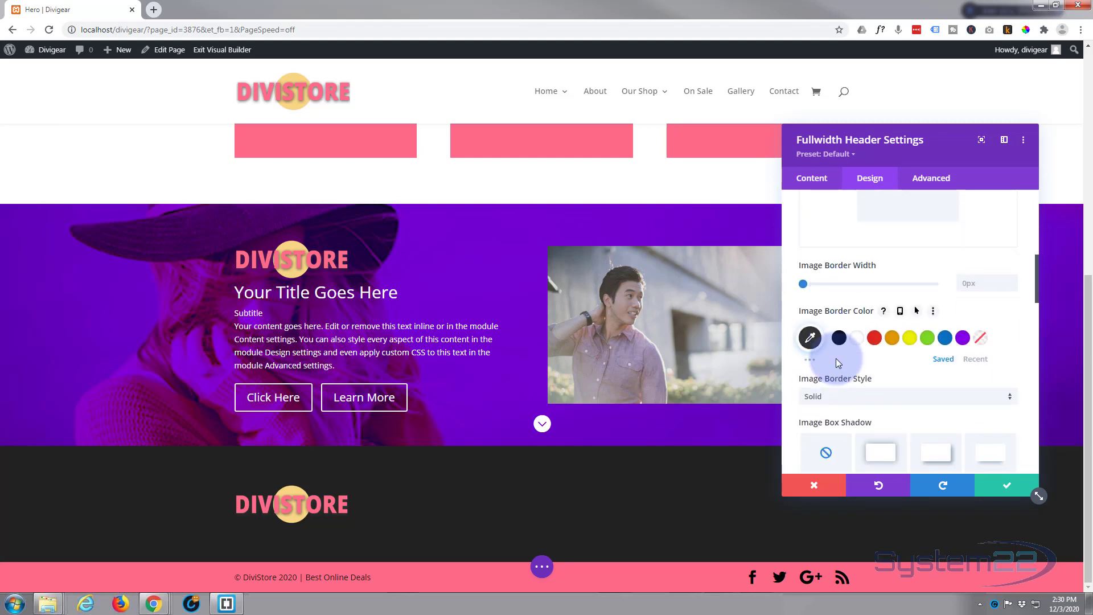
scroll(836, 362, "down", 1)
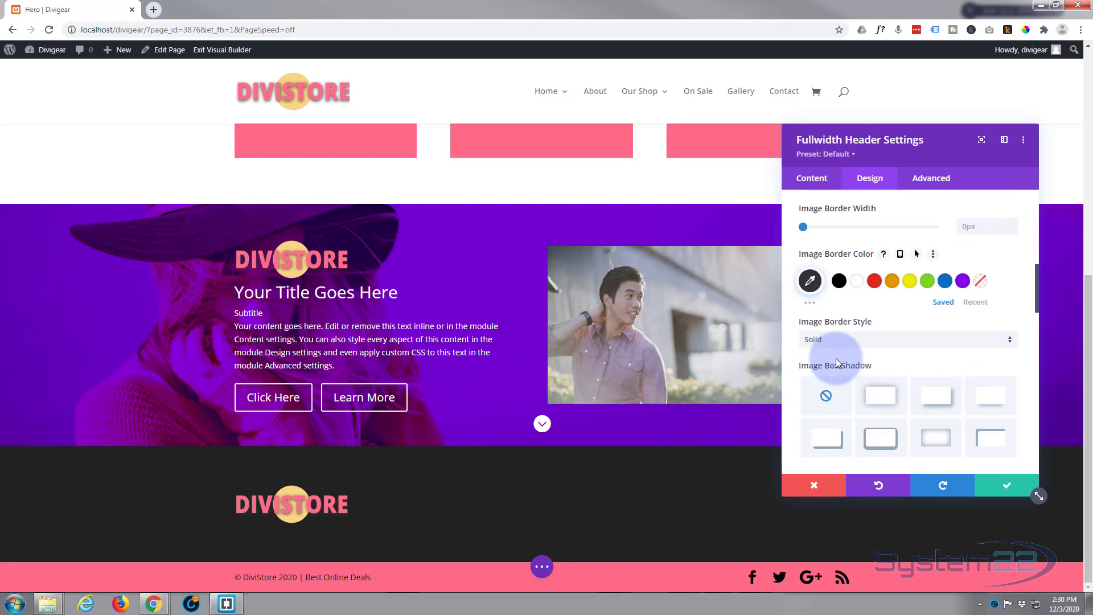
scroll(836, 362, "down", 5)
scroll(836, 358, "down", 6)
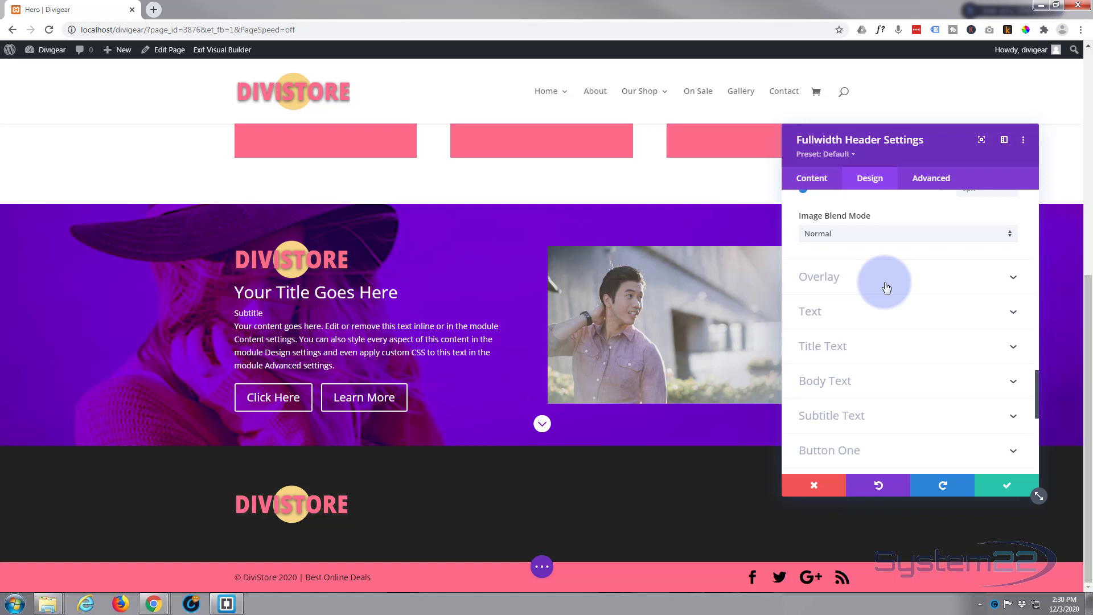
Step: Try a semi-transparent black overlay on the hero at rgba(0,0,0,0.29)
left_click(886, 288)
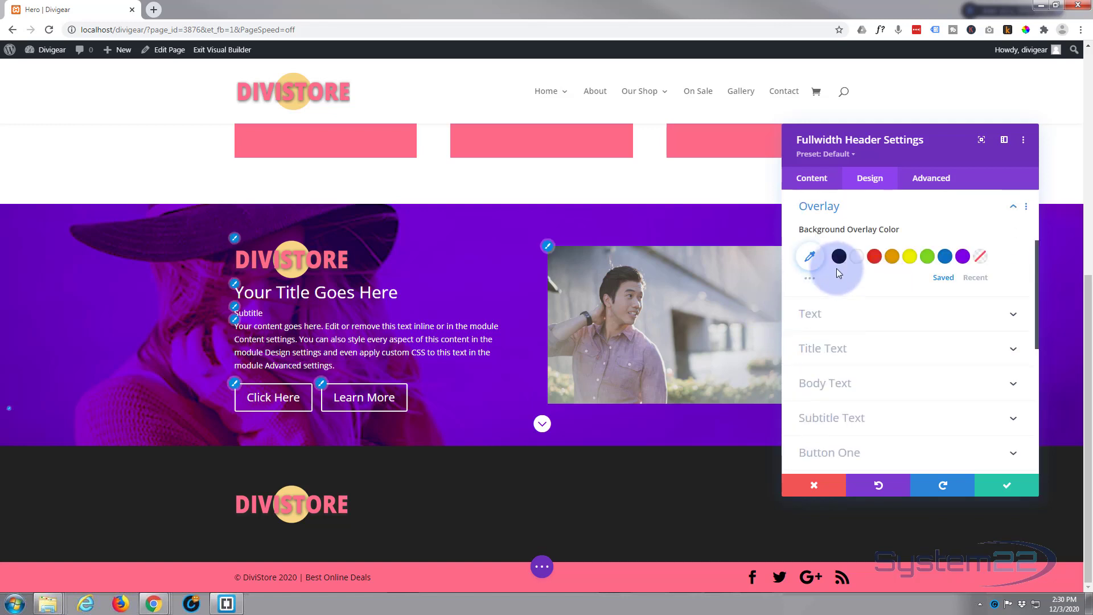
left_click(839, 257)
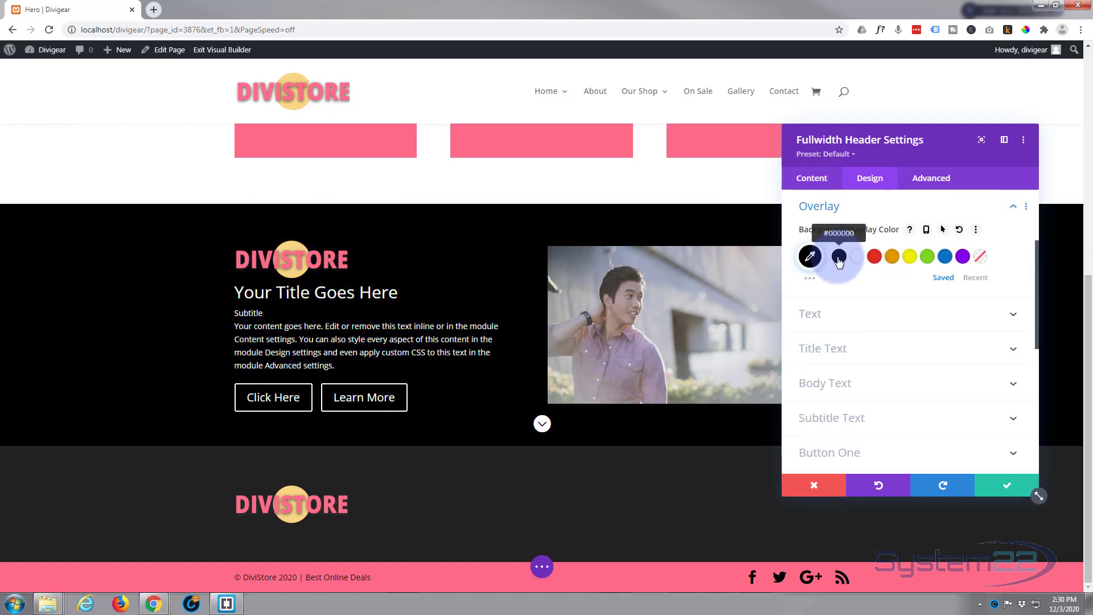
left_click(810, 257)
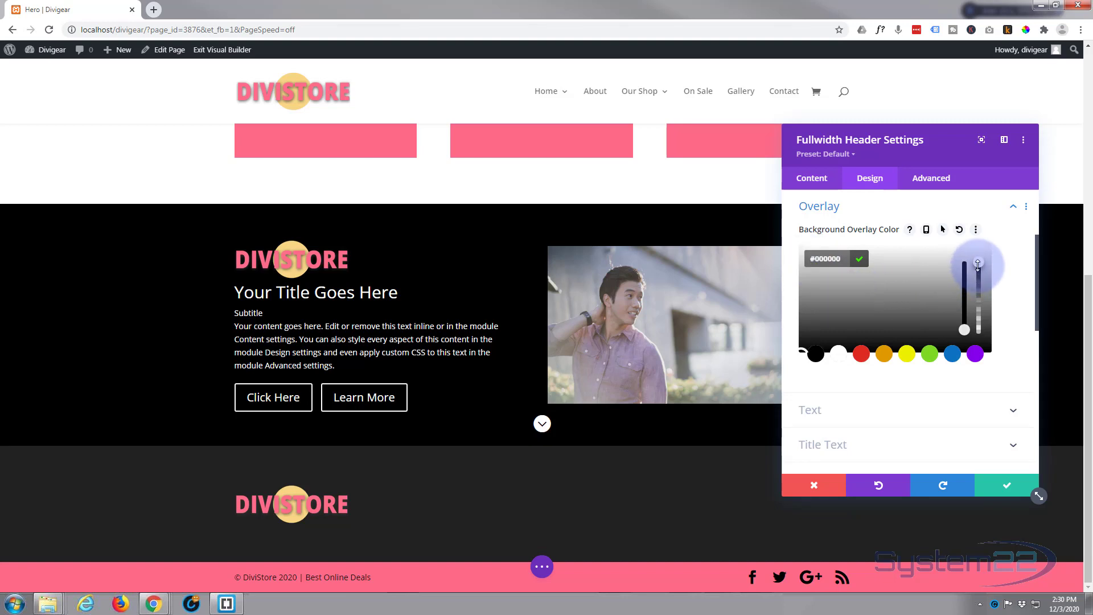
left_click_drag(980, 275, 979, 315)
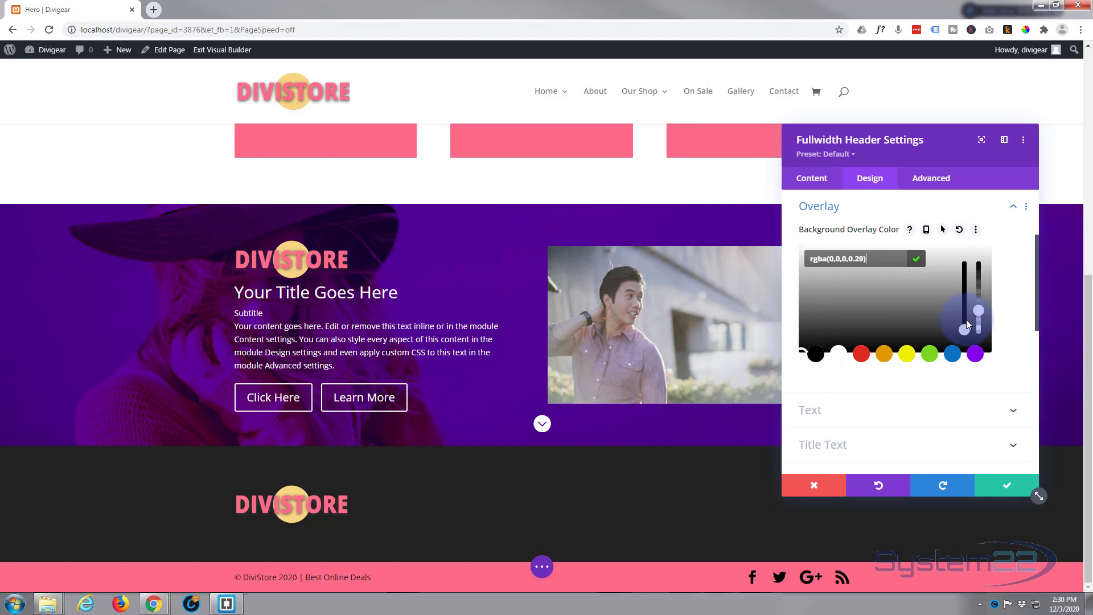
Step: Reset the hero's Background Overlay Color to Transparent, leaving the photo undarkened
scroll(868, 329, "up", 1)
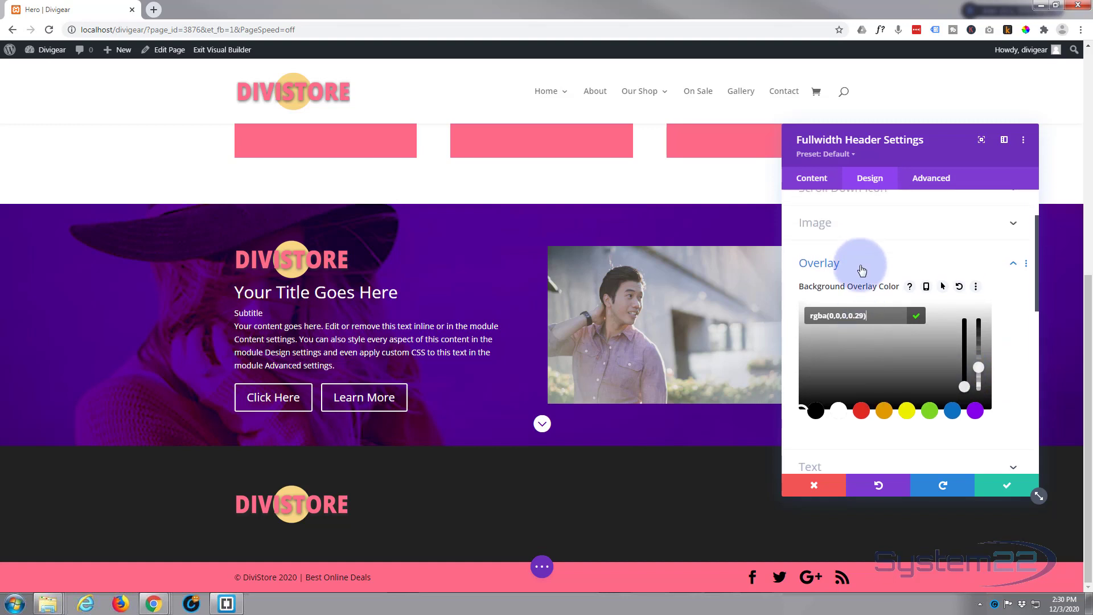
left_click(862, 436)
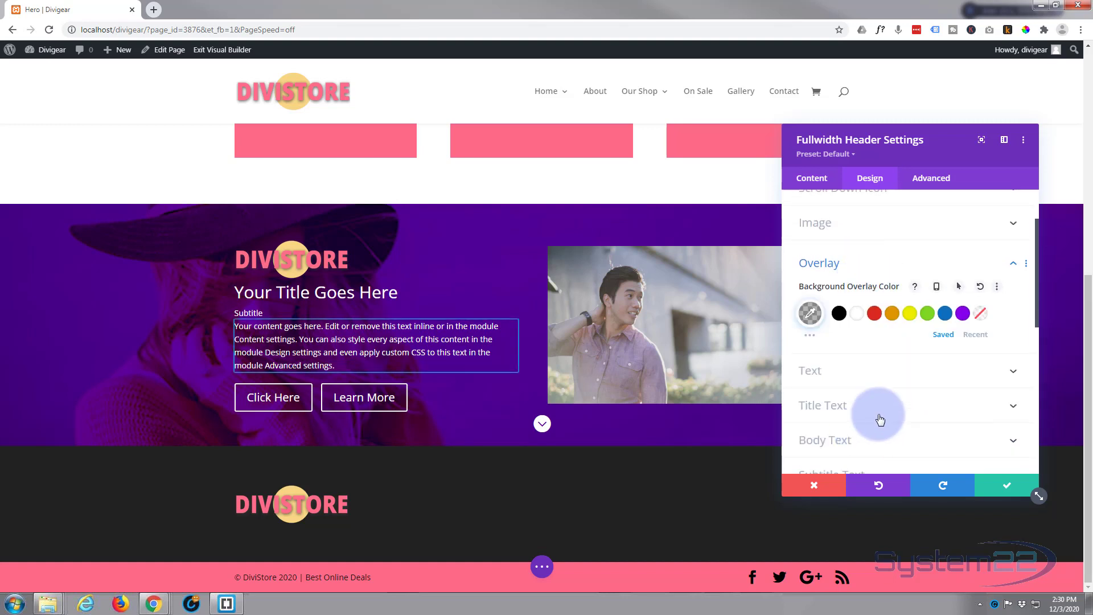
left_click(981, 314)
scroll(928, 257, "down", 1)
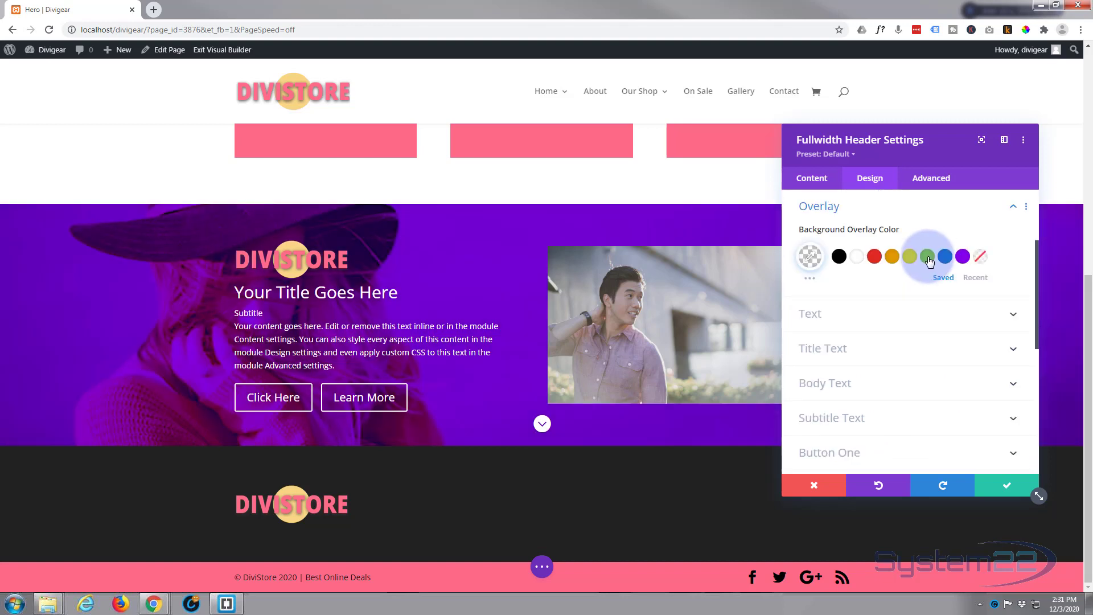
scroll(929, 261, "down", 1)
Step: Apply a text shadow preset to the hero text and keep the default title font
left_click(890, 269)
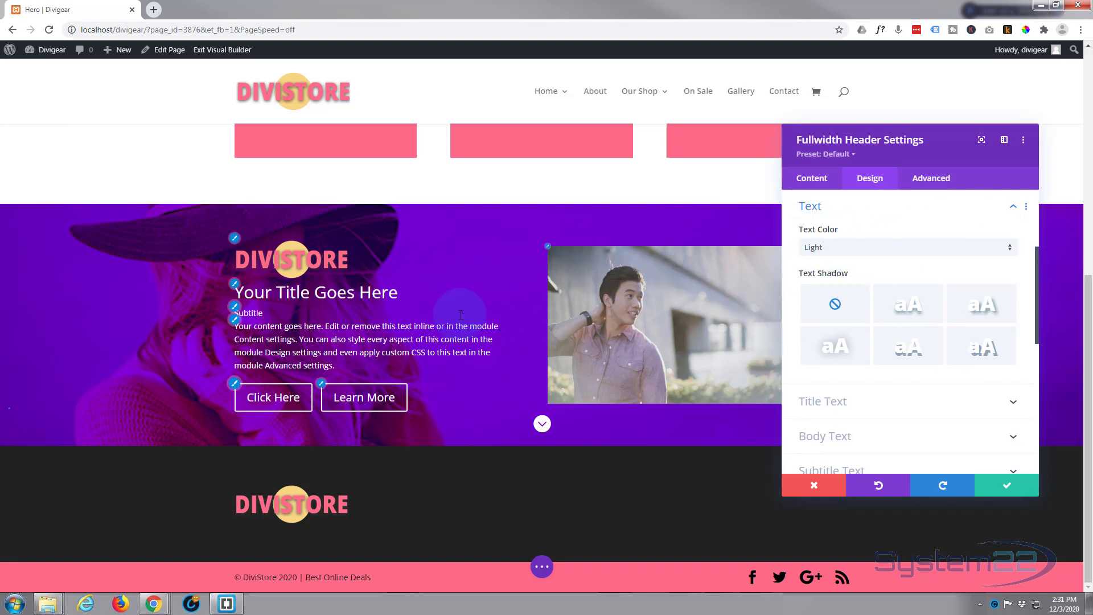
scroll(840, 312, "down", 1)
left_click(841, 311)
scroll(841, 302, "down", 2)
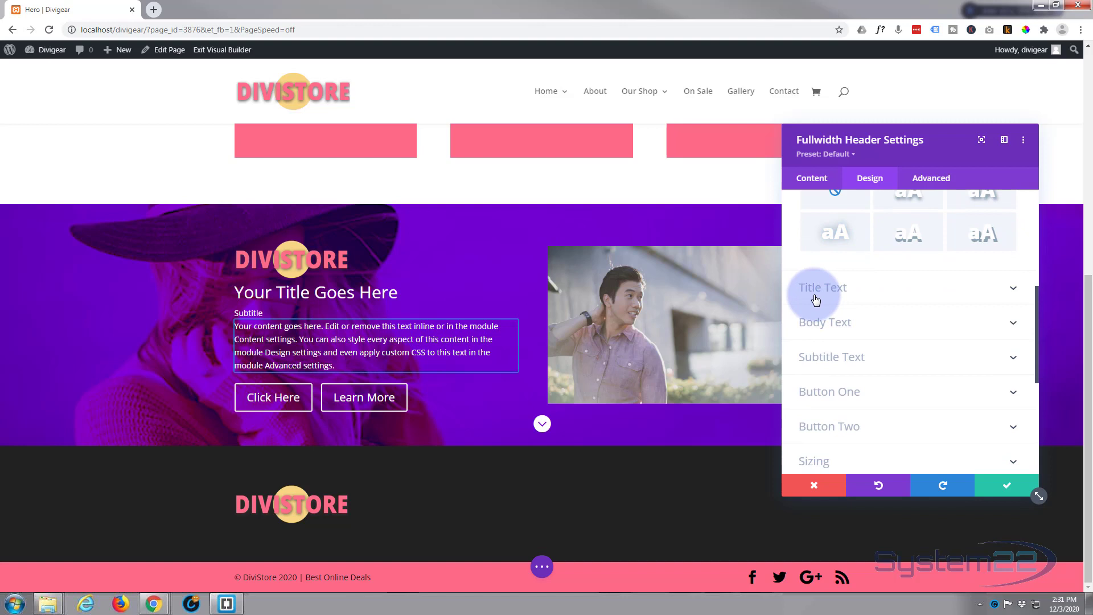
left_click(907, 296)
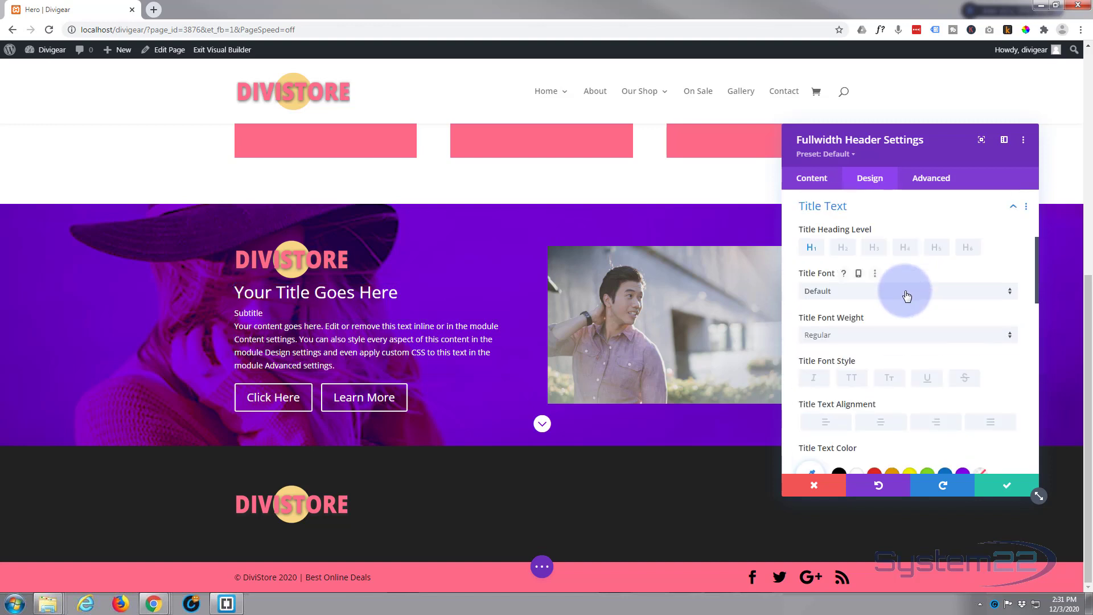
left_click(853, 292)
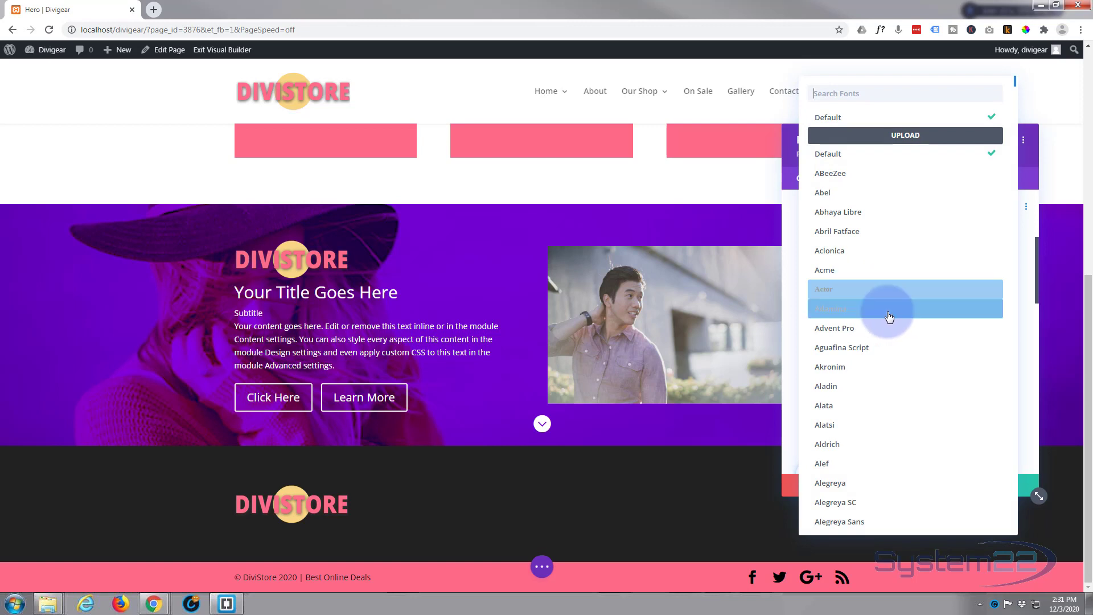
scroll(889, 317, "down", 2)
scroll(889, 317, "down", 8)
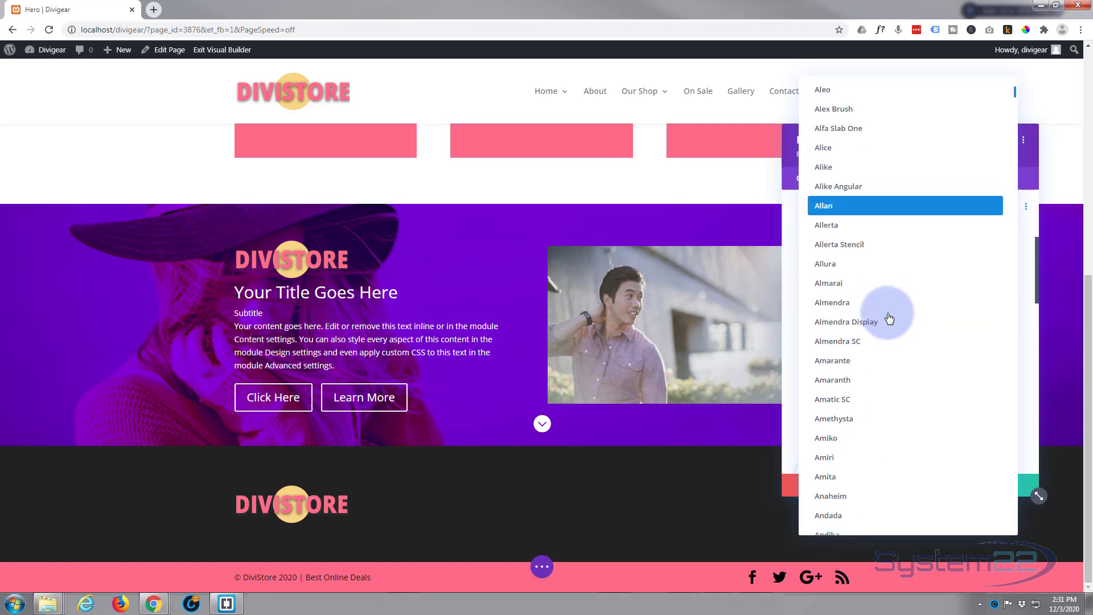
scroll(889, 317, "up", 10)
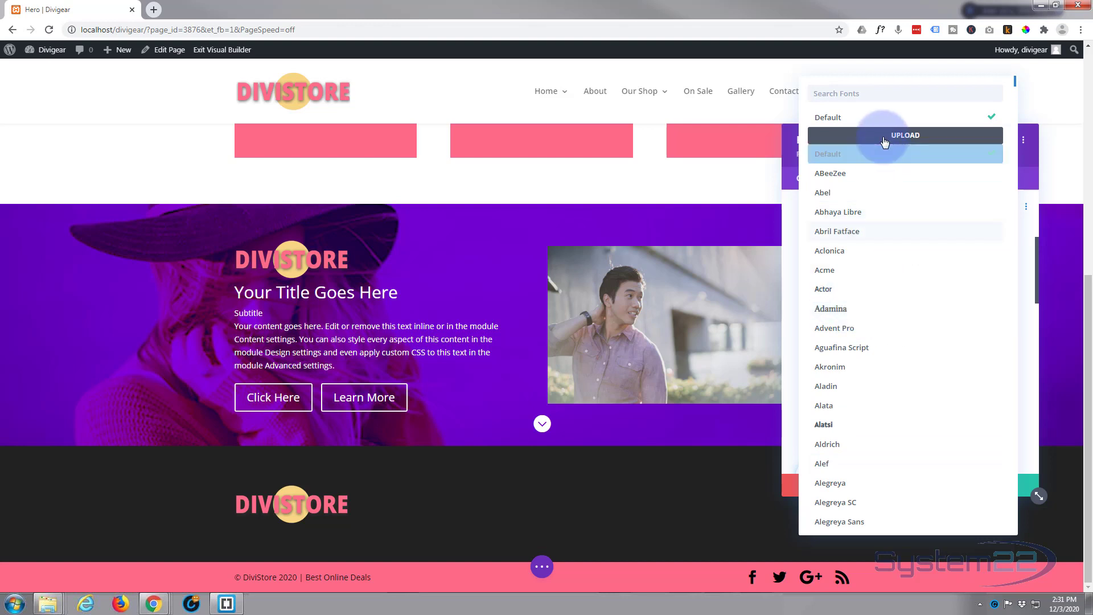
left_click(884, 117)
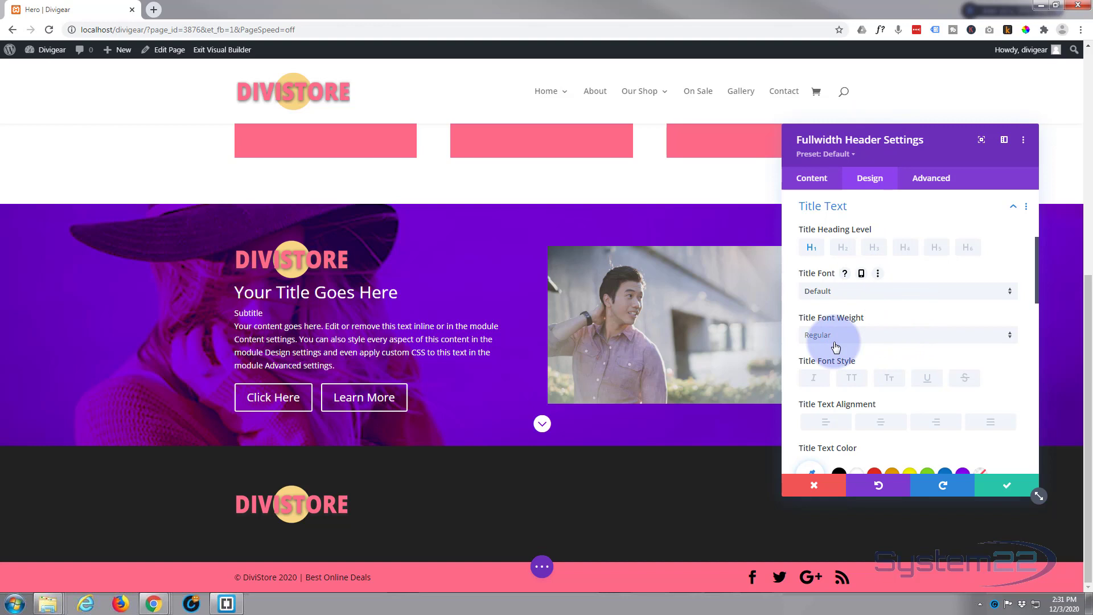
Step: Make the hero title Bold, all uppercase, and 37px instead of 30px
left_click(876, 337)
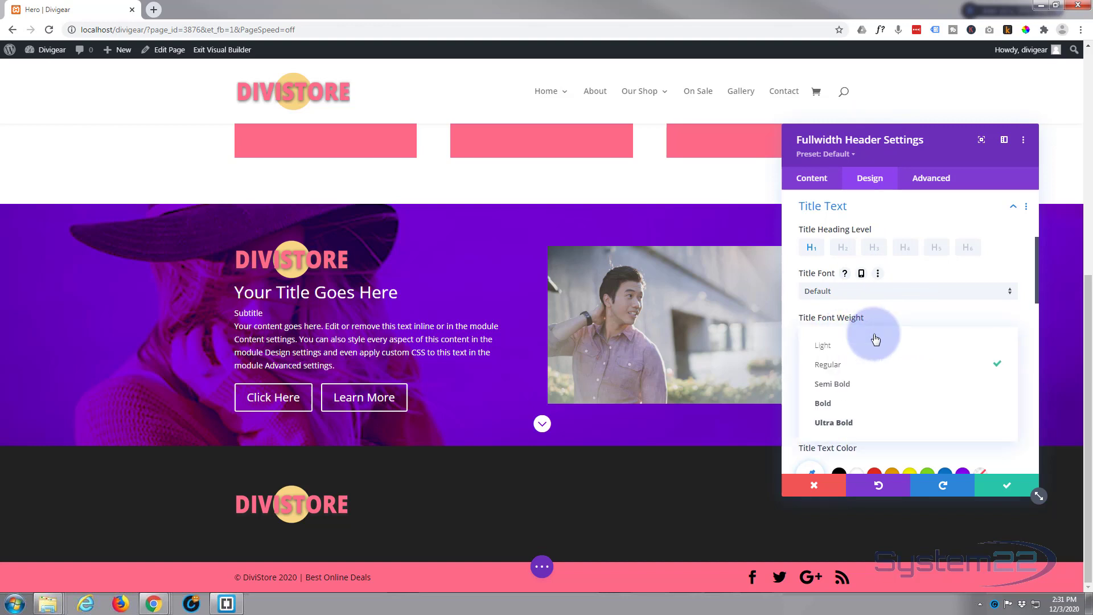
left_click(857, 410)
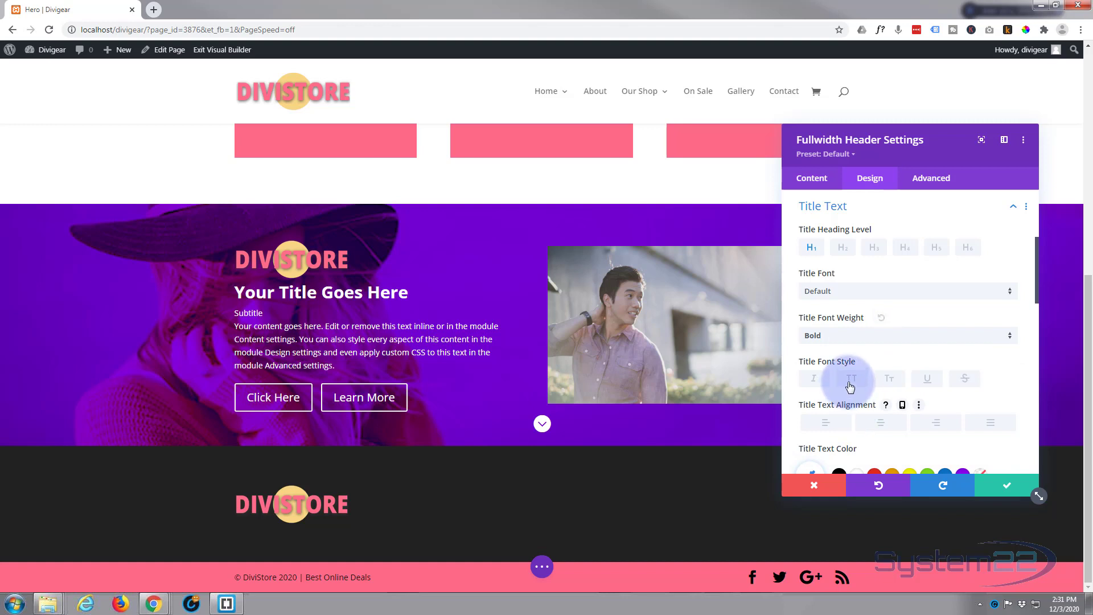
left_click(850, 382)
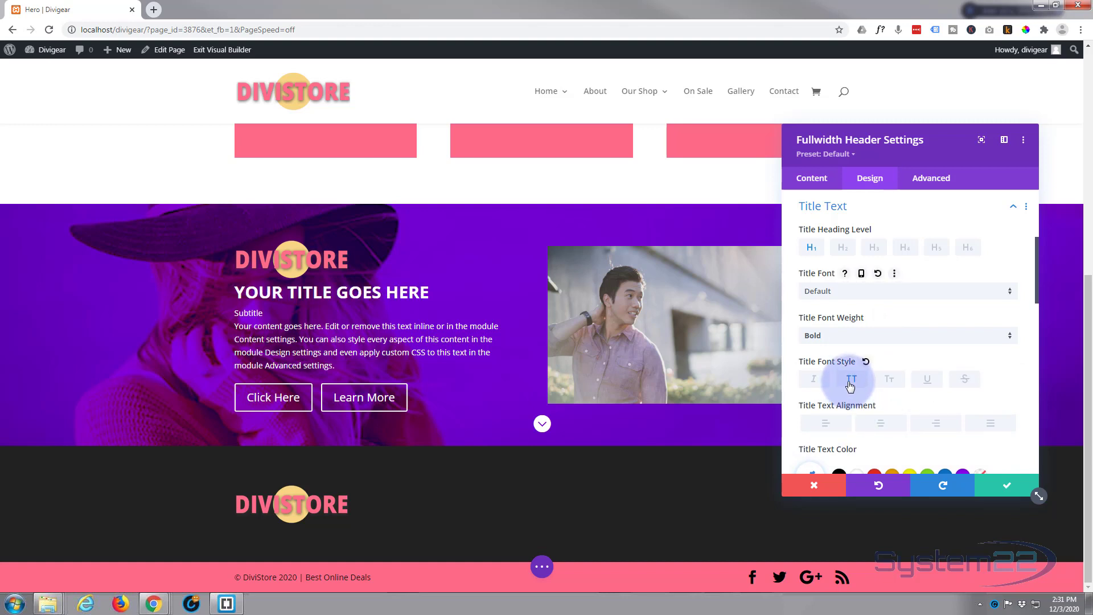
scroll(850, 386, "down", 2)
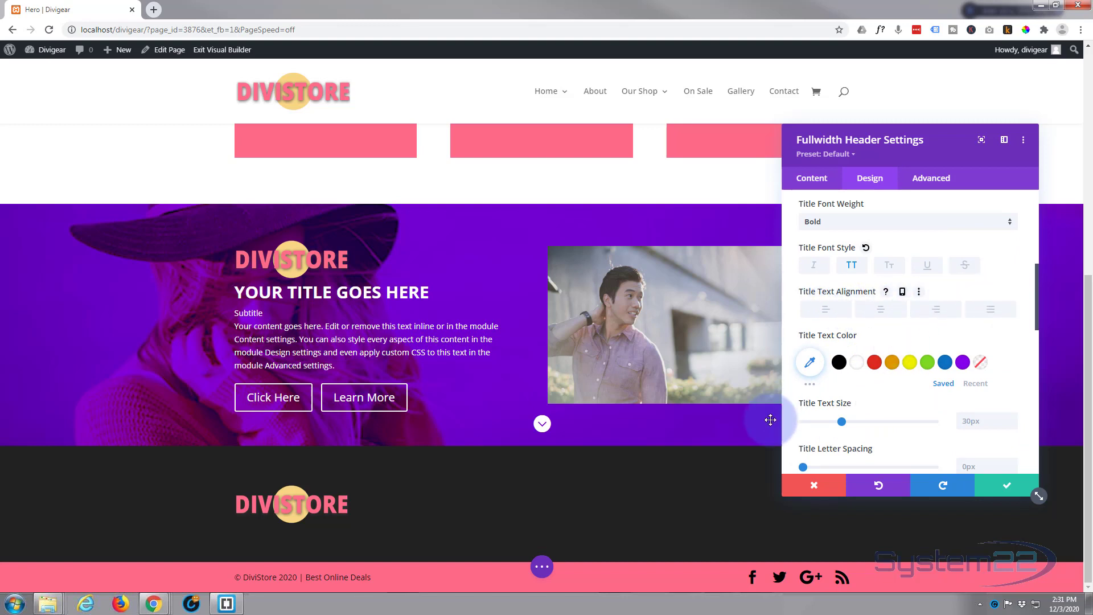
left_click_drag(847, 421, 852, 420)
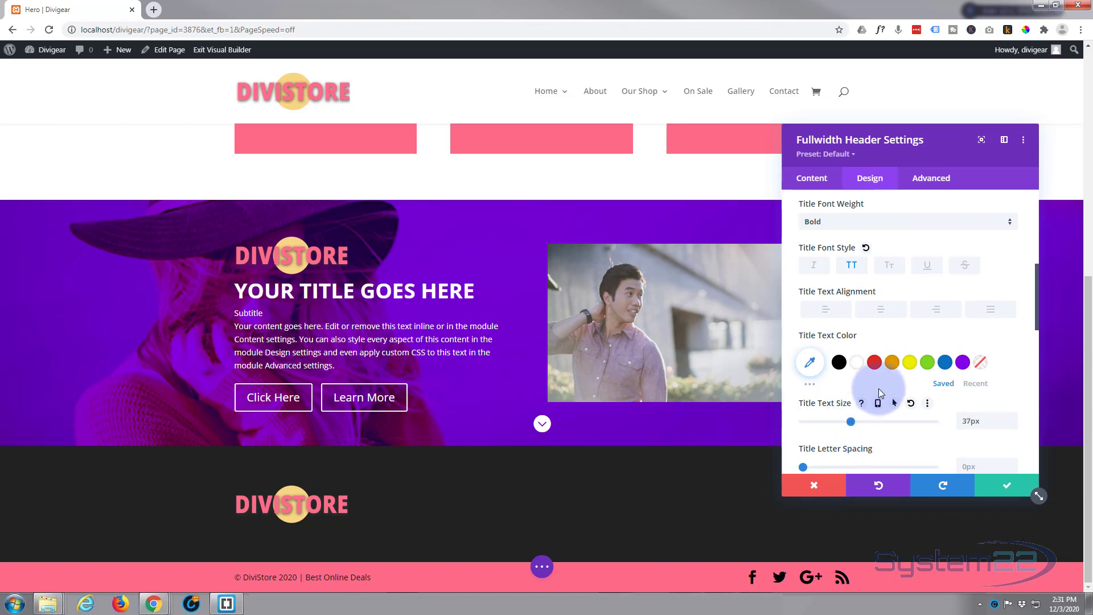
Step: Set the hero subtitle's font weight to Semi Bold and its text size to 22px
scroll(877, 385, "down", 5)
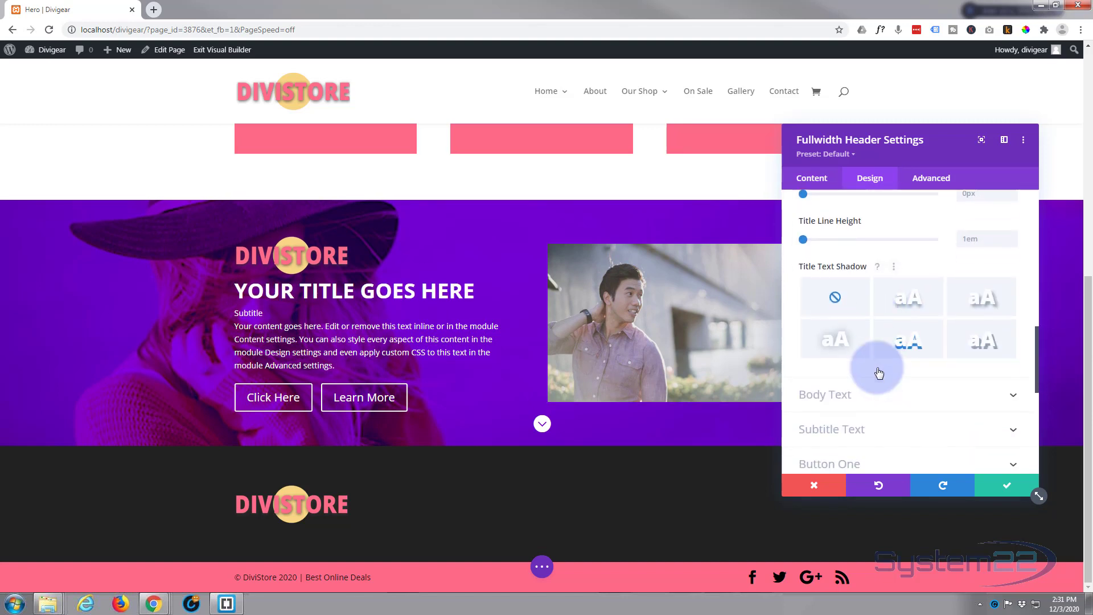
scroll(879, 370, "down", 3)
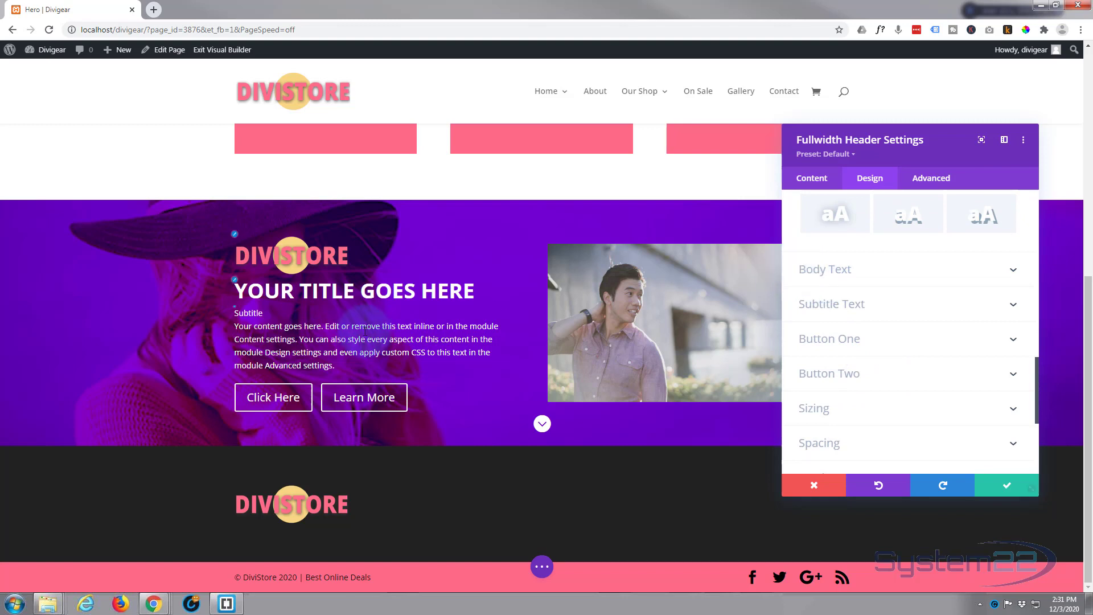
left_click(884, 306)
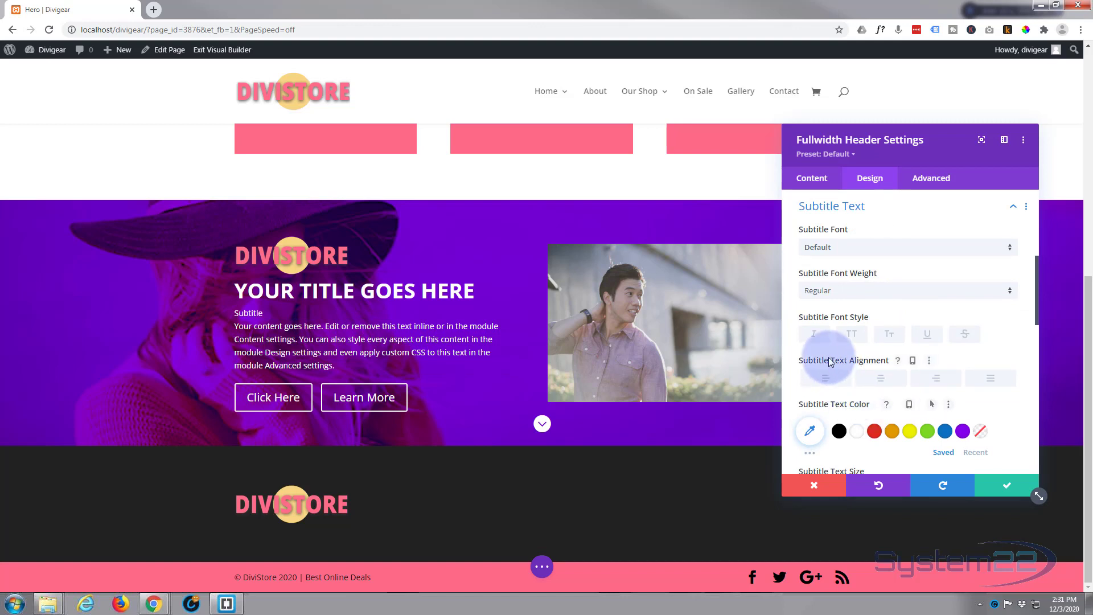
left_click(842, 295)
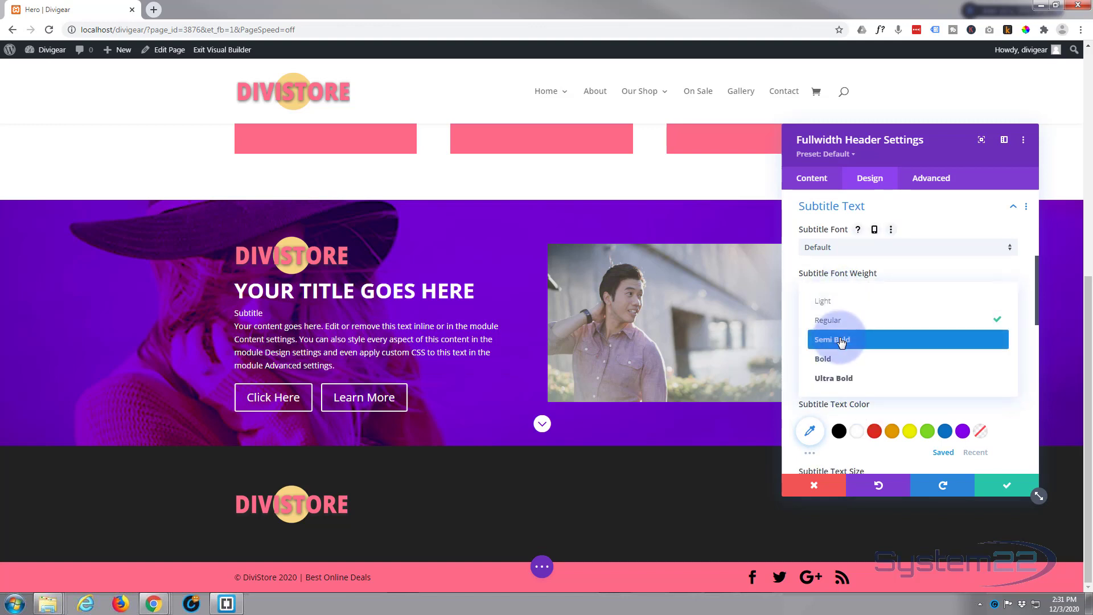
left_click(842, 340)
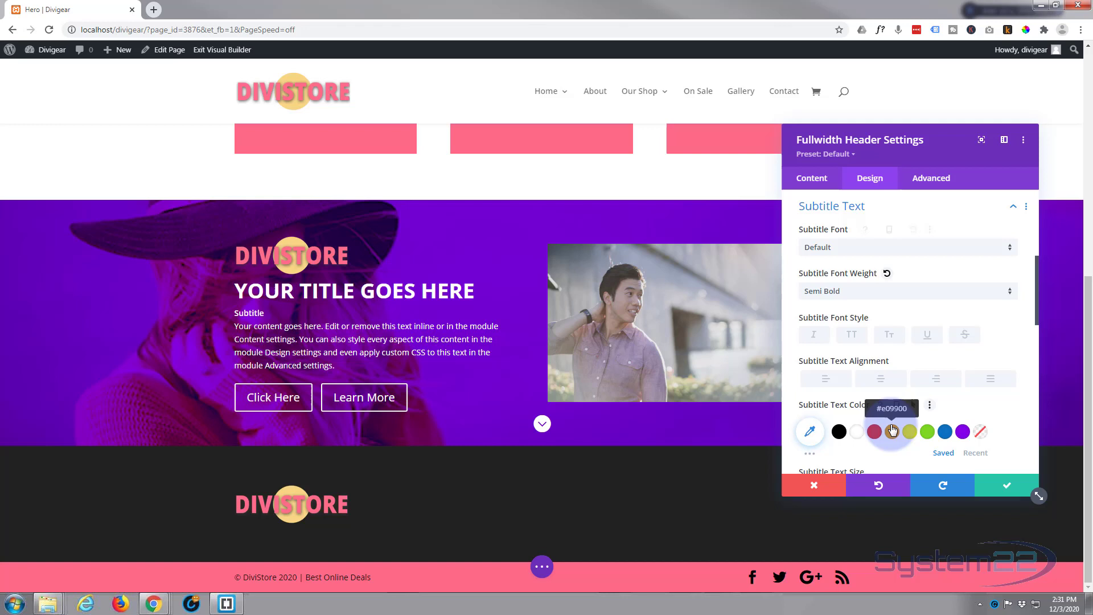
scroll(891, 412, "down", 2)
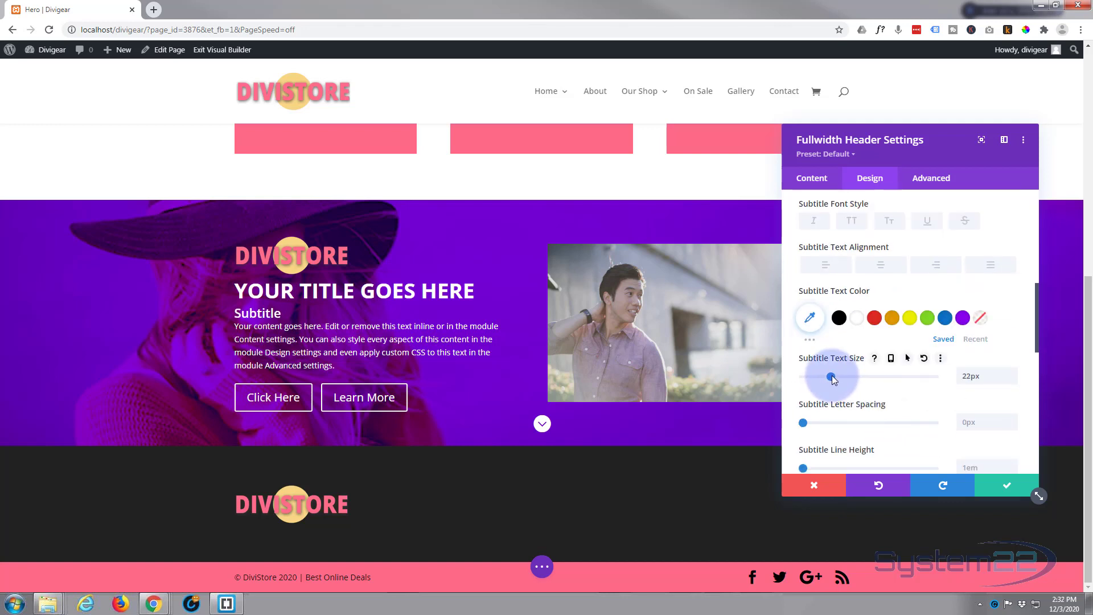
scroll(832, 376, "down", 10)
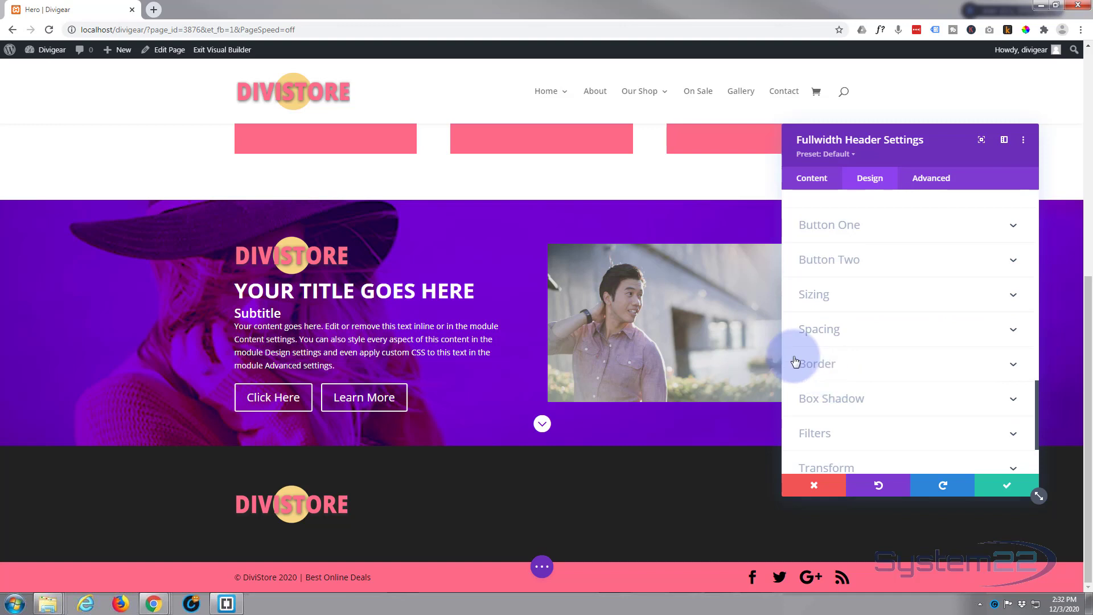
Step: Turn on custom styles for the header's Button One
left_click(887, 228)
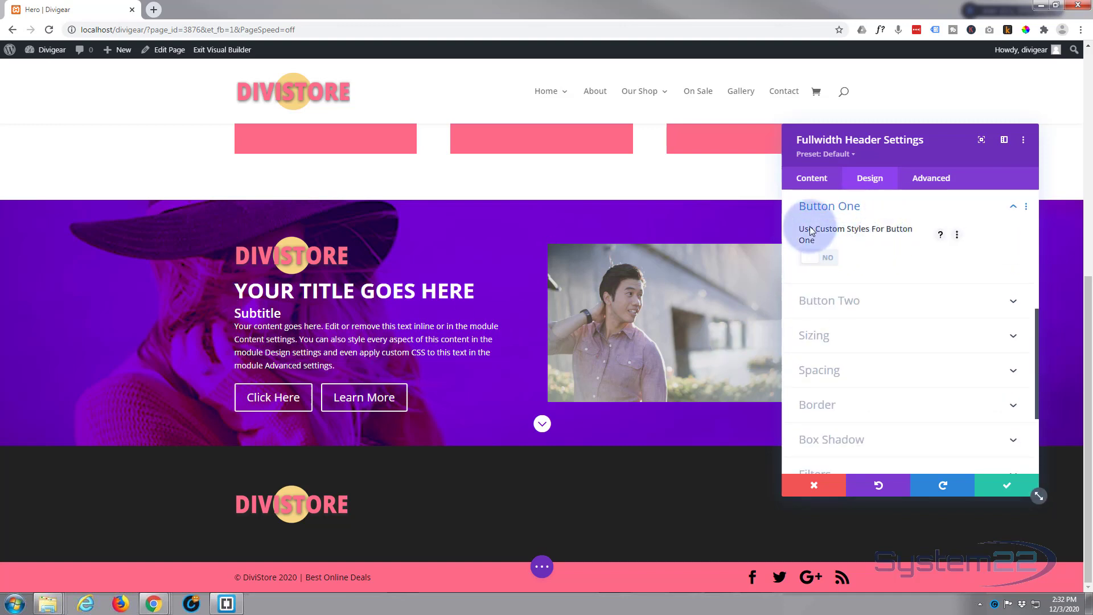
left_click(830, 259)
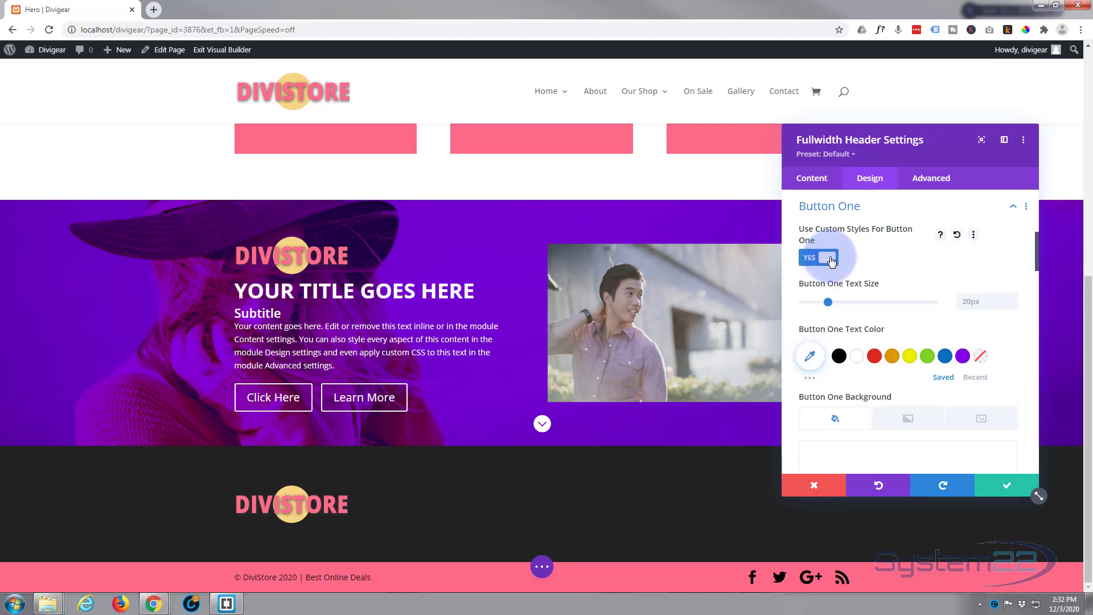
scroll(874, 311, "down", 4)
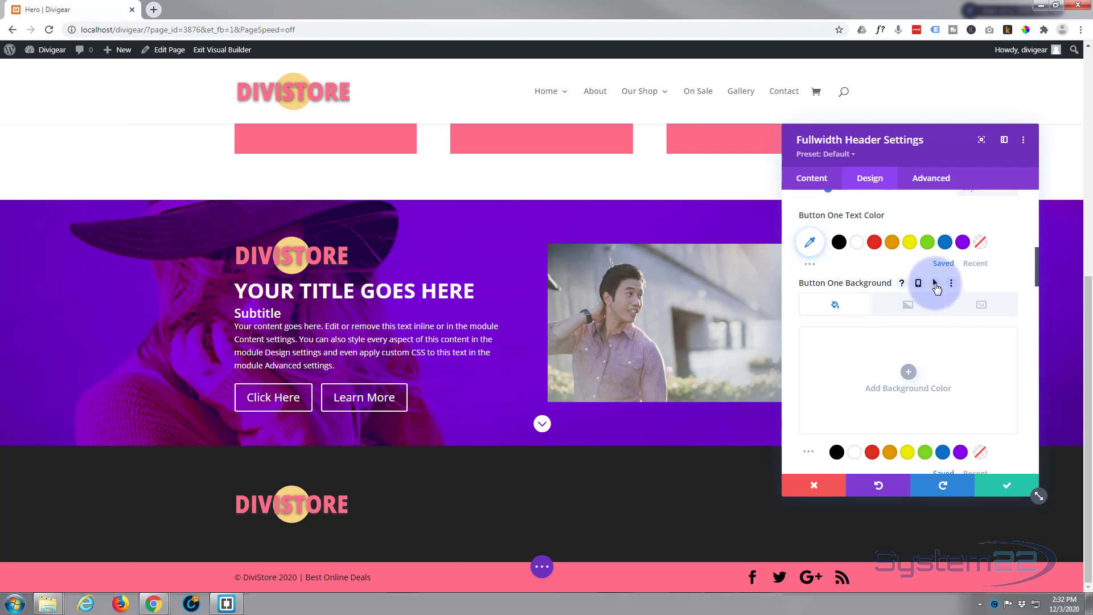
Step: Show Button One's hover-state background setting and preview the Click Here button's hover look
left_click(935, 284)
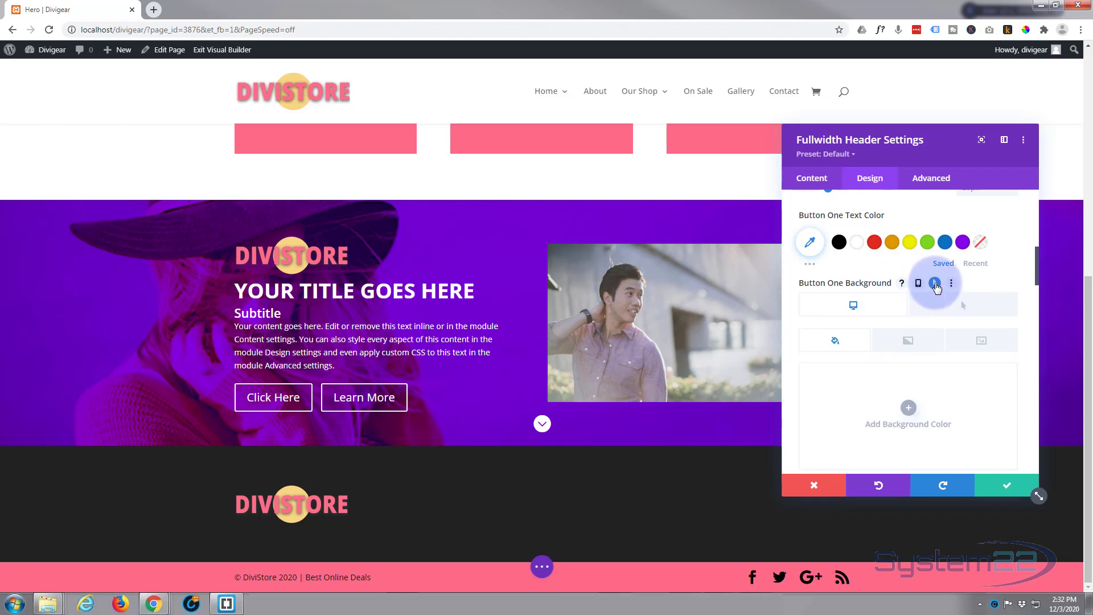
left_click(954, 311)
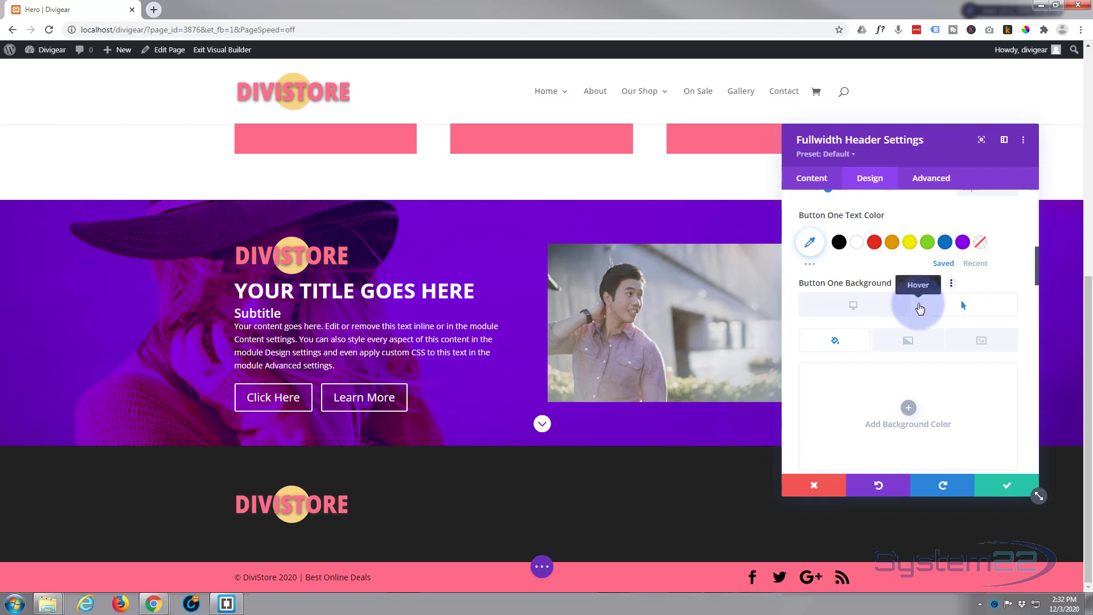
left_click(920, 308)
left_click(848, 266)
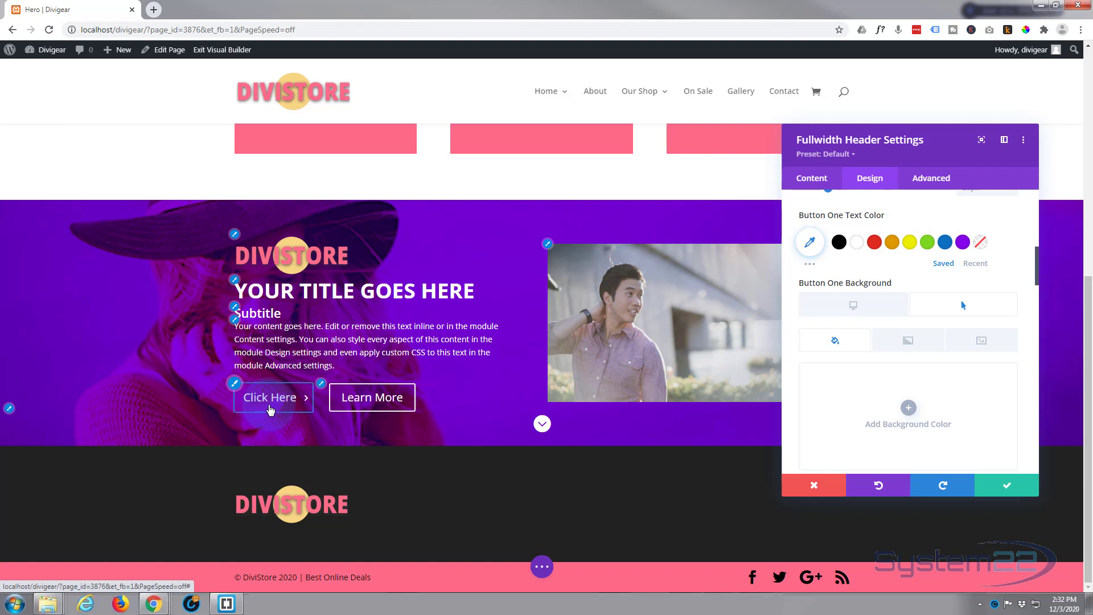
left_click(868, 398)
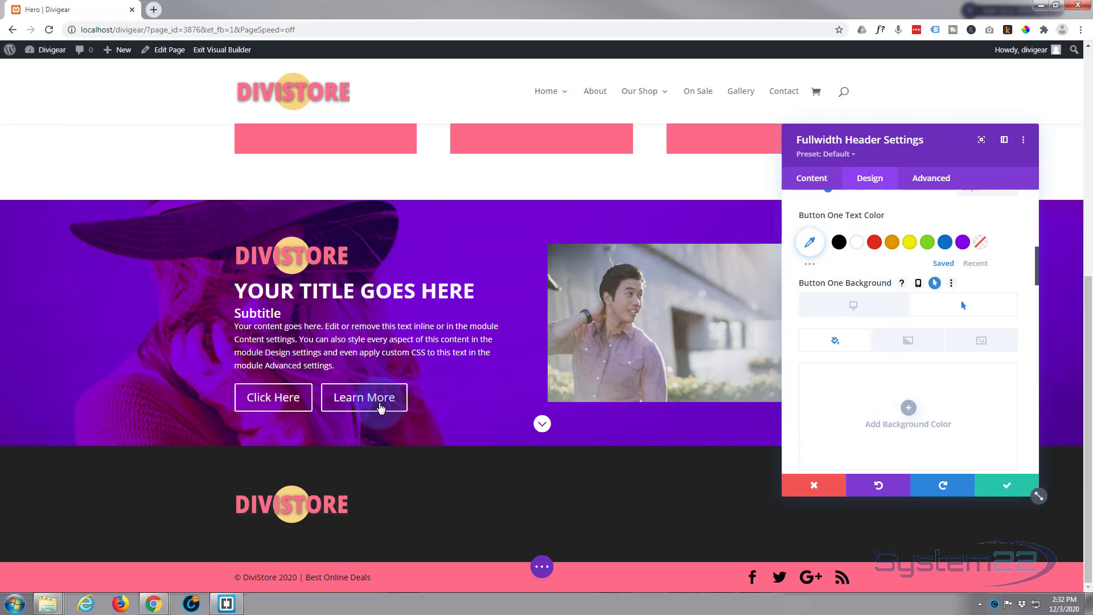
left_click(267, 401)
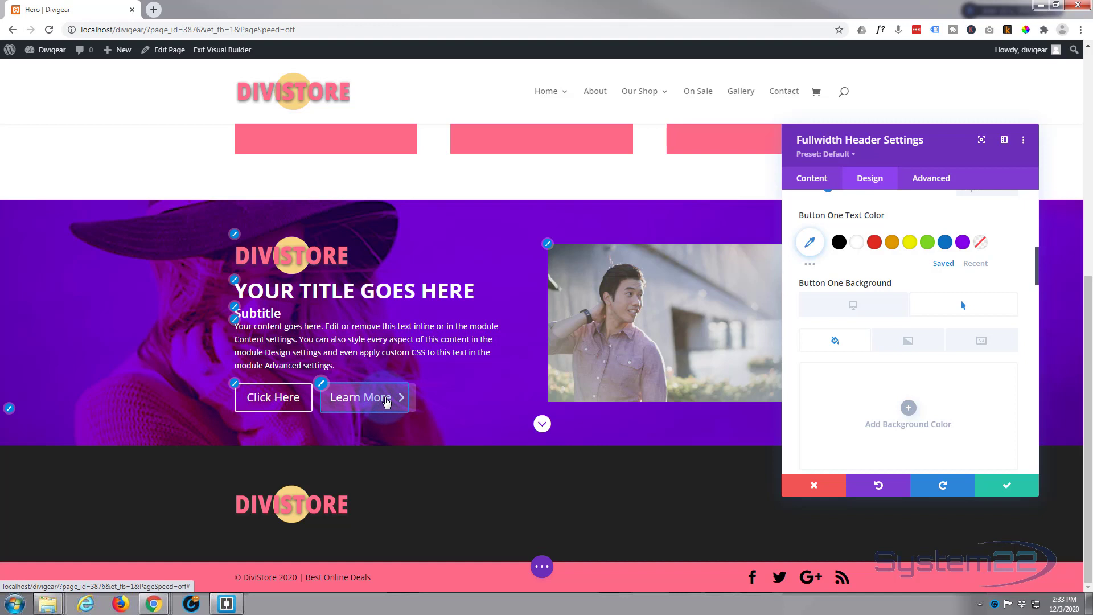
mouse_move(964, 300)
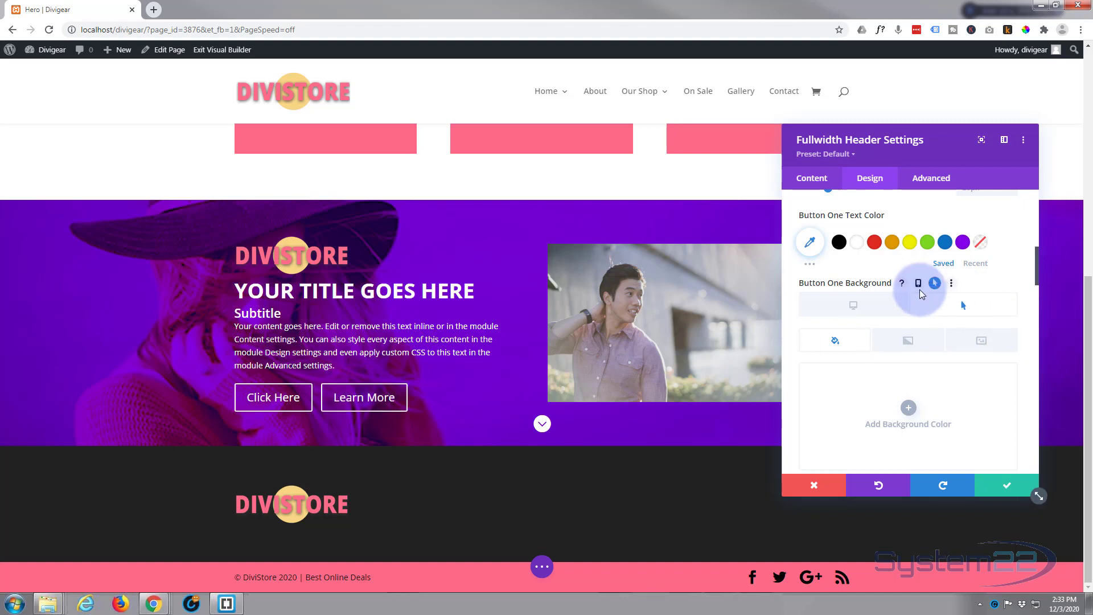
scroll(938, 316, "down", 5)
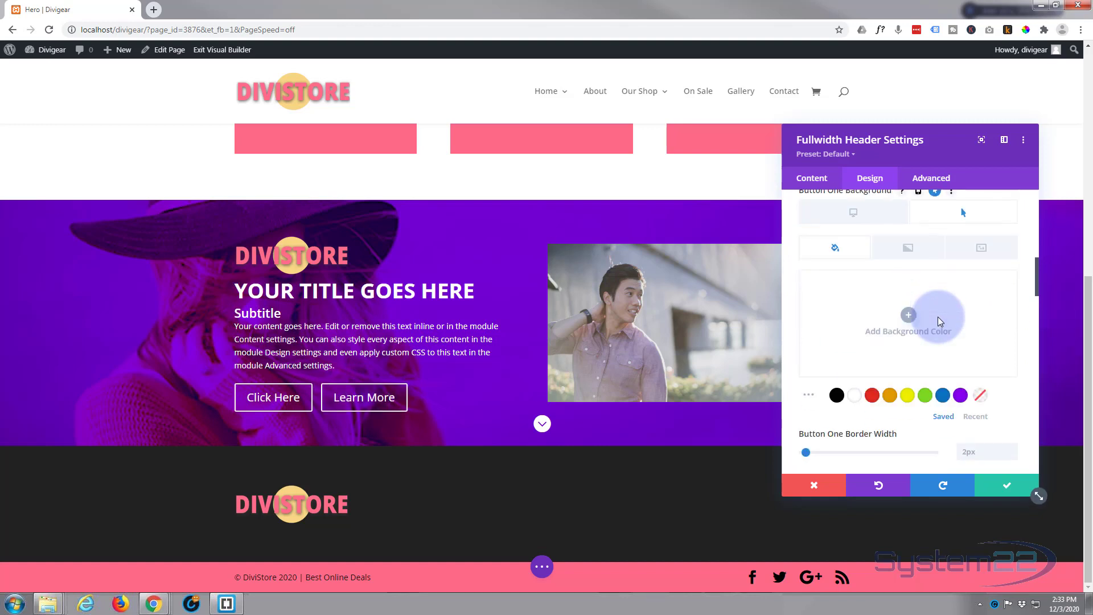
scroll(941, 323, "down", 2)
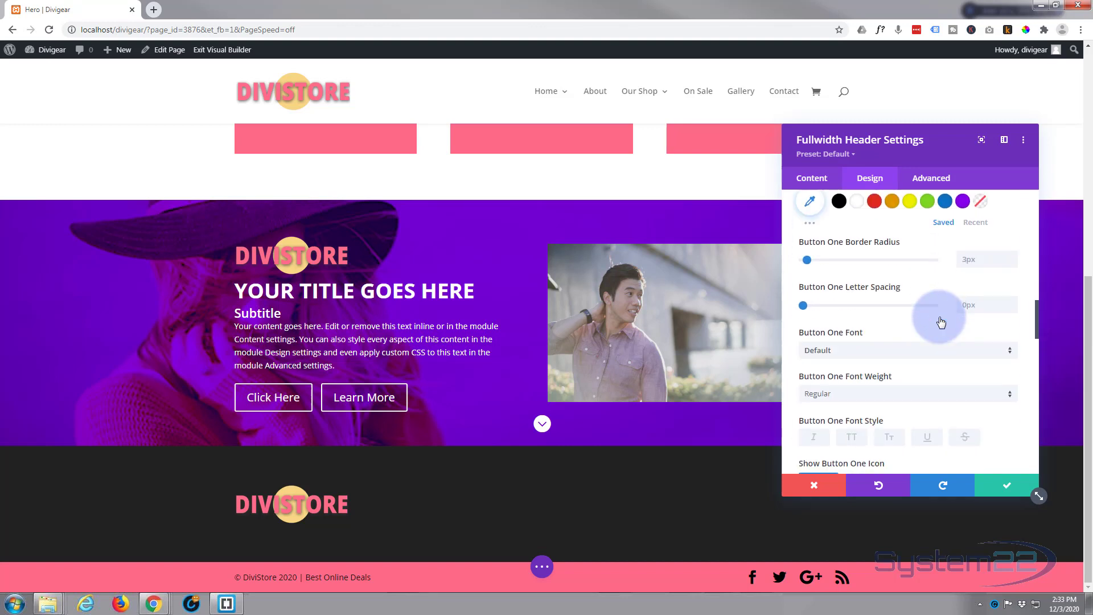
scroll(940, 322, "down", 1)
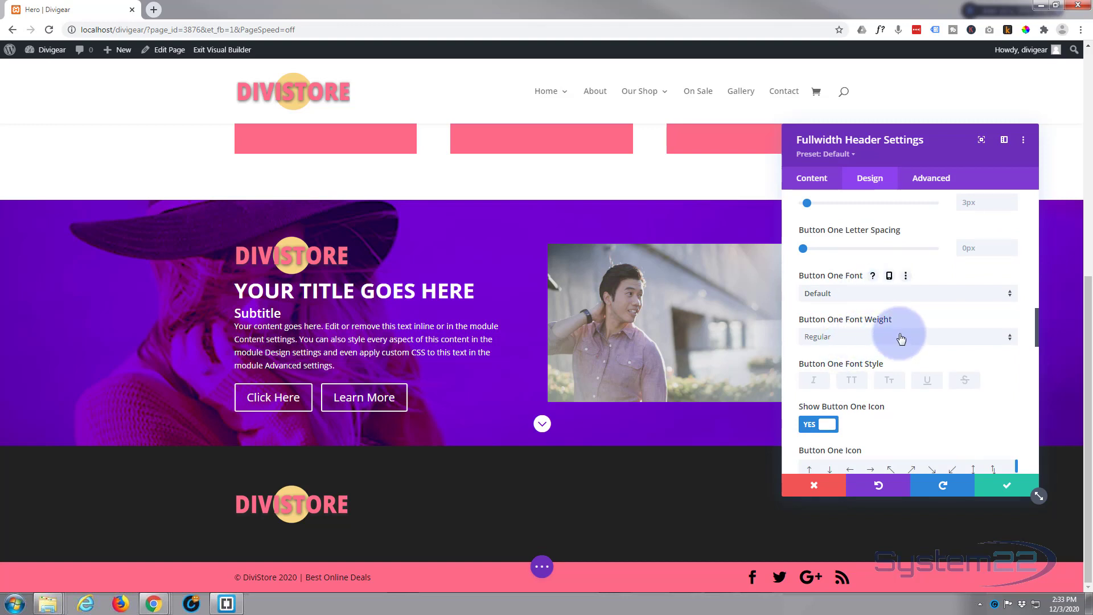
scroll(901, 339, "down", 3)
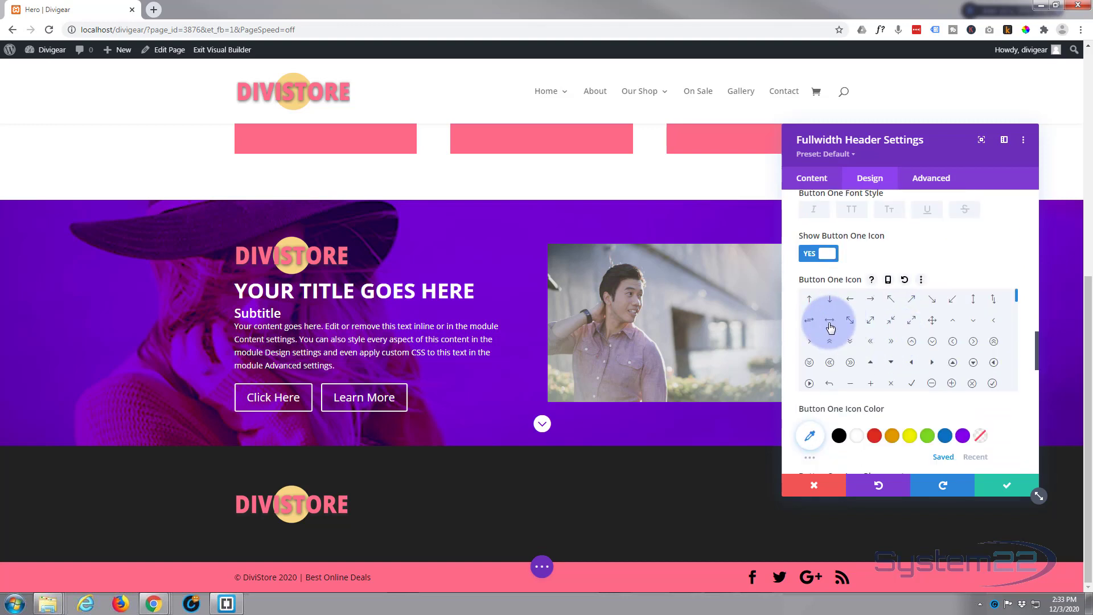
left_click(270, 399)
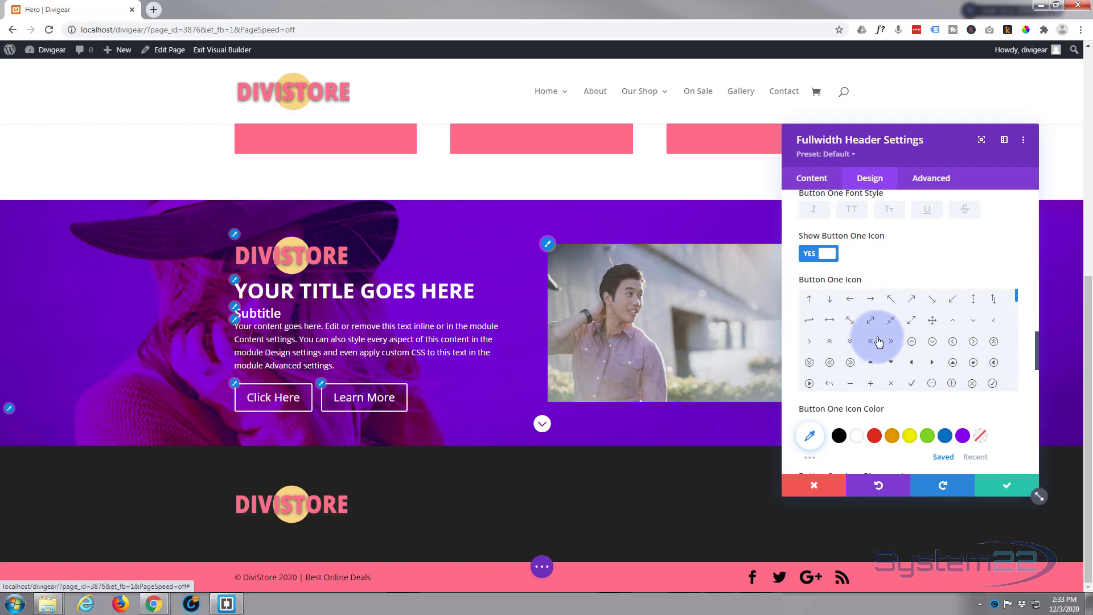
scroll(873, 336, "down", 5)
scroll(867, 449, "down", 8)
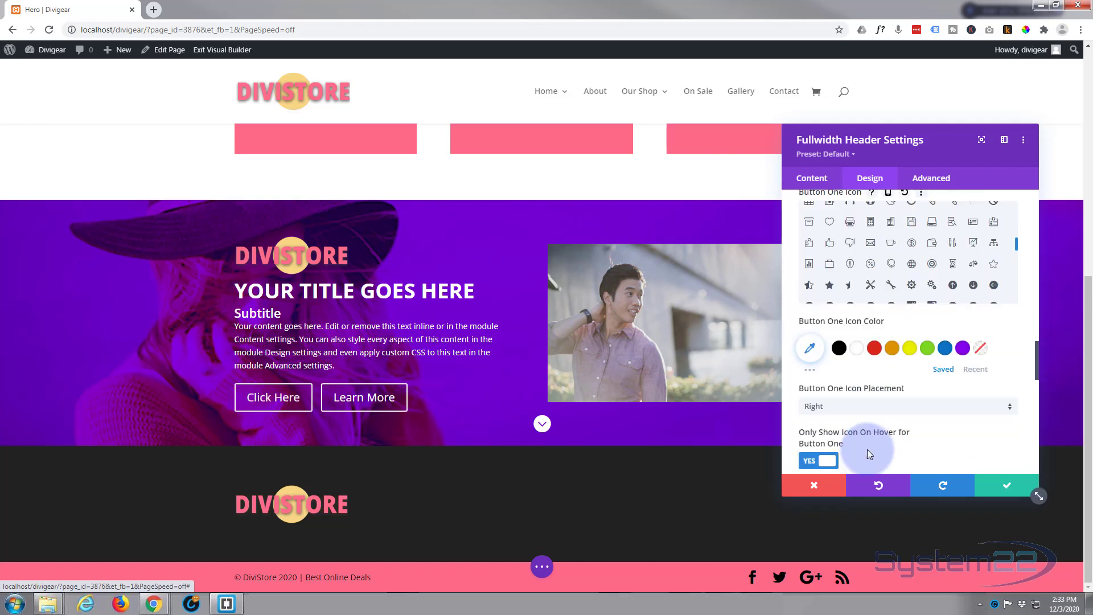
scroll(867, 449, "down", 5)
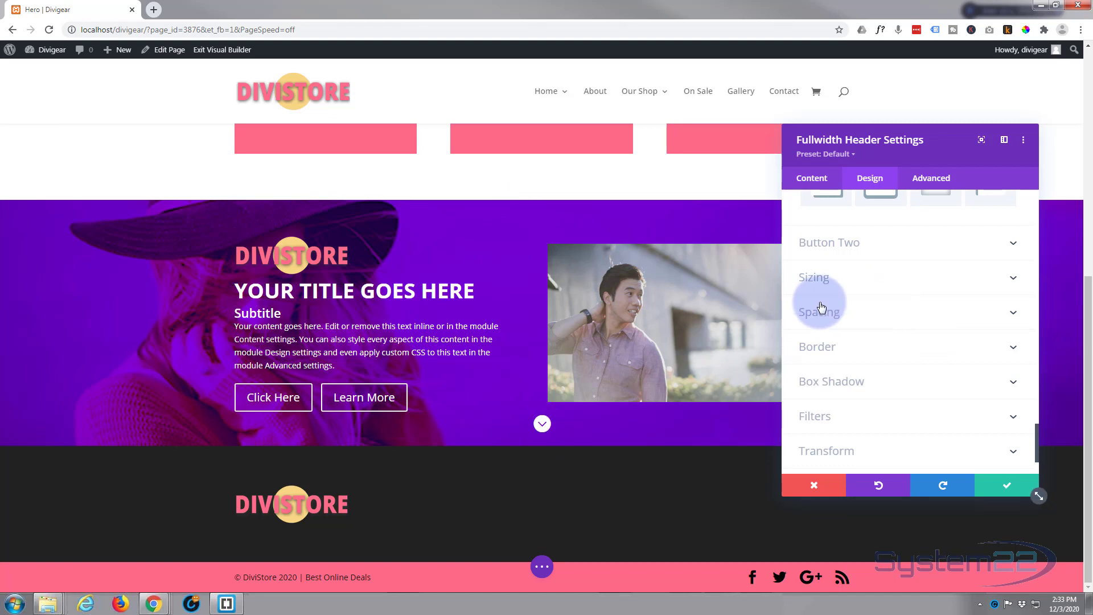
Step: Set the Fullwidth Header's Padding Top to 150px, linked so Bottom is also 150px
left_click(905, 319)
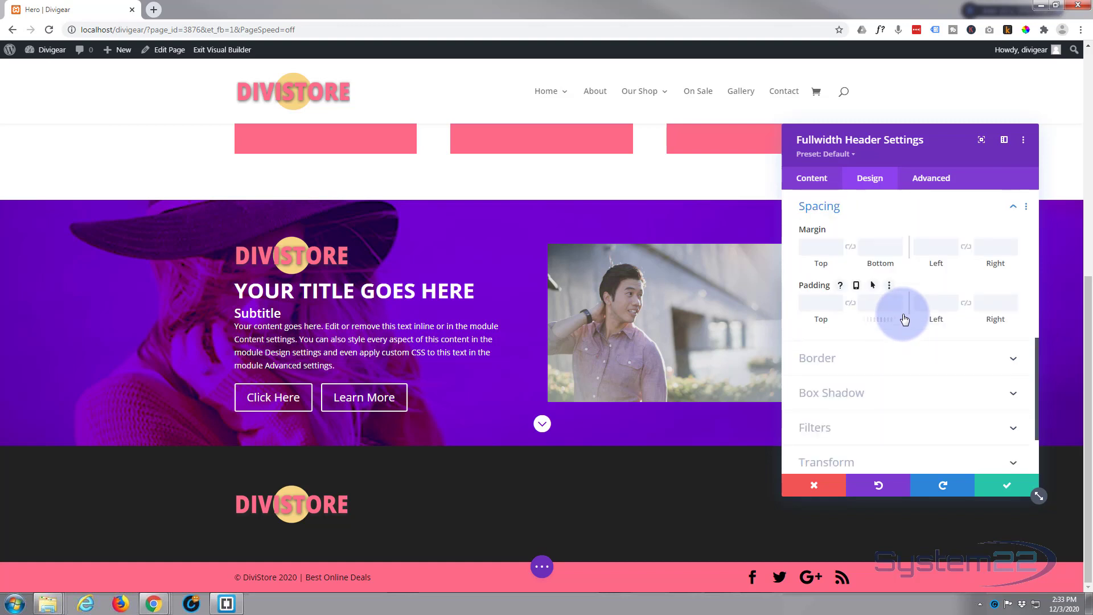
left_click(816, 302)
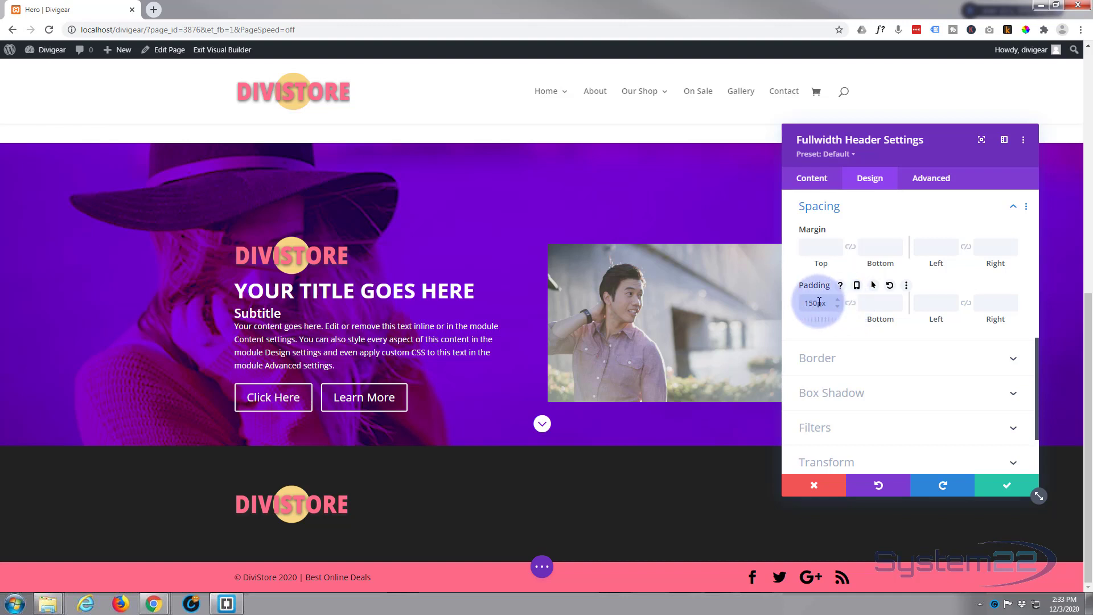
left_click_drag(830, 303, 823, 301)
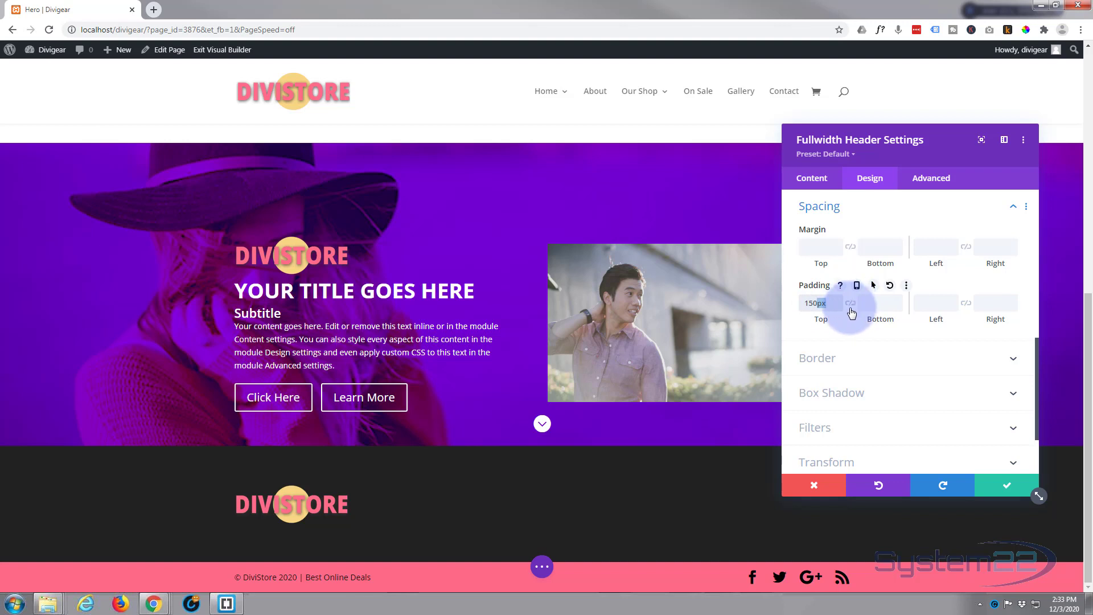
left_click(851, 304)
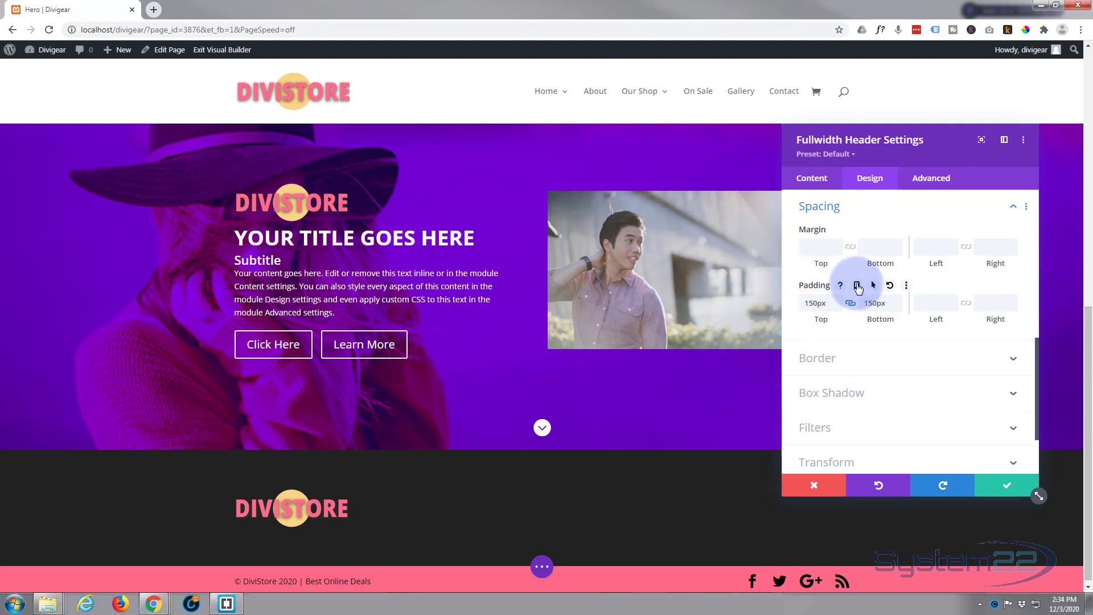
Step: Give the header tablet-only padding of 50px top and bottom
left_click(857, 286)
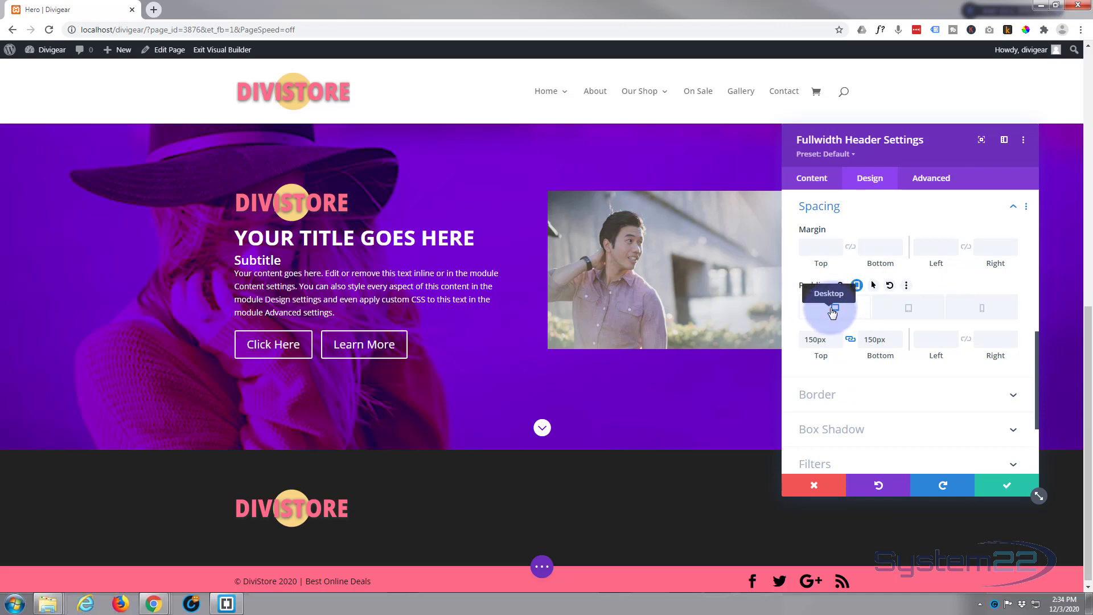
left_click(908, 308)
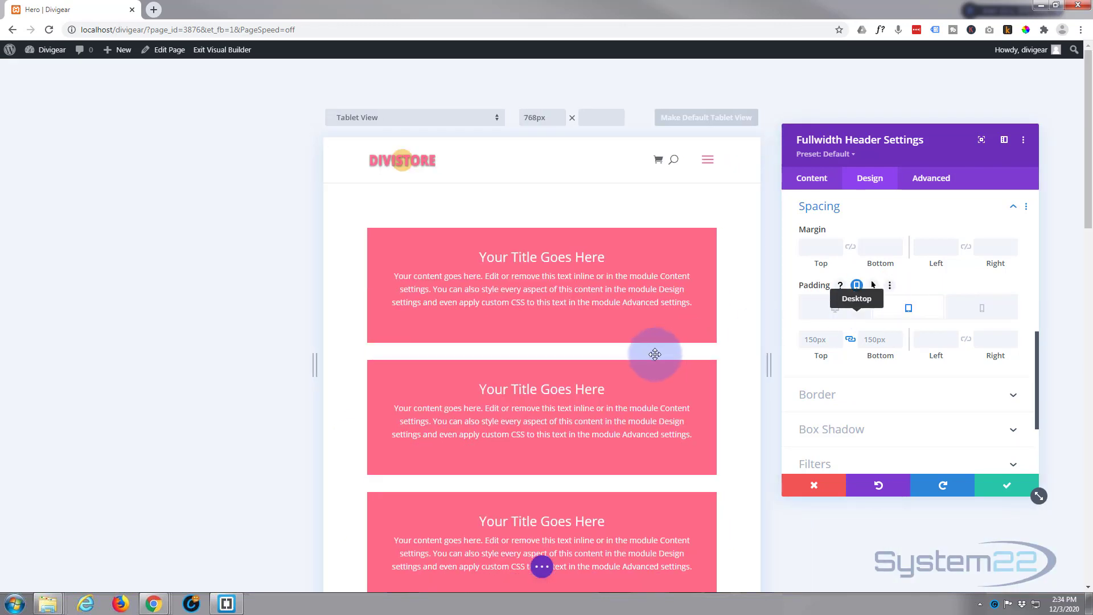
scroll(656, 354, "down", 8)
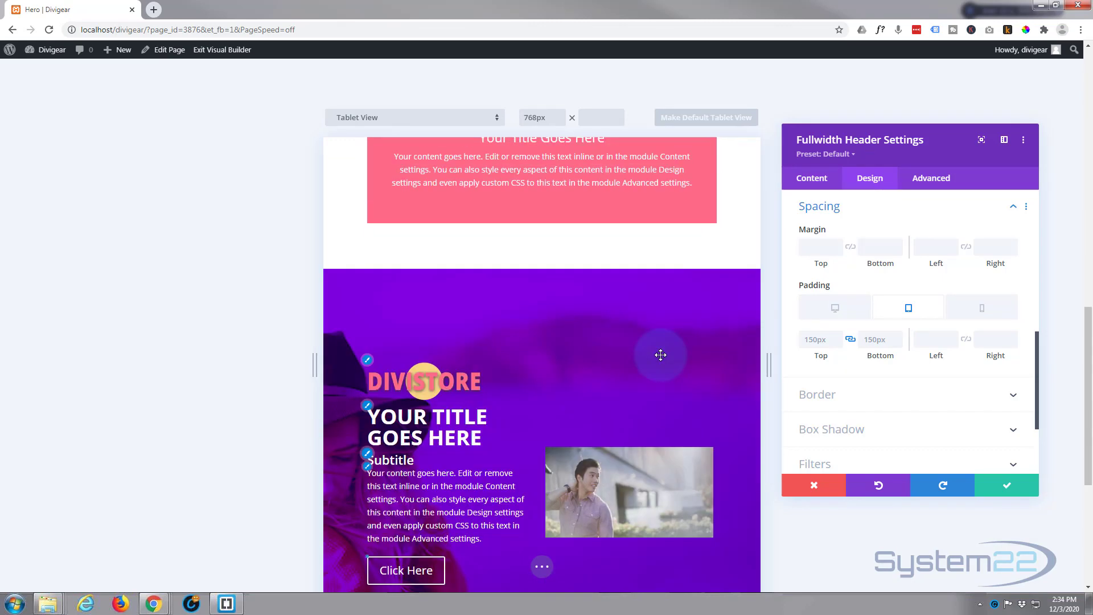
scroll(661, 355, "down", 1)
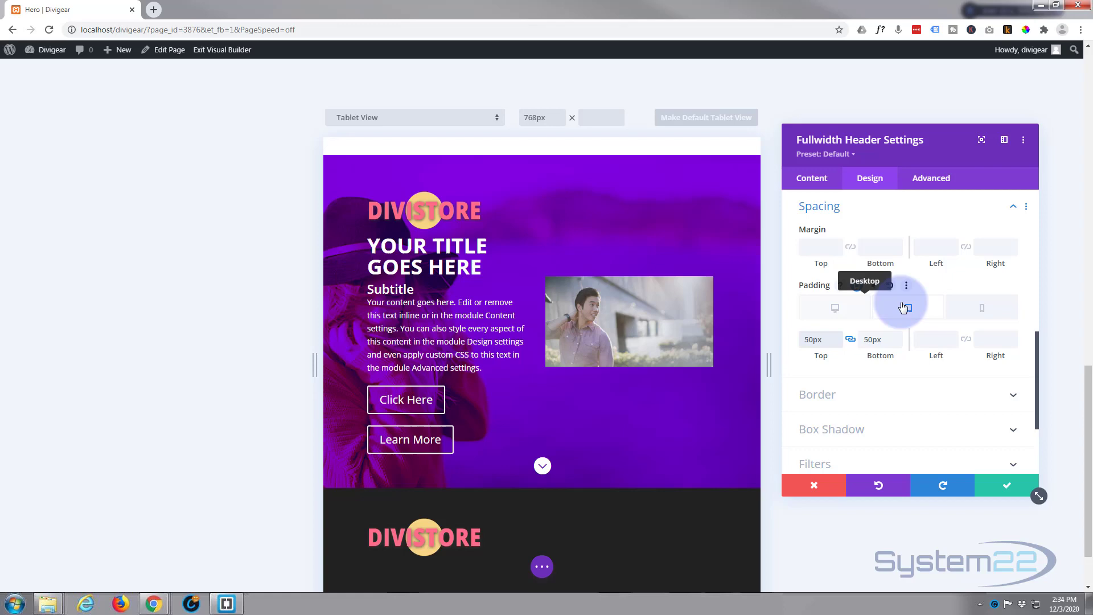
Step: Set the header's phone-view padding to 20px top and 20px bottom
left_click(976, 312)
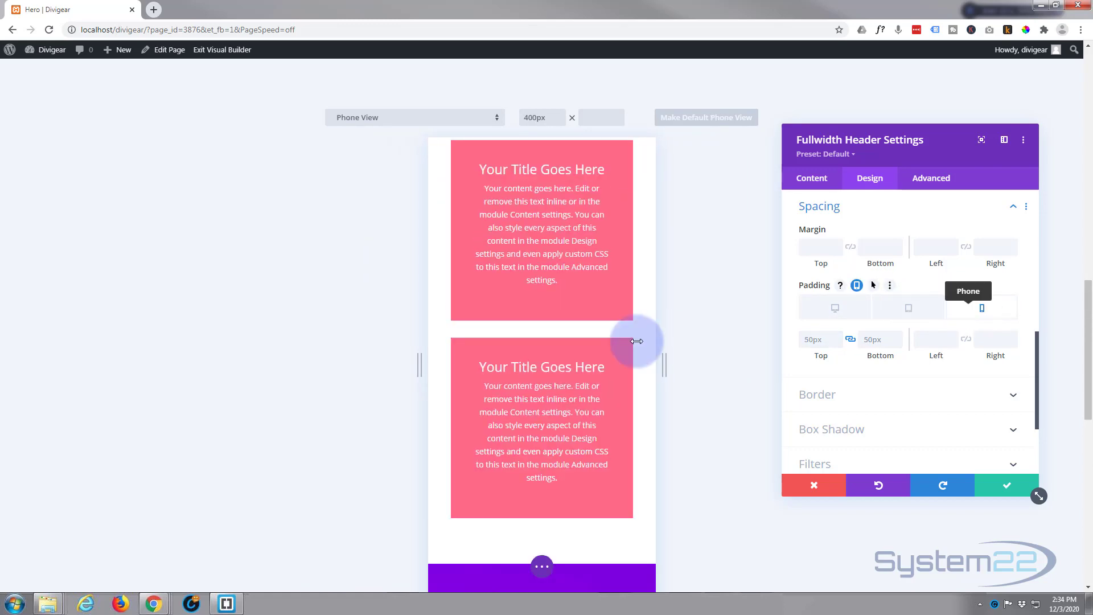
scroll(536, 357, "down", 4)
scroll(532, 361, "down", 4)
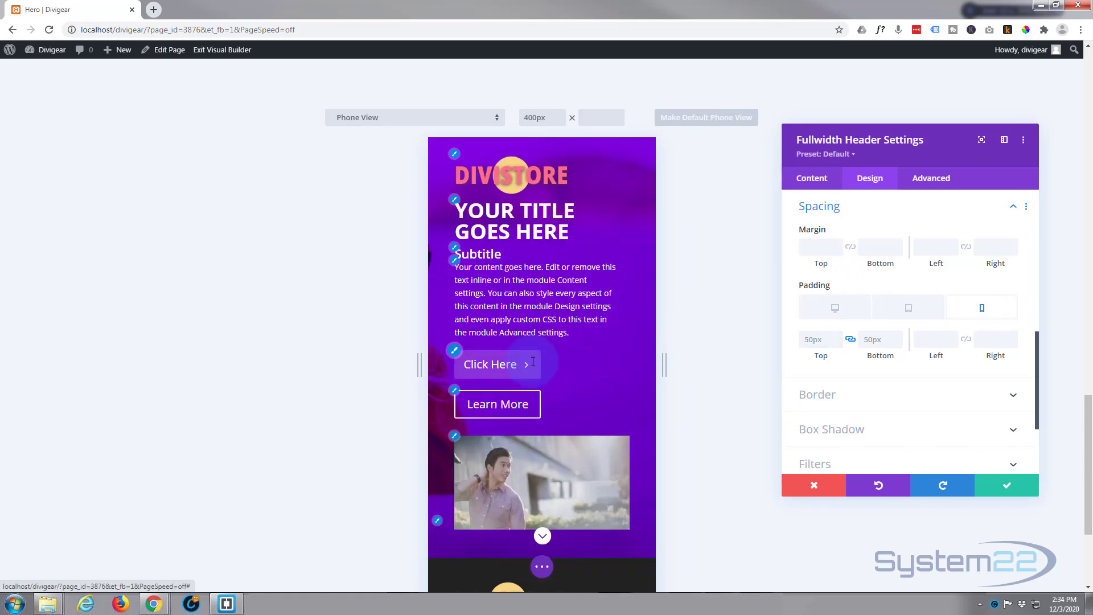
scroll(533, 363, "down", 1)
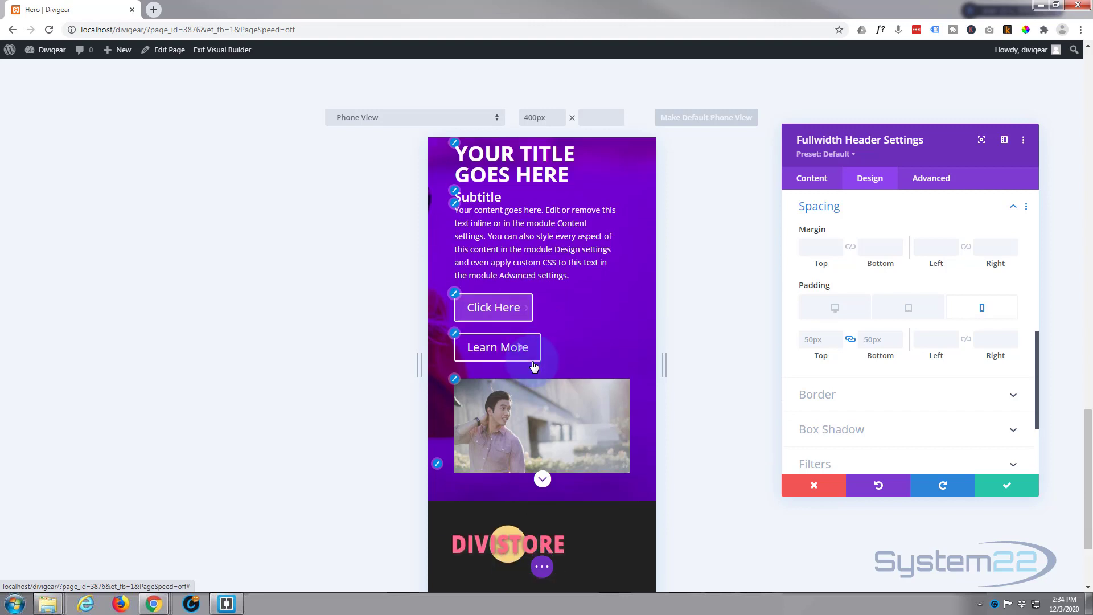
scroll(534, 365, "up", 3)
scroll(534, 366, "up", 1)
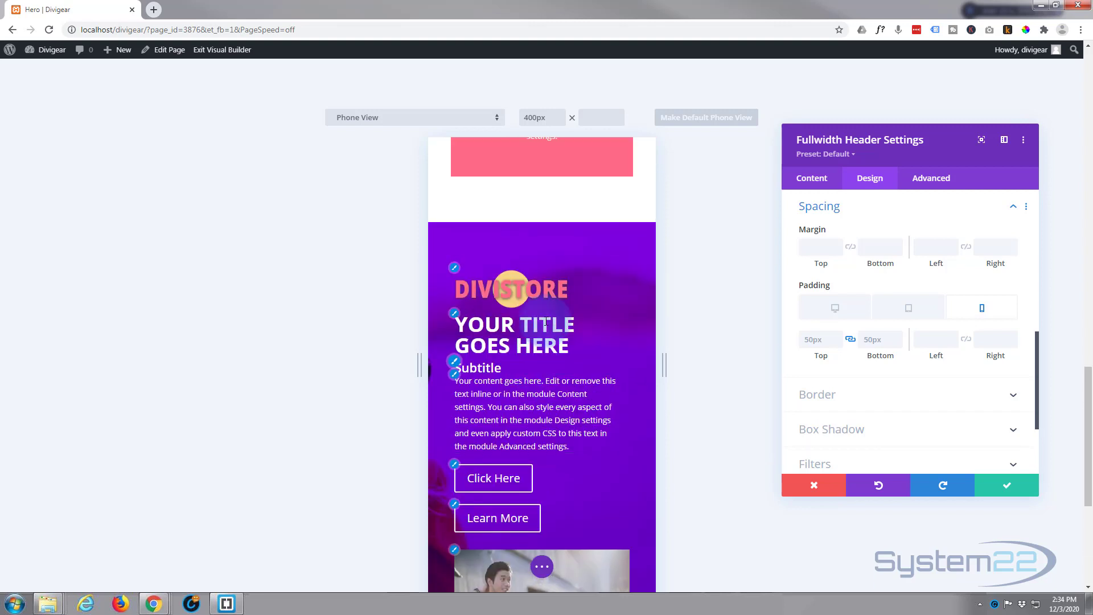
left_click(811, 339)
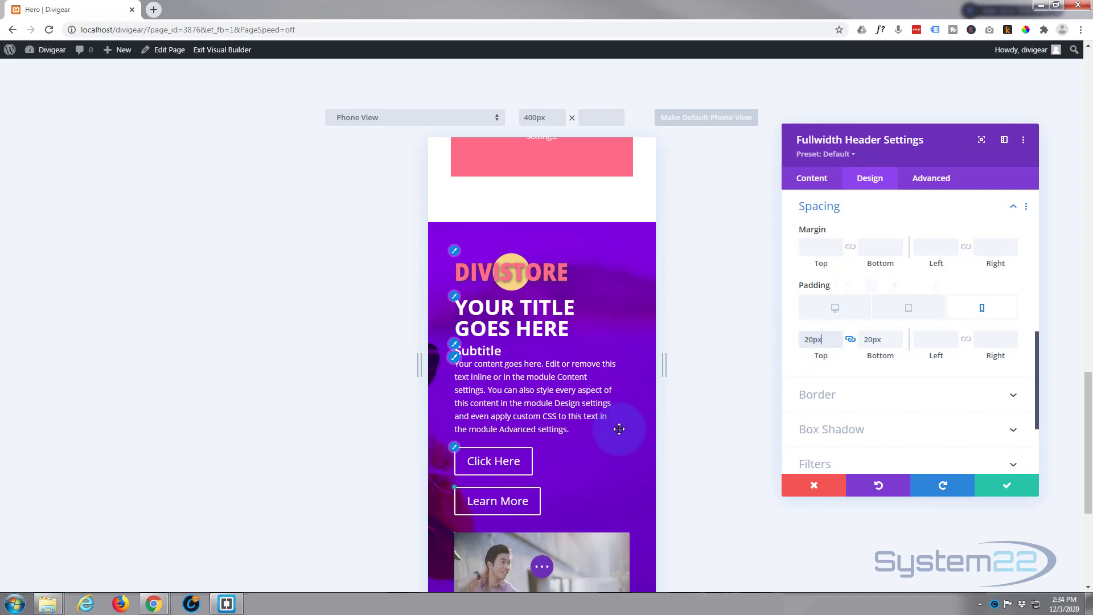
scroll(620, 429, "down", 2)
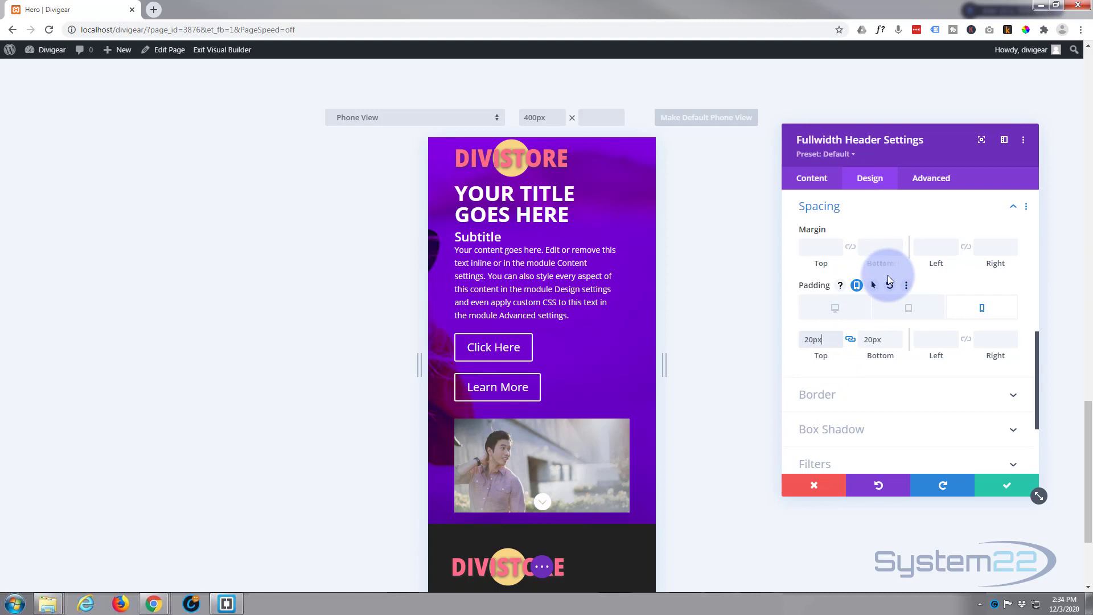
scroll(855, 414, "down", 2)
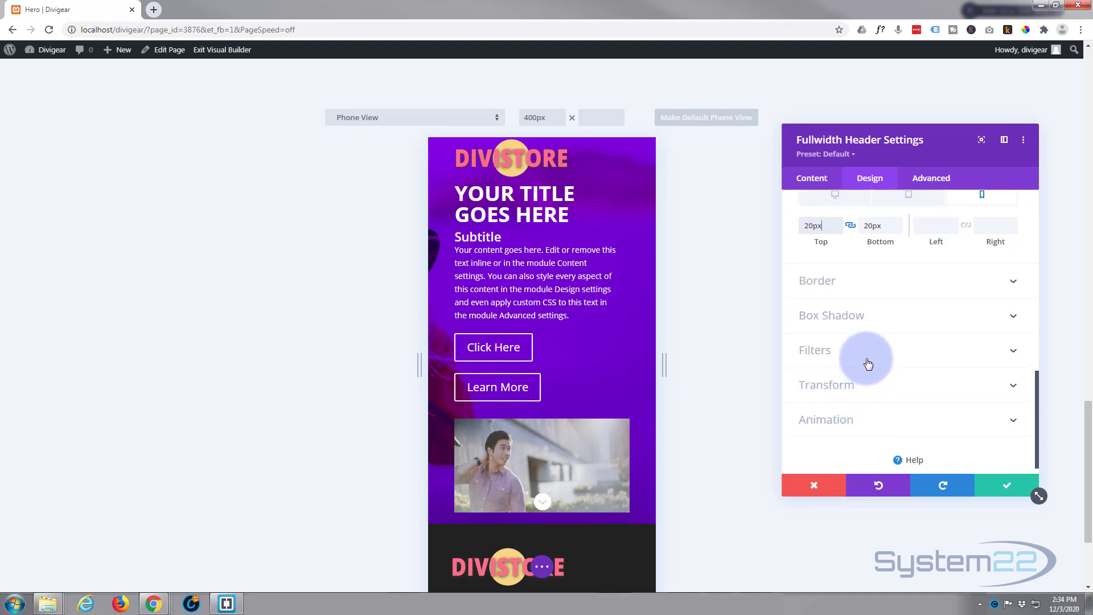
scroll(868, 382, "up", 2)
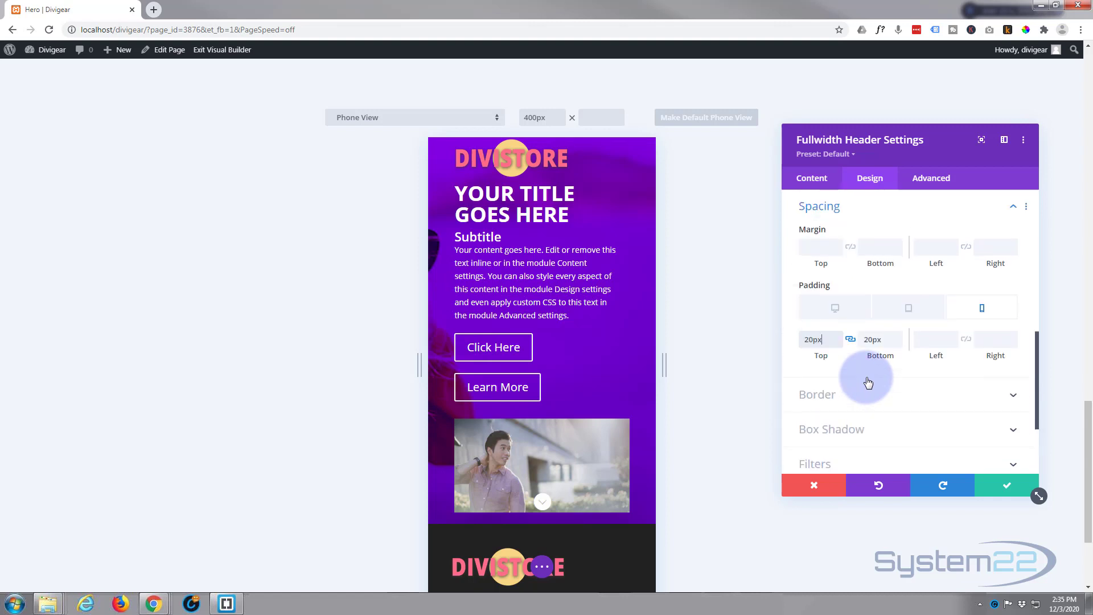
scroll(844, 366, "up", 1)
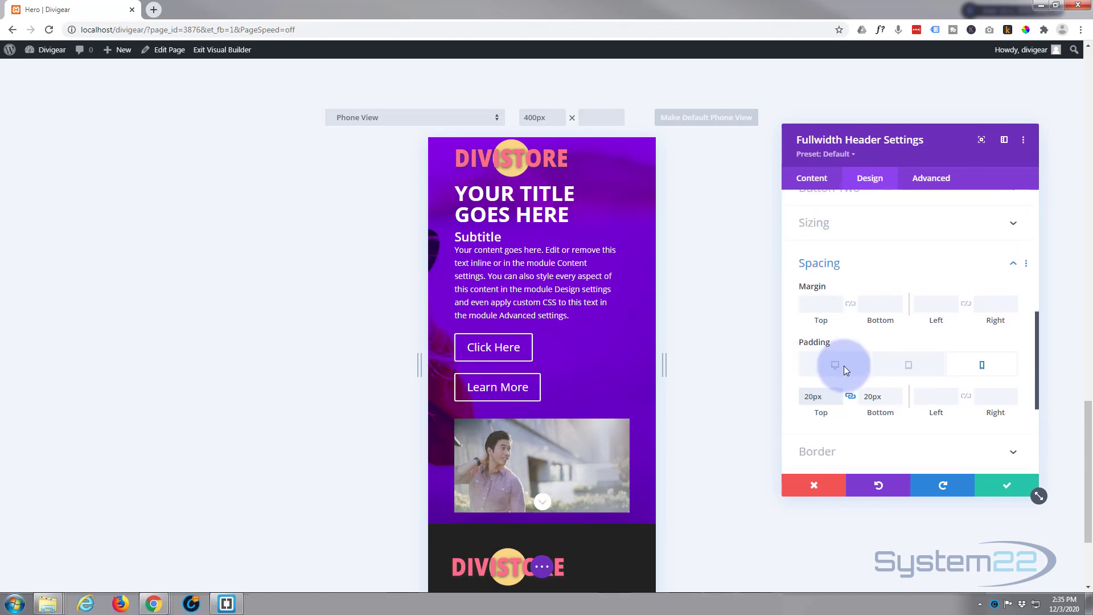
scroll(844, 371, "up", 2)
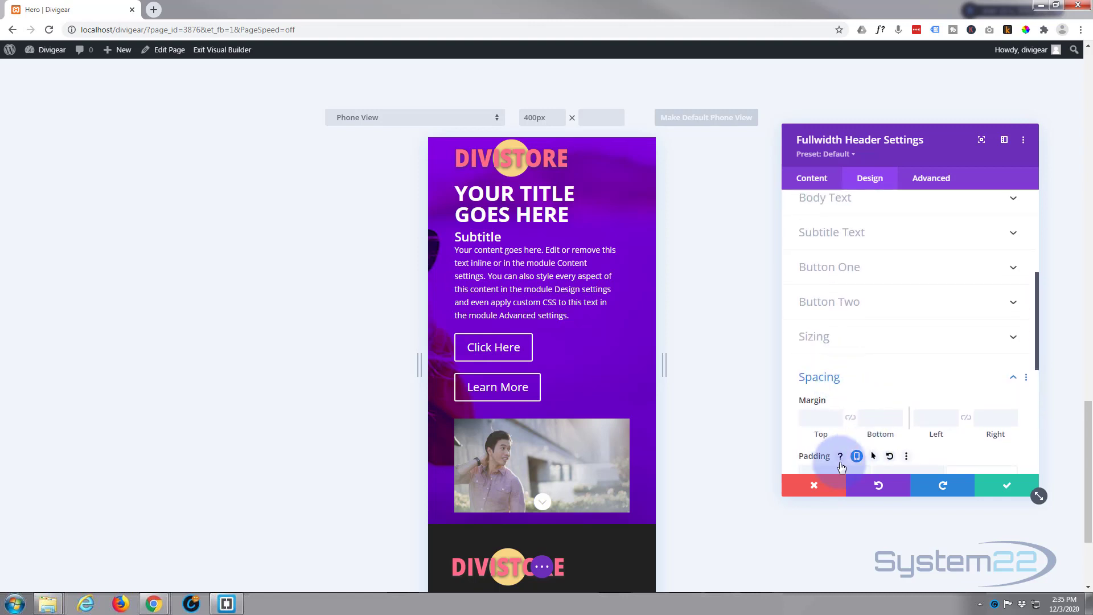
Step: Save the Fullwidth Header settings and bring up the page-level builder bar
left_click(1005, 489)
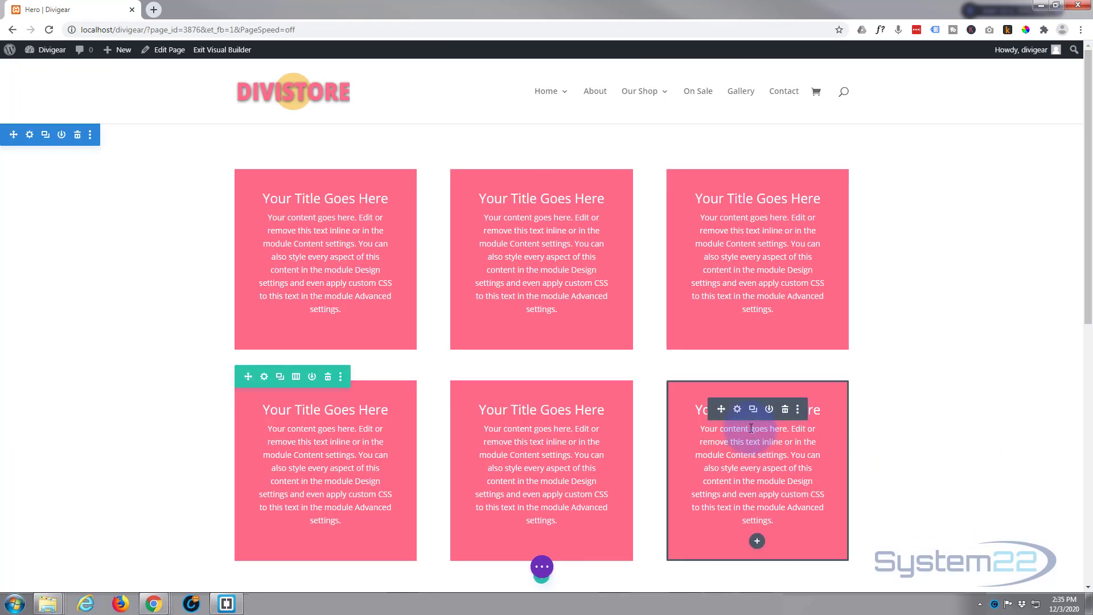
scroll(649, 374, "down", 2)
scroll(649, 375, "down", 3)
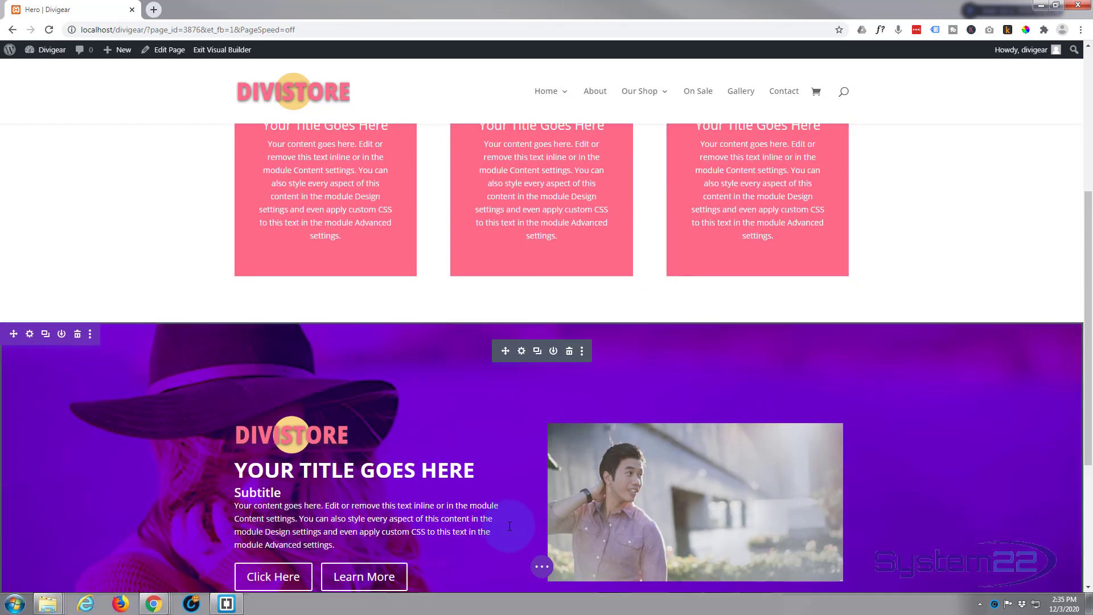
left_click(541, 566)
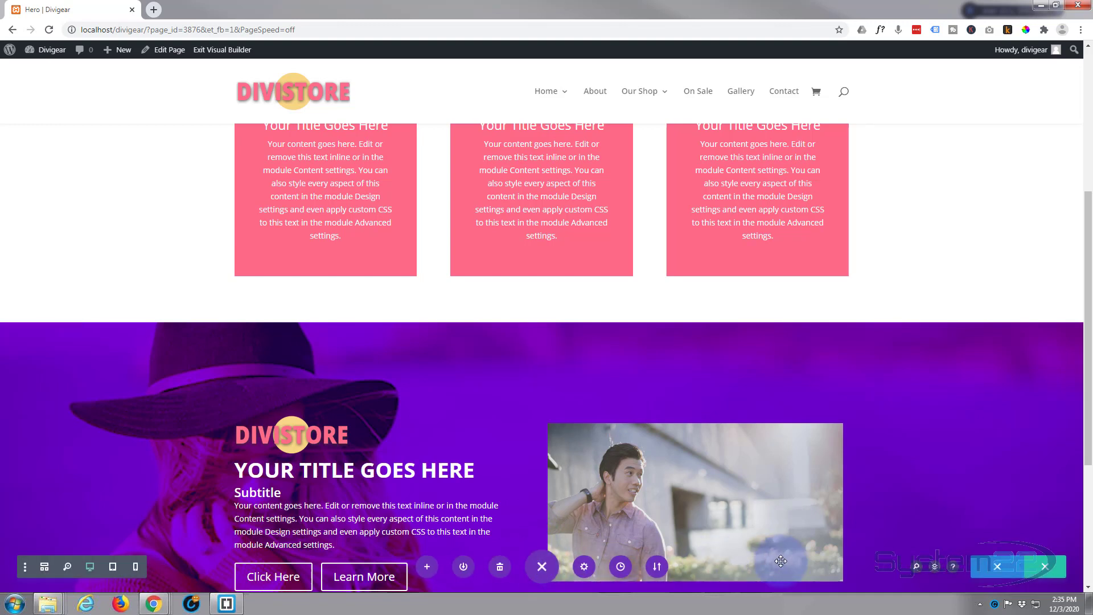
Step: In the Layers panel, drag the purple hero Section above the pink-box section
left_click(936, 567)
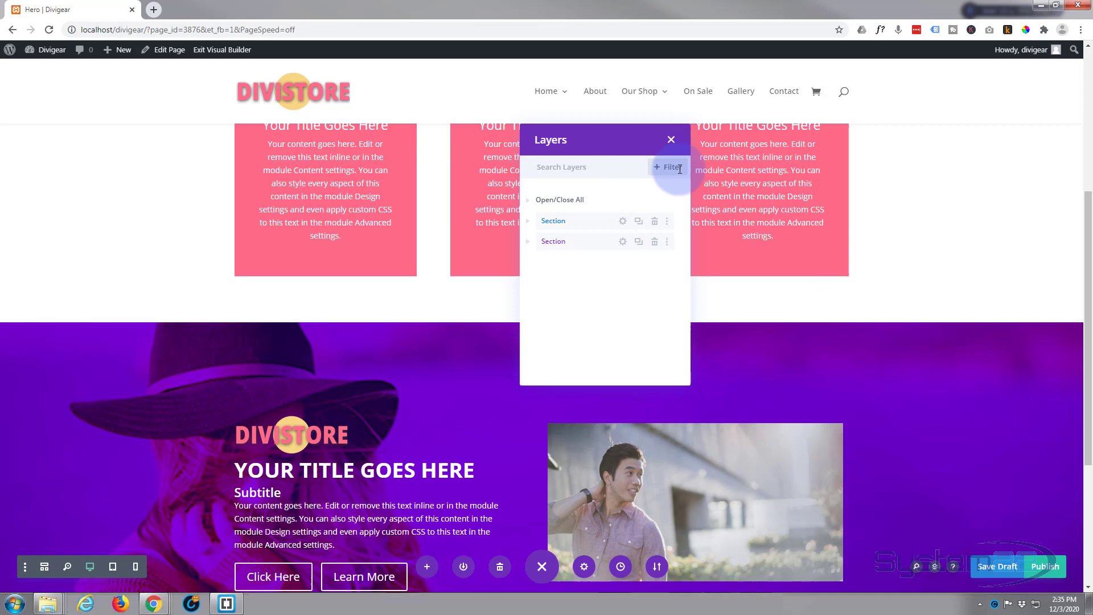
left_click_drag(566, 244, 562, 210)
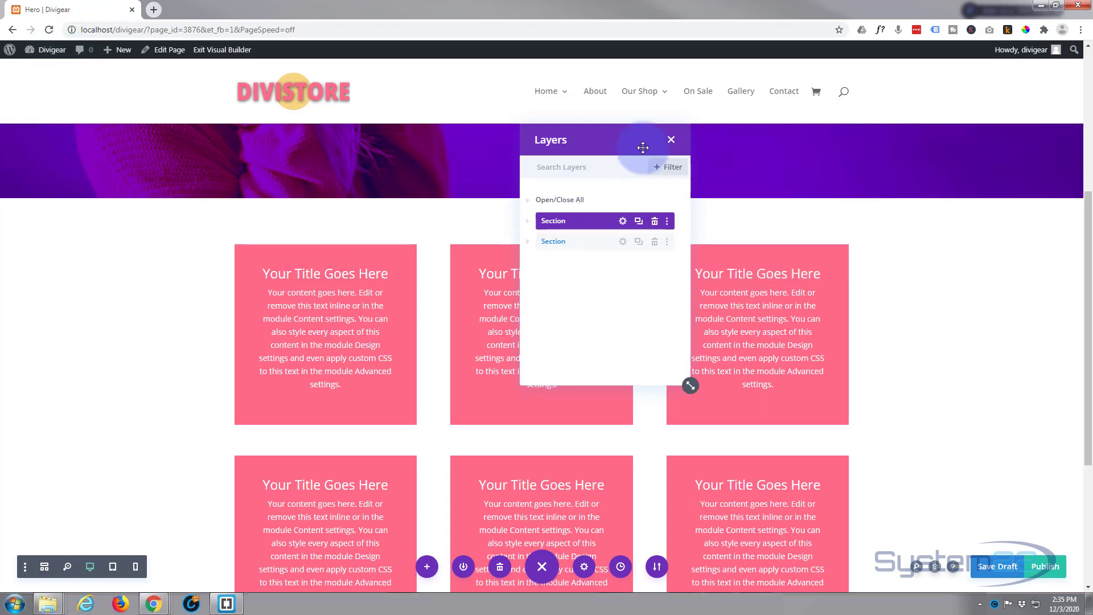
left_click(670, 140)
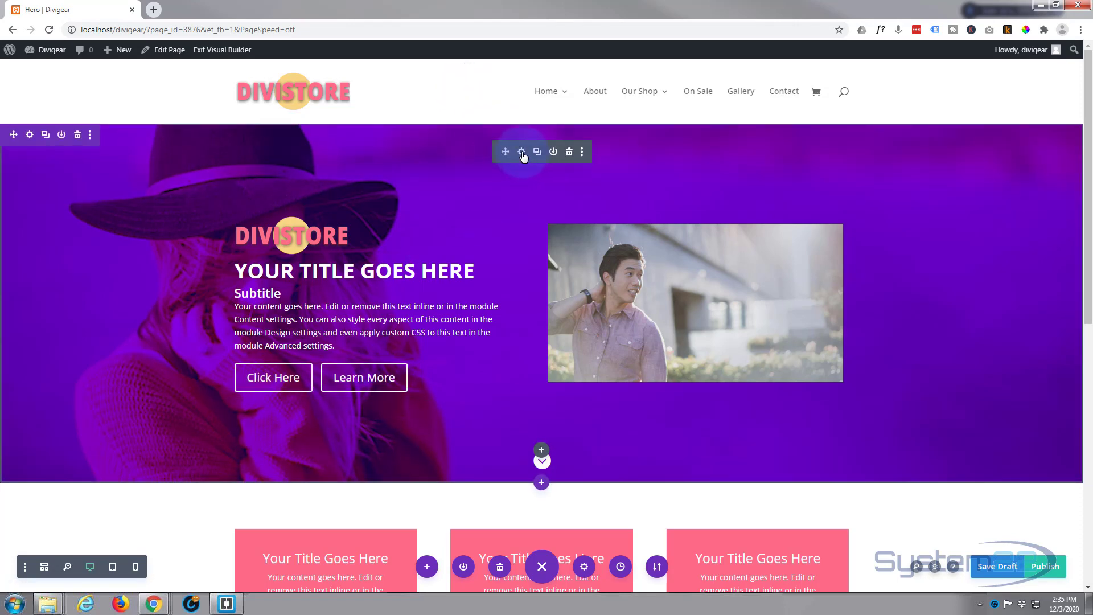
Step: Enter 'width:175px; text-align:center;' as Button One's custom CSS in the header's Advanced settings
left_click(522, 153)
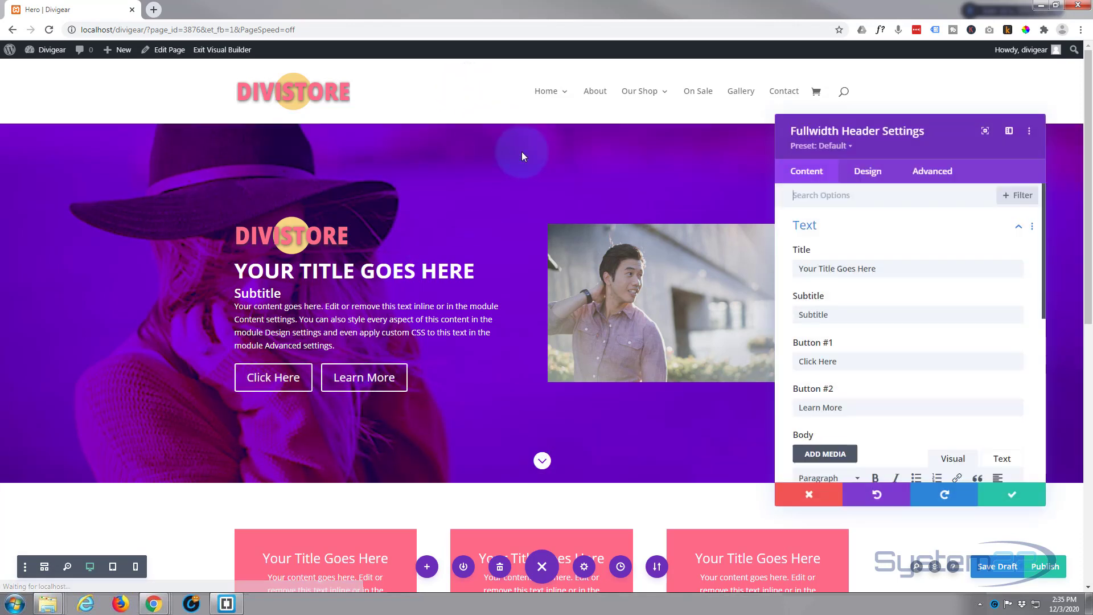
left_click(927, 180)
left_click(909, 267)
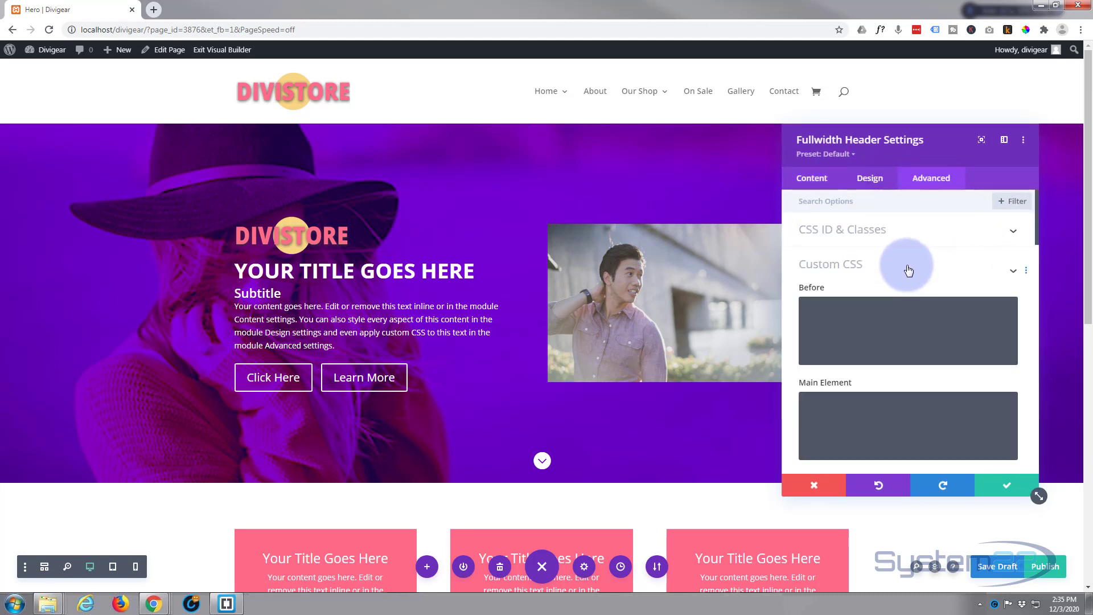
scroll(867, 309, "down", 4)
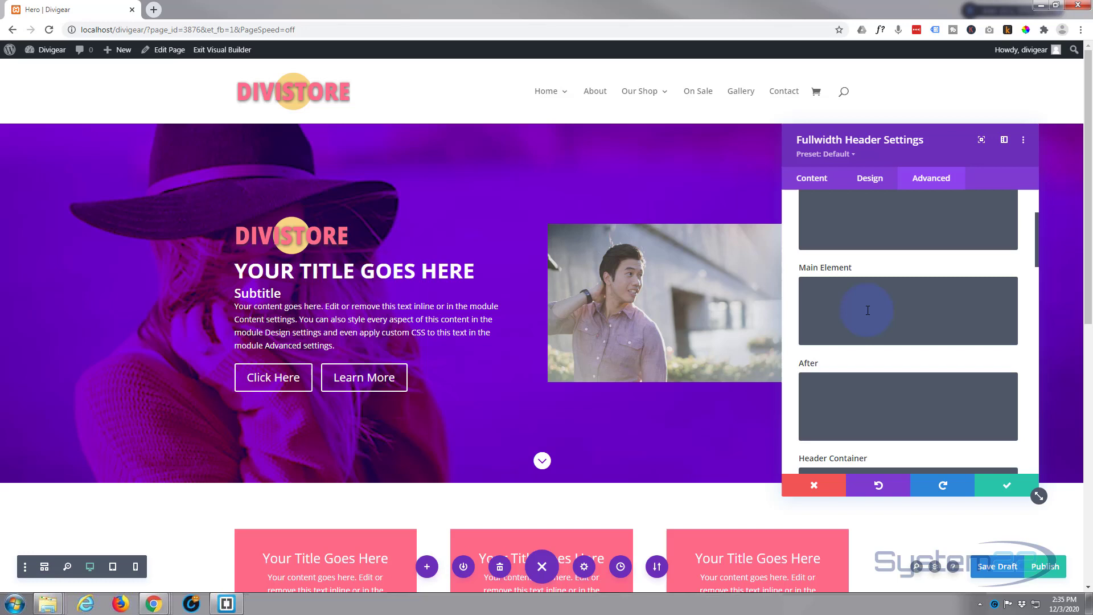
scroll(868, 312, "down", 6)
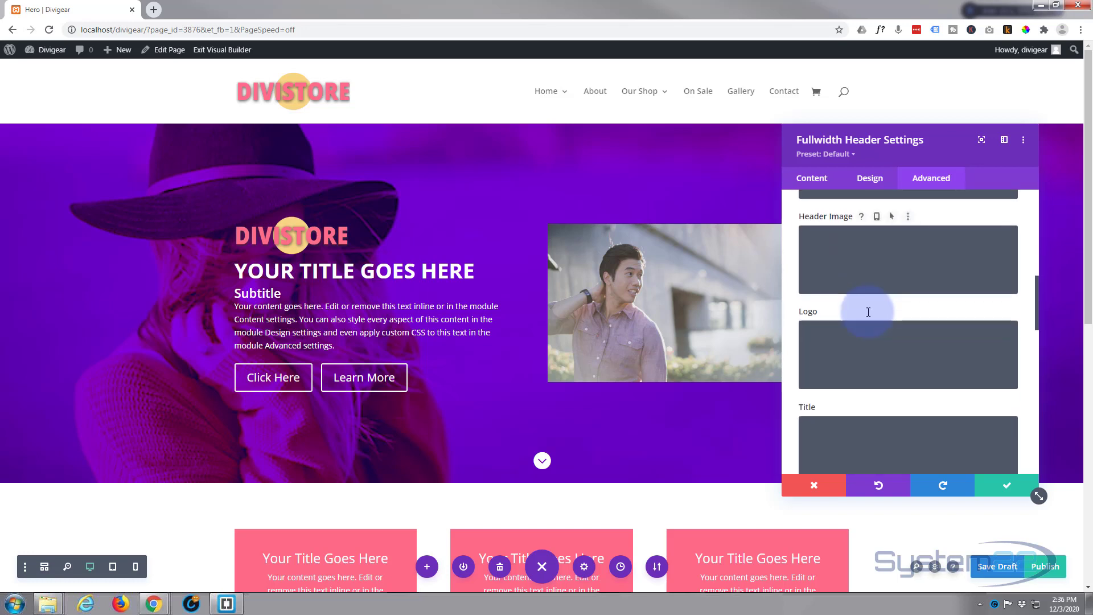
scroll(868, 312, "down", 4)
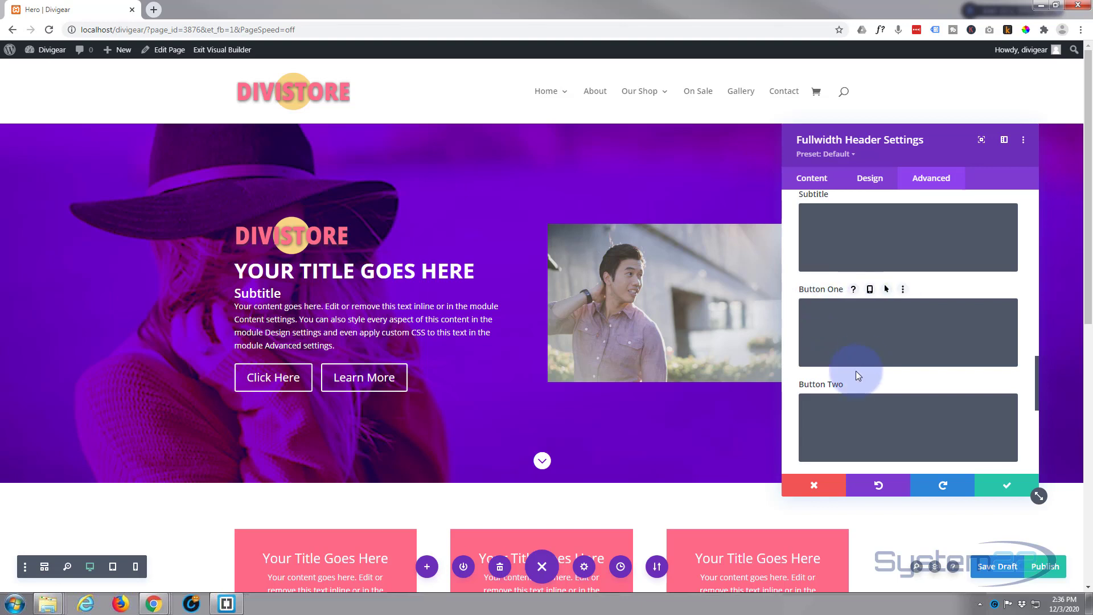
left_click(829, 309)
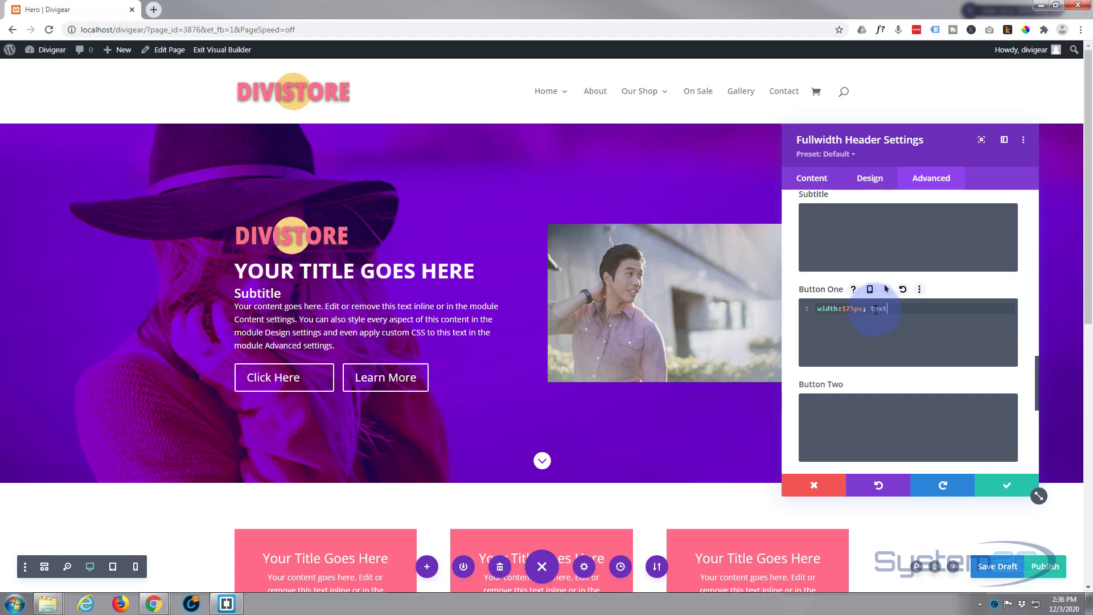
type("ign:center;")
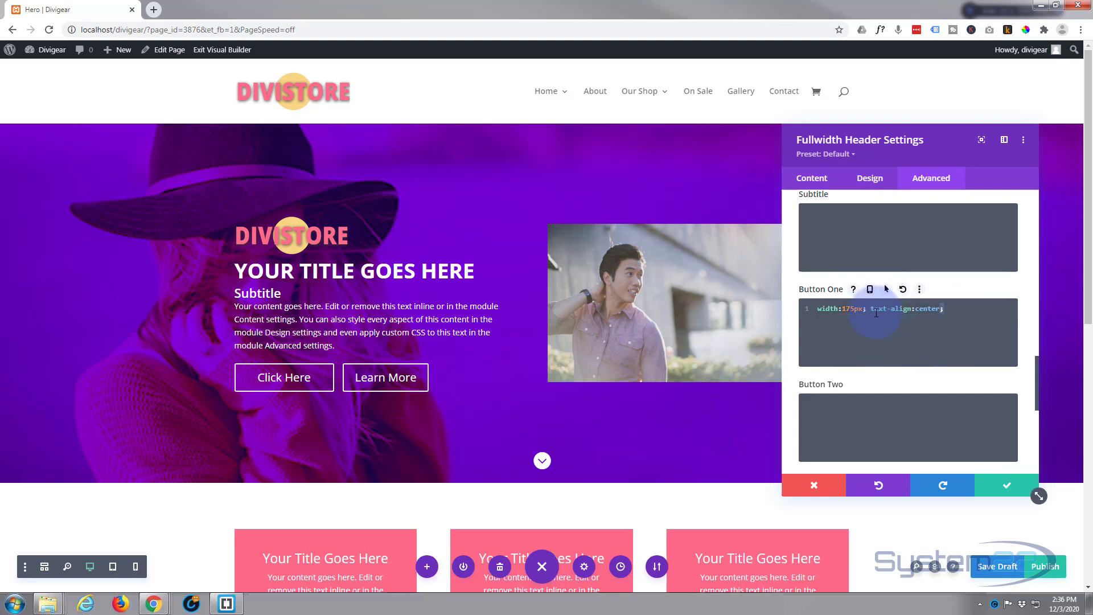
Step: Copy the same width and centring CSS into Button Two's custom CSS box
left_click_drag(950, 311, 818, 311)
key("ctrl+c")
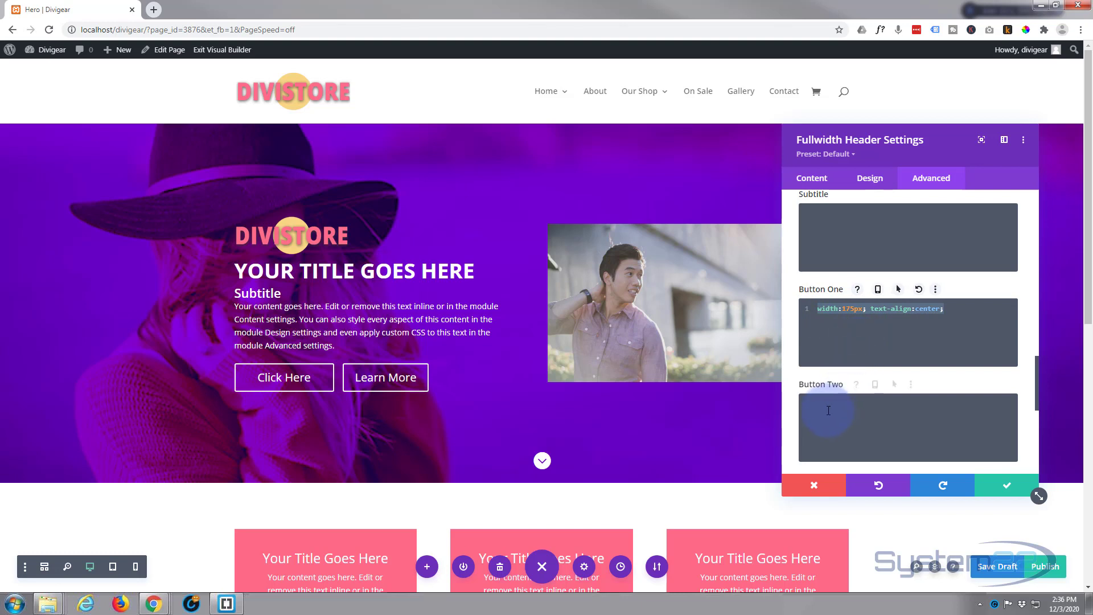
left_click(912, 403)
key("ctrl+v")
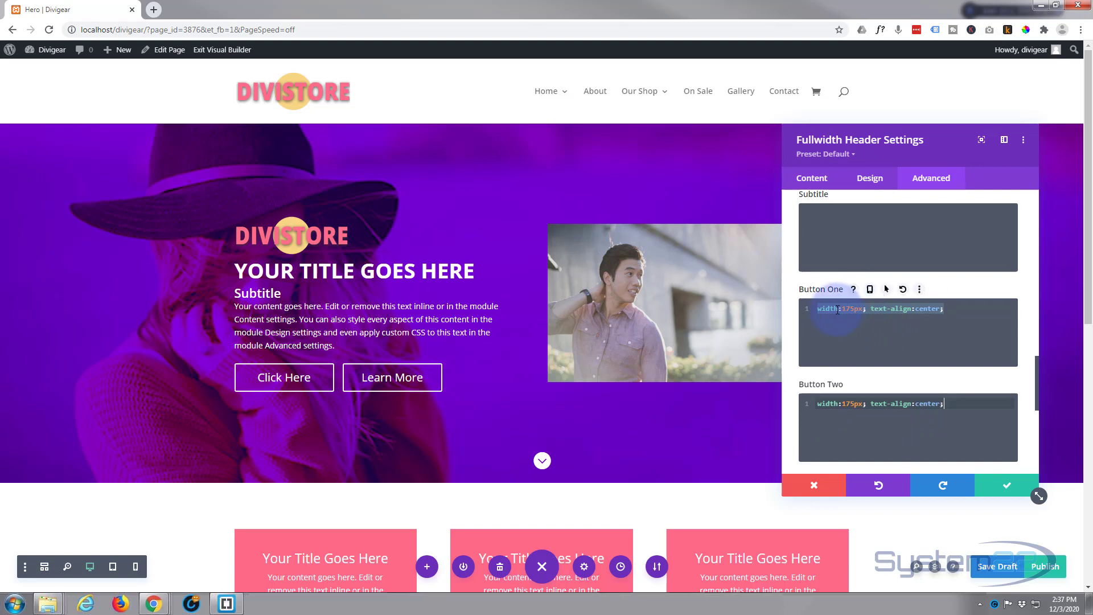
left_click_drag(829, 308, 846, 309)
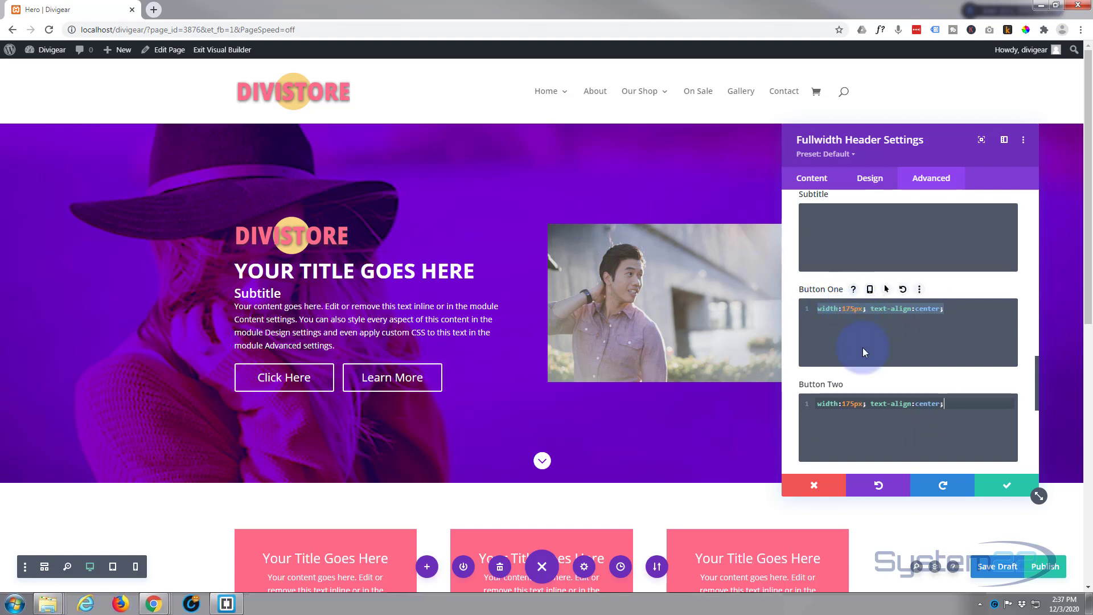
Step: Save the header's custom CSS, then preview the hero at tablet and phone widths and return to desktop
left_click(998, 489)
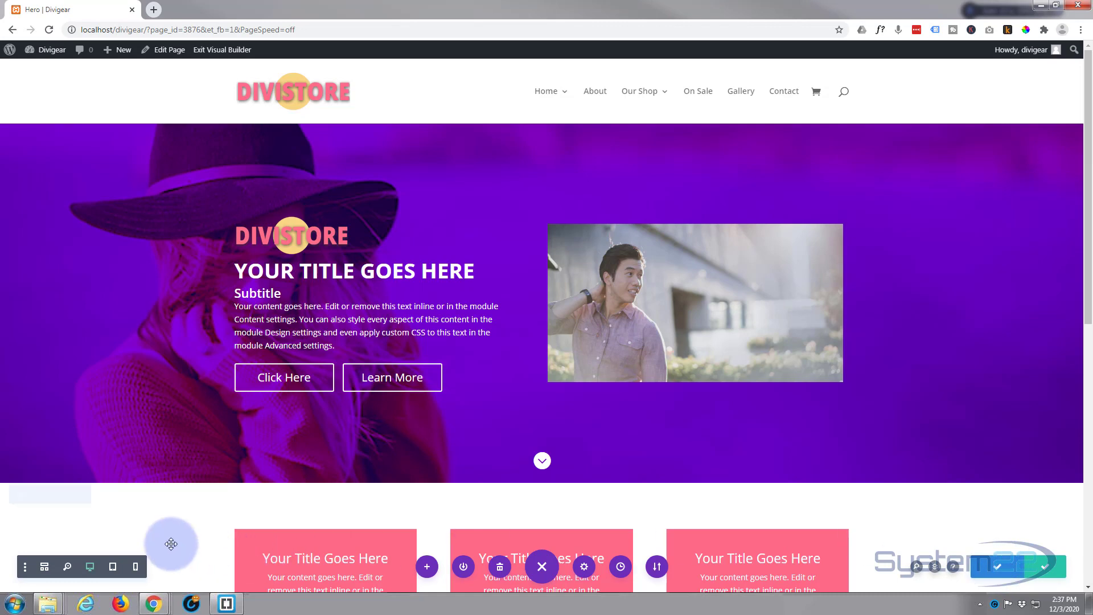
left_click(112, 572)
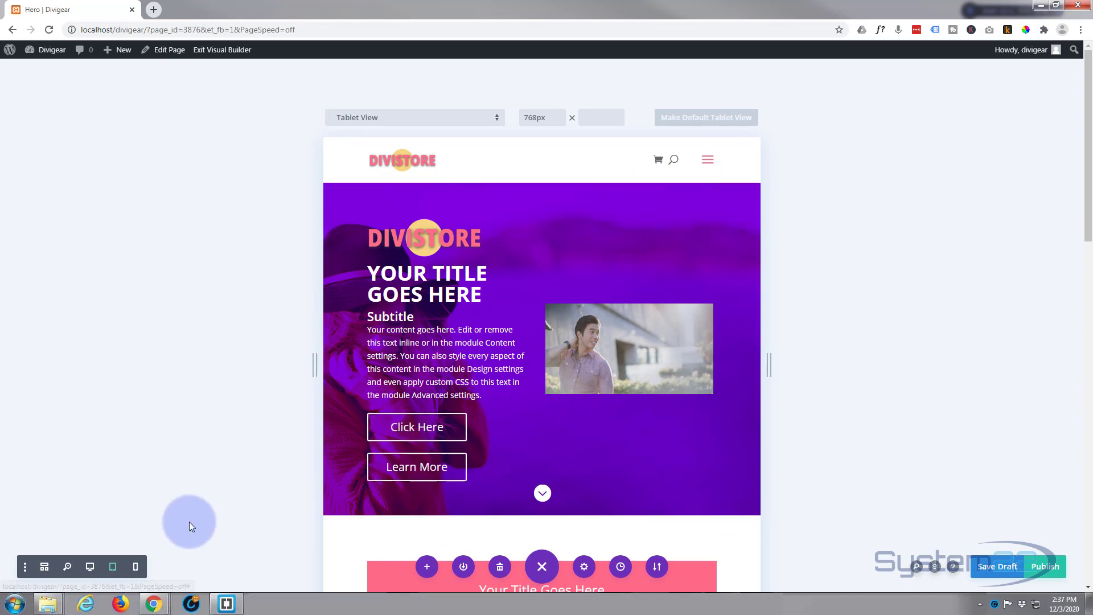
left_click(136, 567)
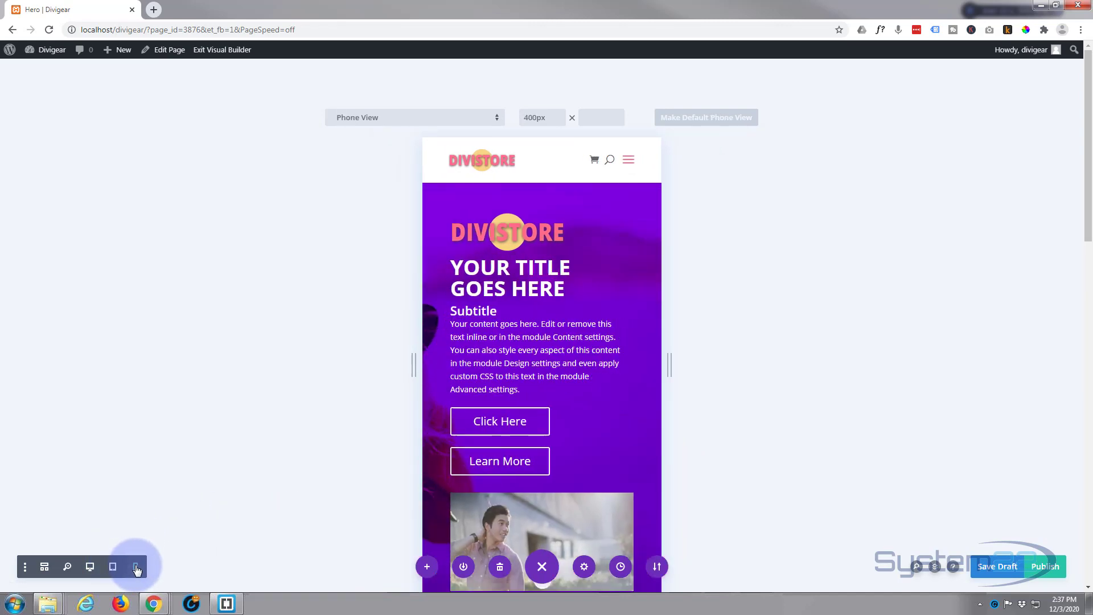
scroll(357, 343, "down", 2)
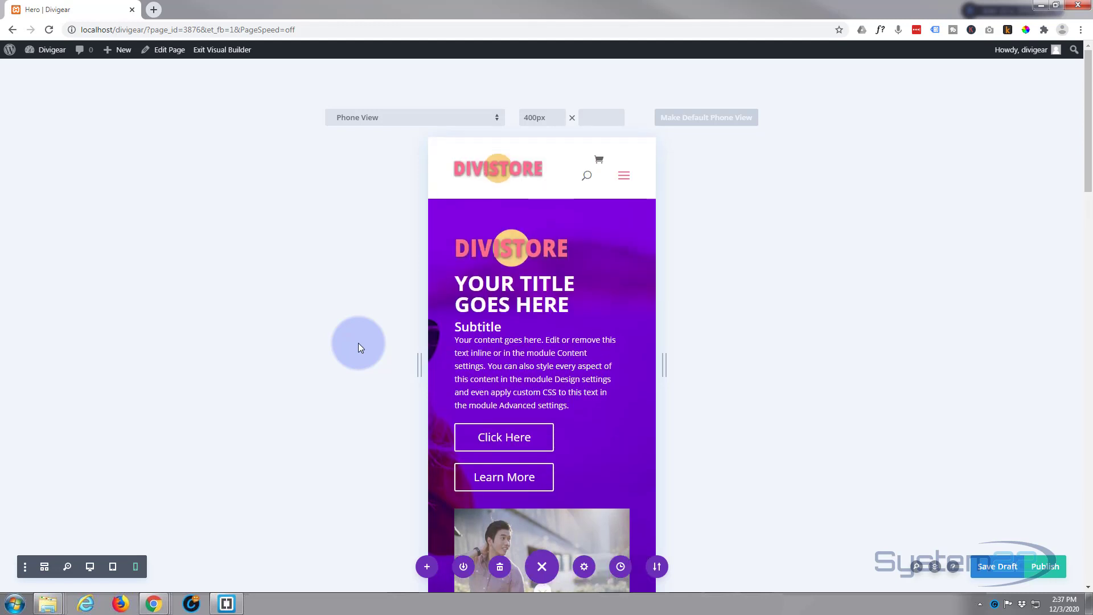
scroll(358, 343, "down", 4)
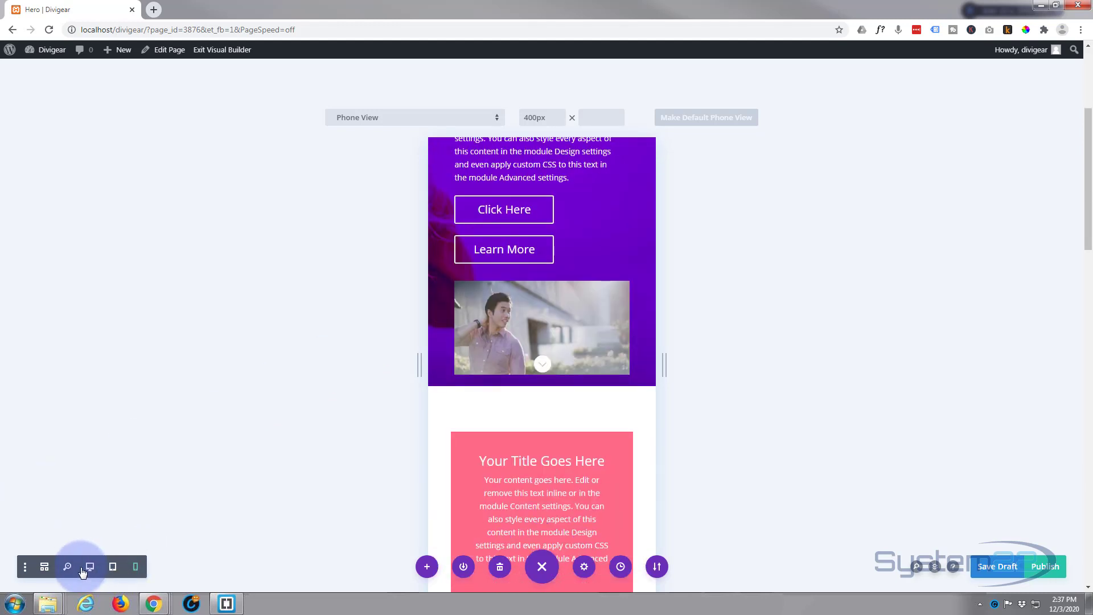
left_click(87, 568)
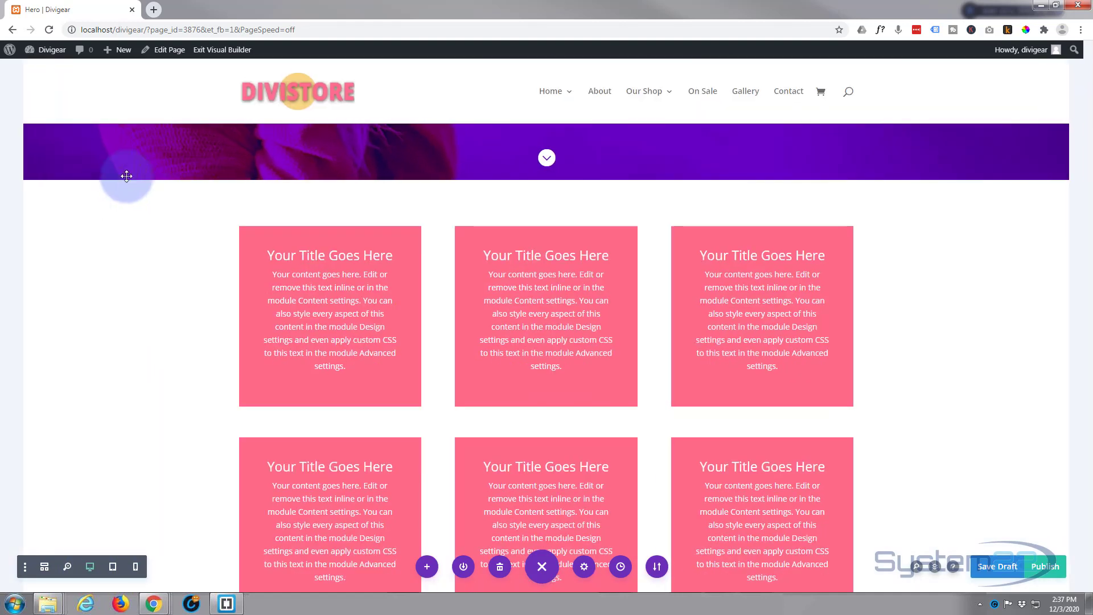
Step: Exit the Visual Builder, jump from the purple hero down to the pink boxes, and scroll back up
left_click(211, 50)
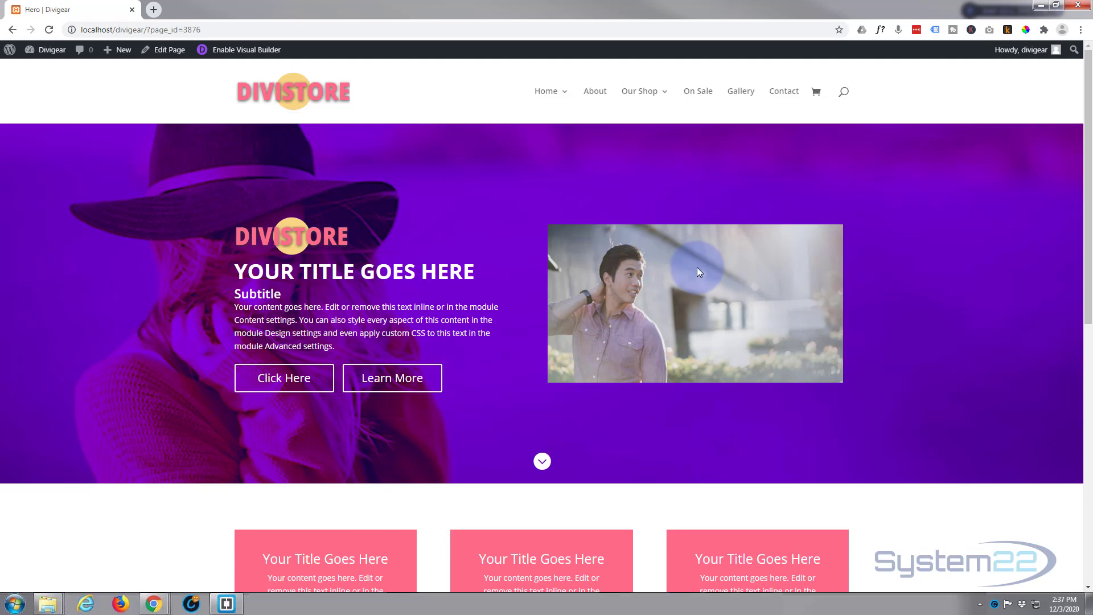
left_click(543, 462)
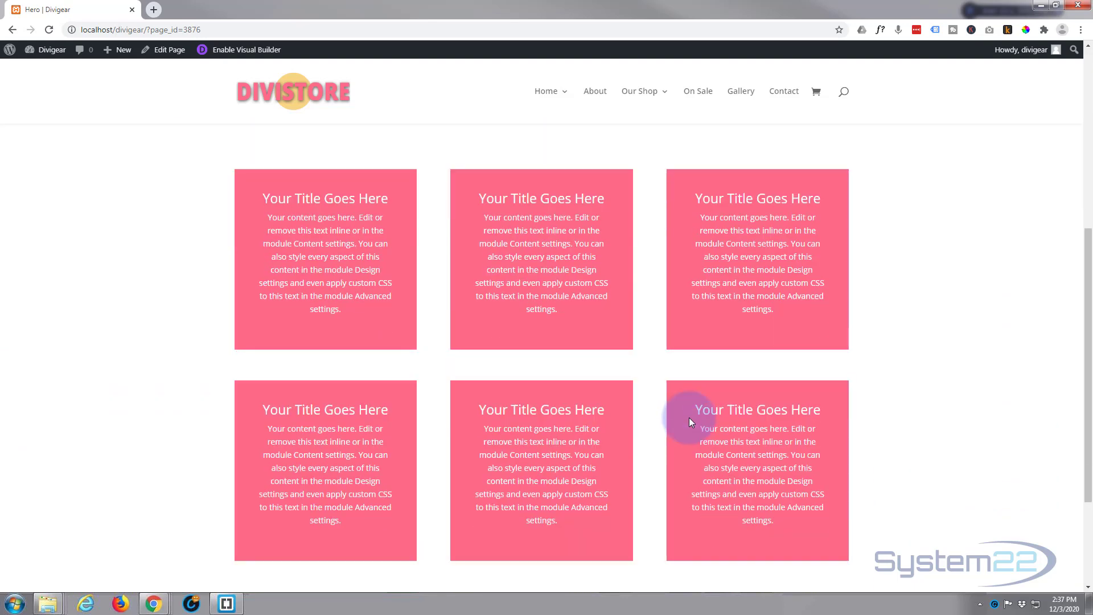
scroll(586, 449, "up", 6)
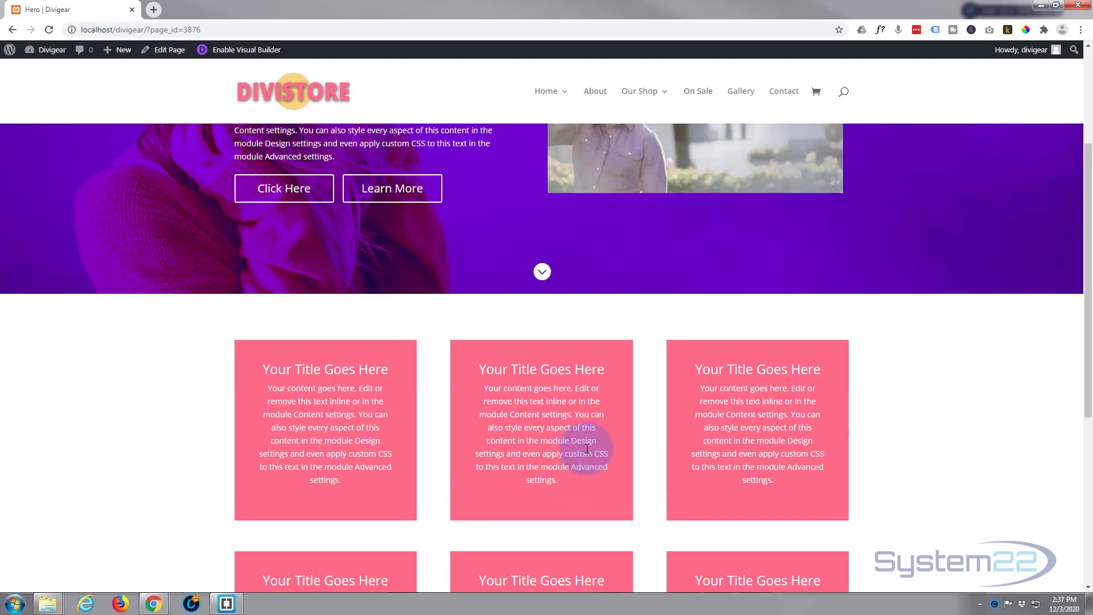